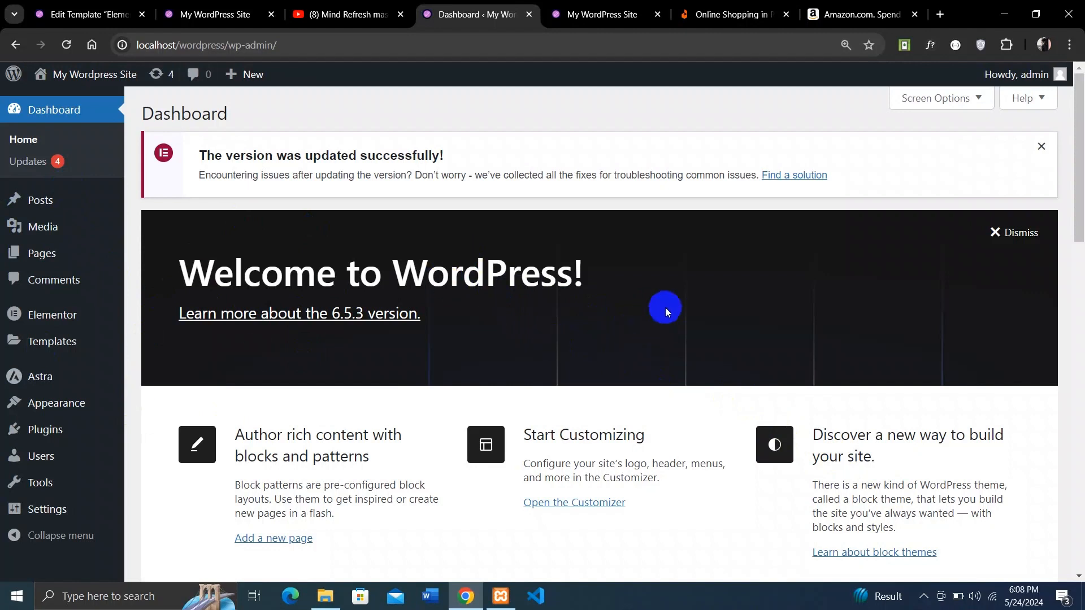
Check the Apache and MySQL modules in the XAMPP Control Panel and open the Pages list in WordPress
left_click(500, 603)
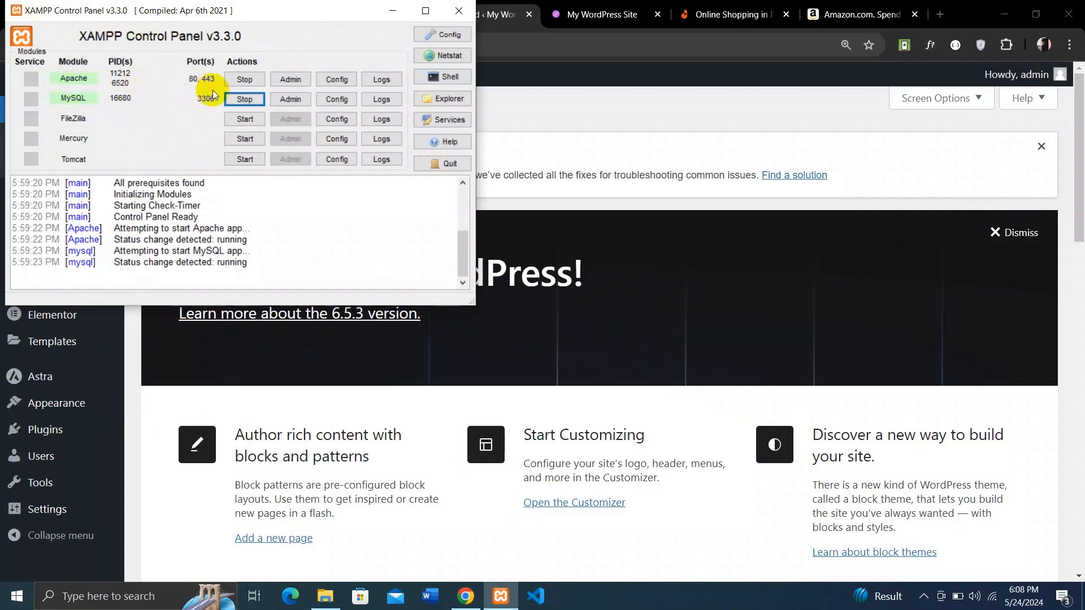
left_click(394, 14)
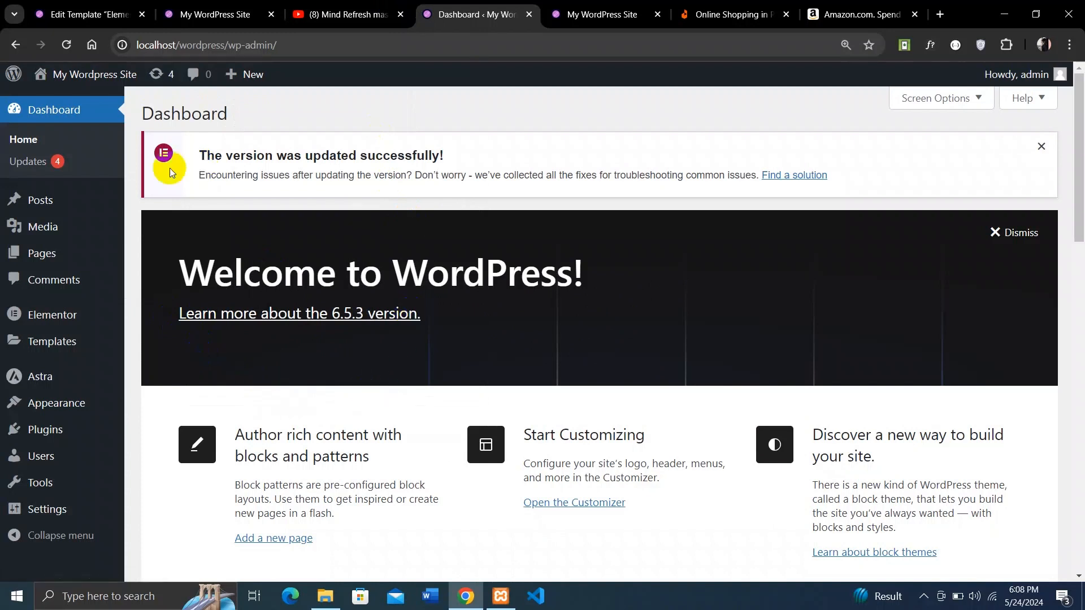
mouse_move(50, 316)
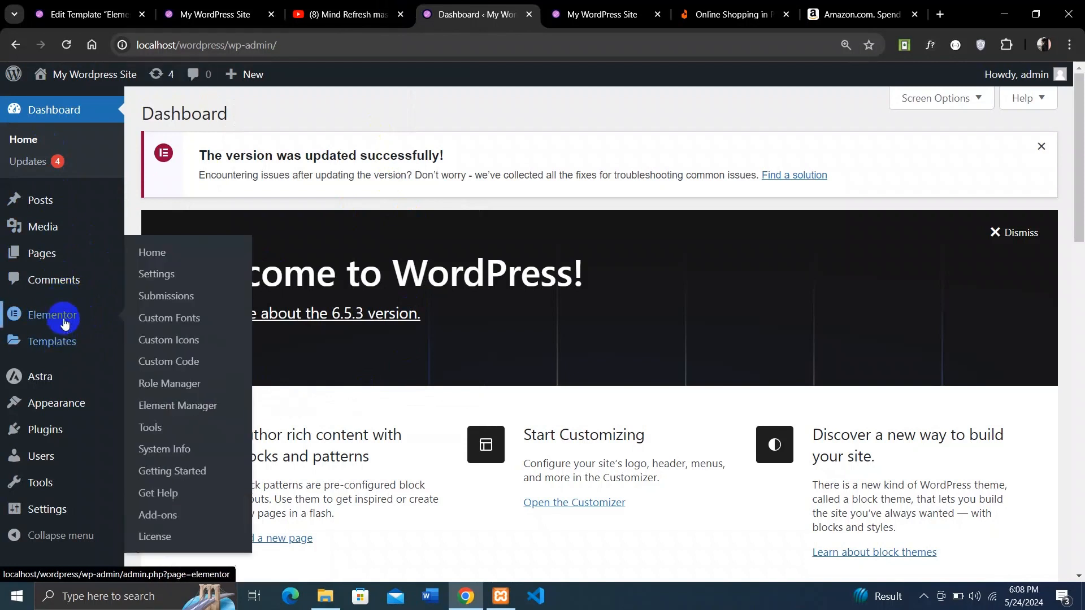
mouse_move(57, 337)
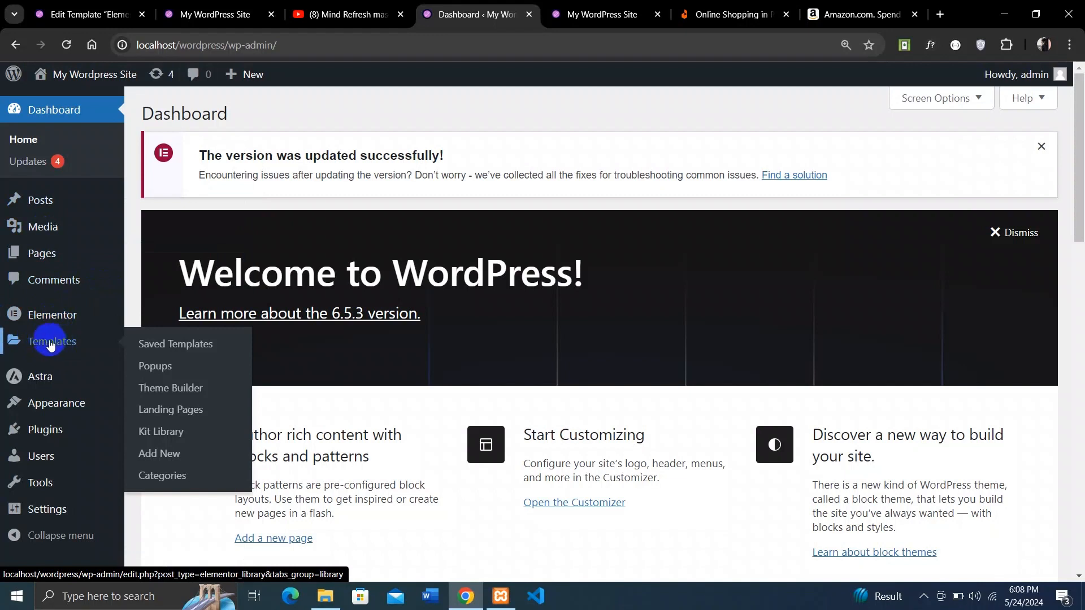
mouse_move(65, 259)
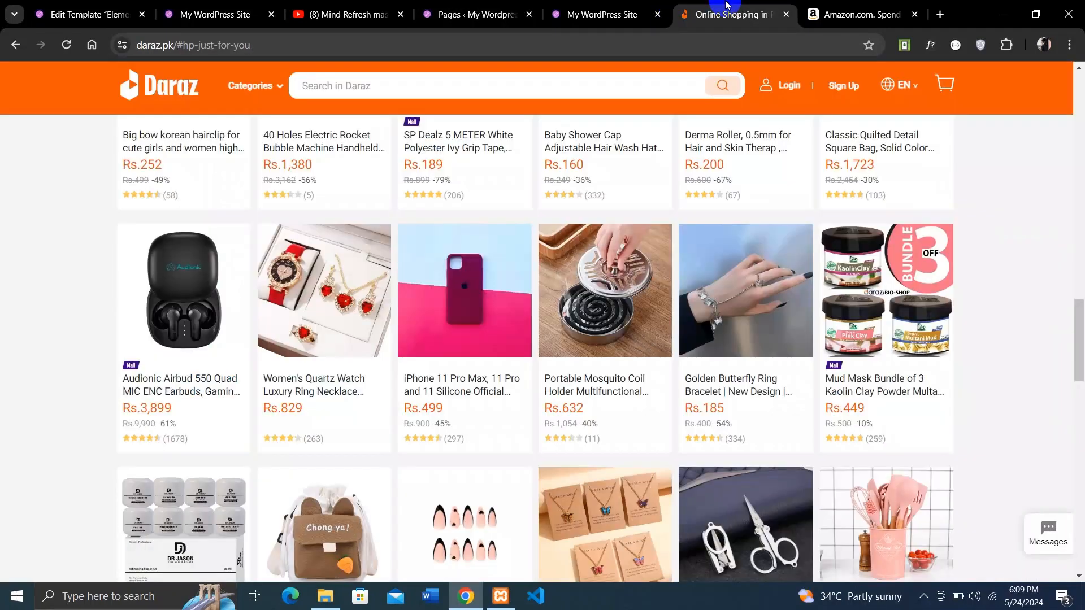
Examine the Daraz home page as a reference store, including its header, category list, product sections and footer
left_click(723, 12)
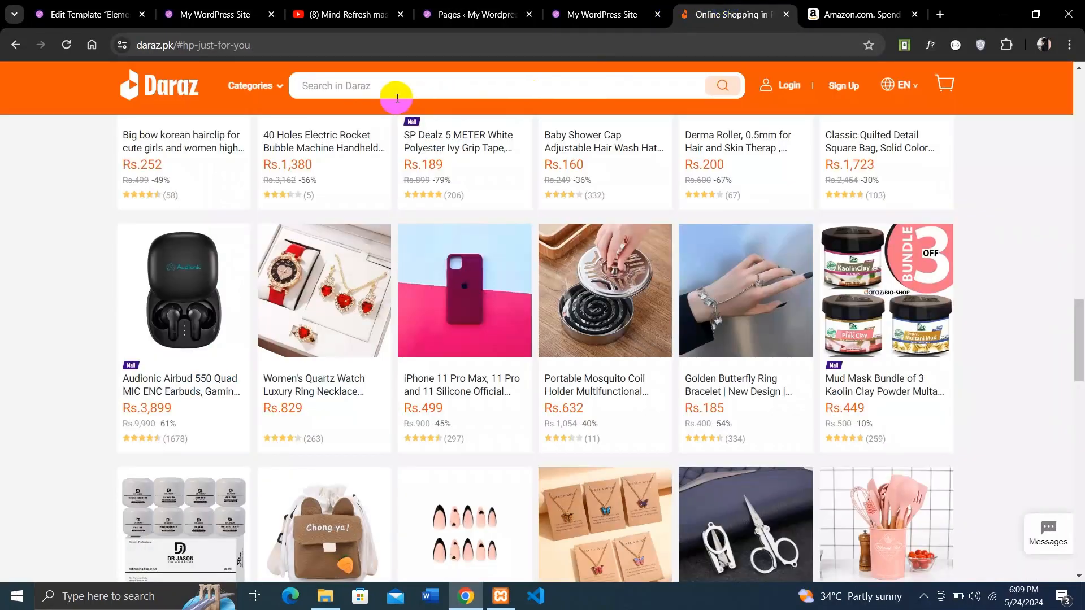
scroll(518, 248, "up", 12)
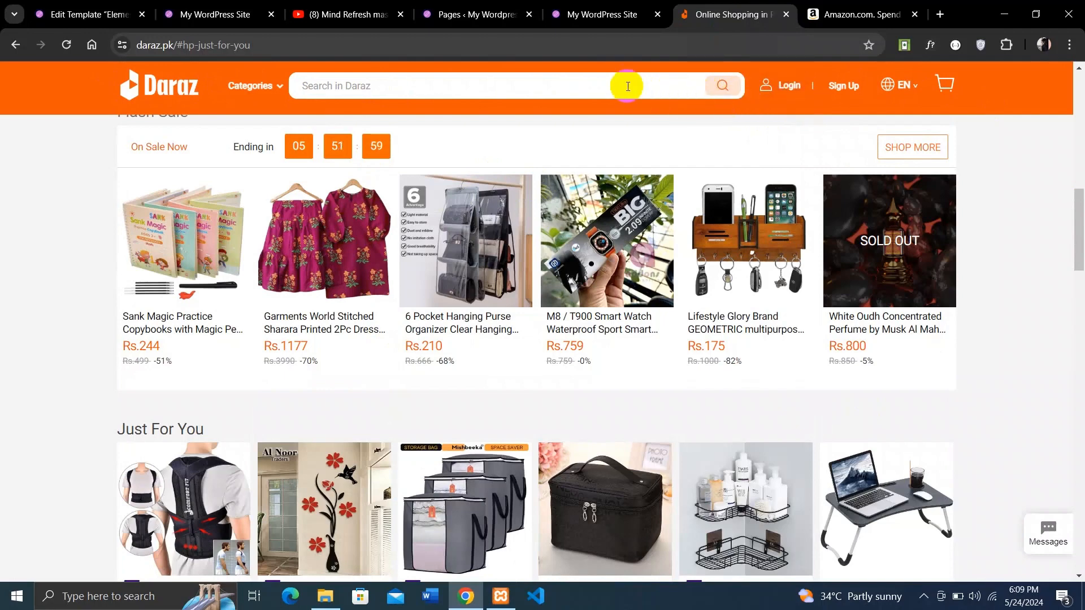
left_click(226, 96)
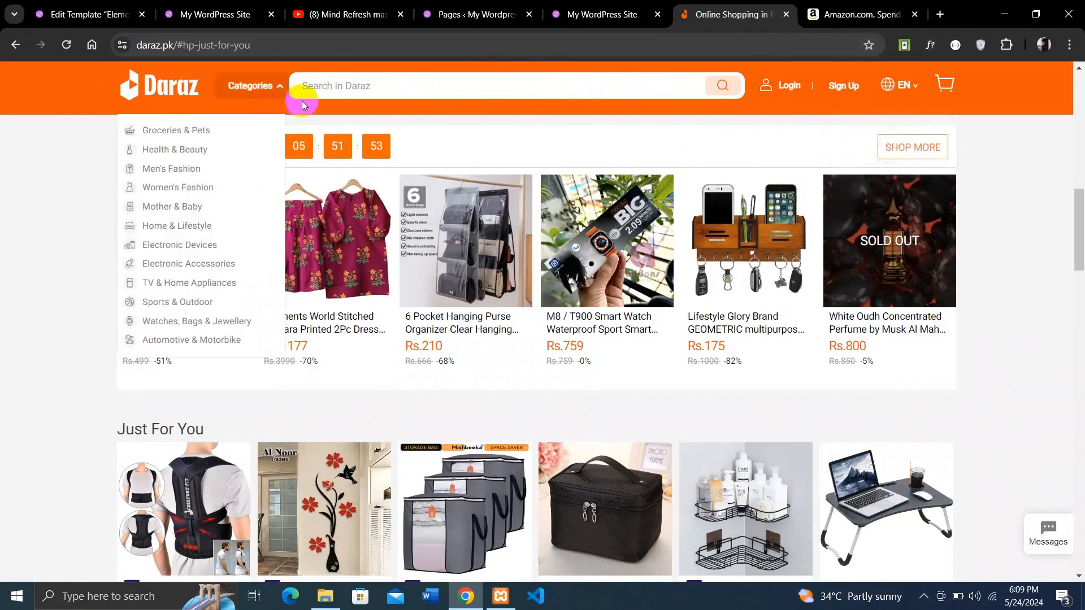
scroll(931, 306, "down", 17)
scroll(931, 306, "down", 15)
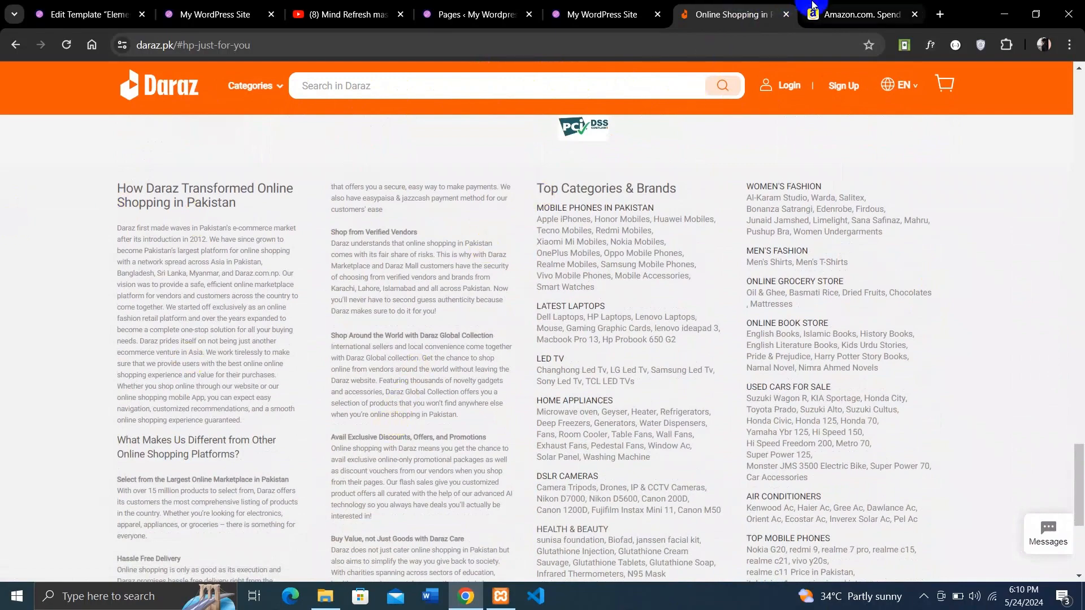
Examine the Amazon home page from its header through the product sections to the footer
left_click(859, 14)
scroll(683, 204, "up", 5)
scroll(683, 205, "up", 9)
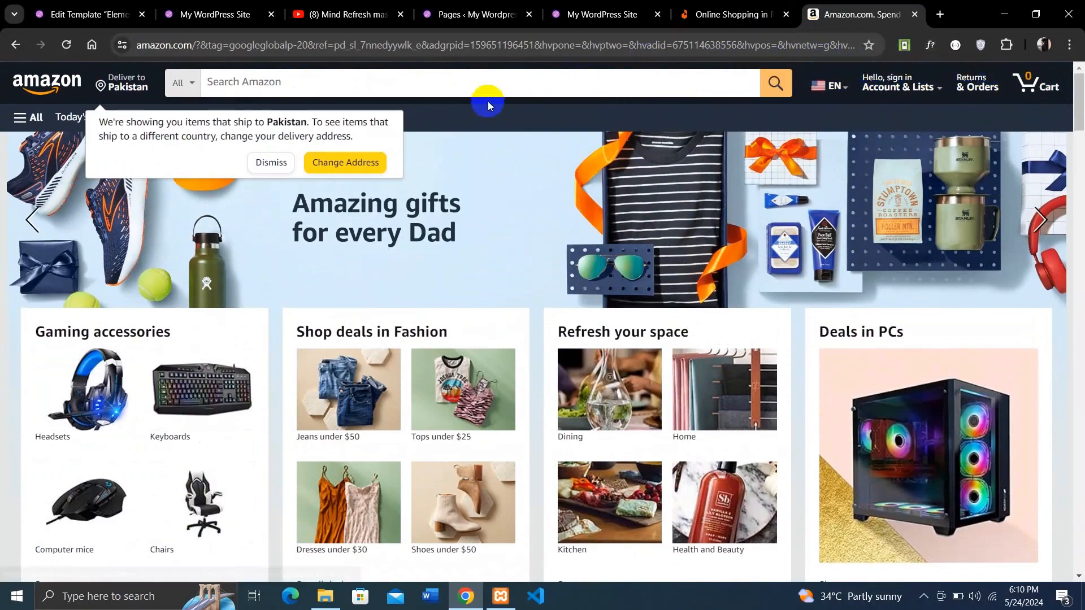
scroll(766, 259, "down", 5)
scroll(766, 258, "down", 20)
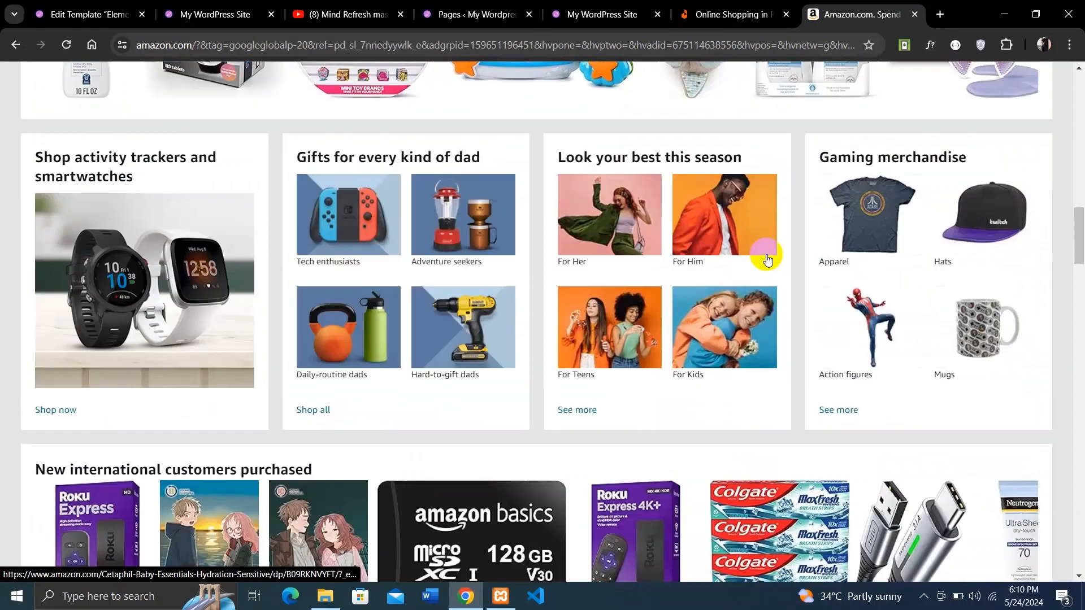
scroll(768, 259, "down", 9)
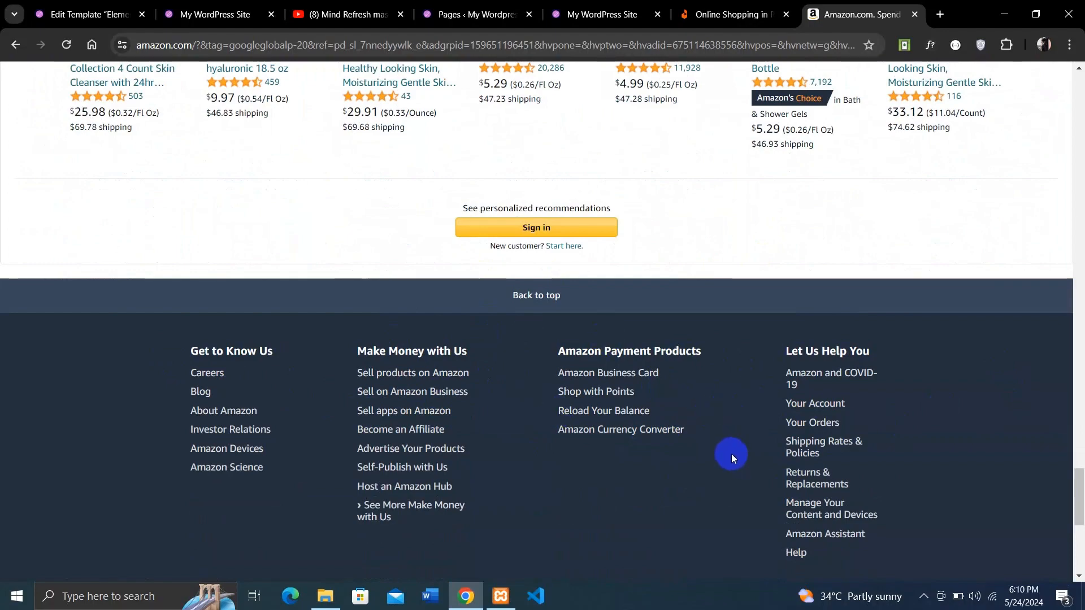
scroll(731, 453, "up", 20)
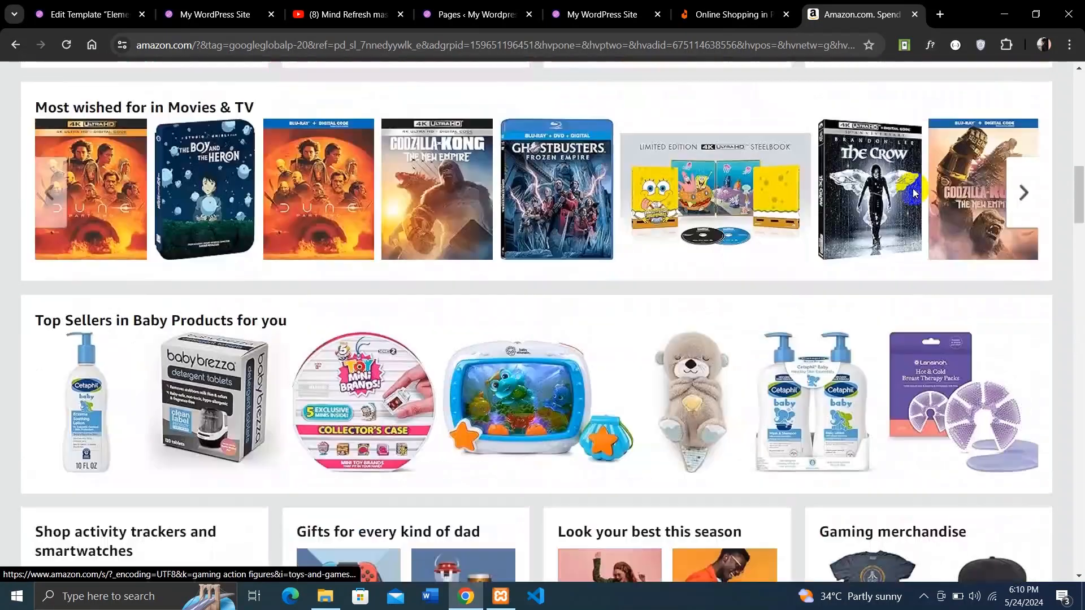
scroll(913, 193, "up", 10)
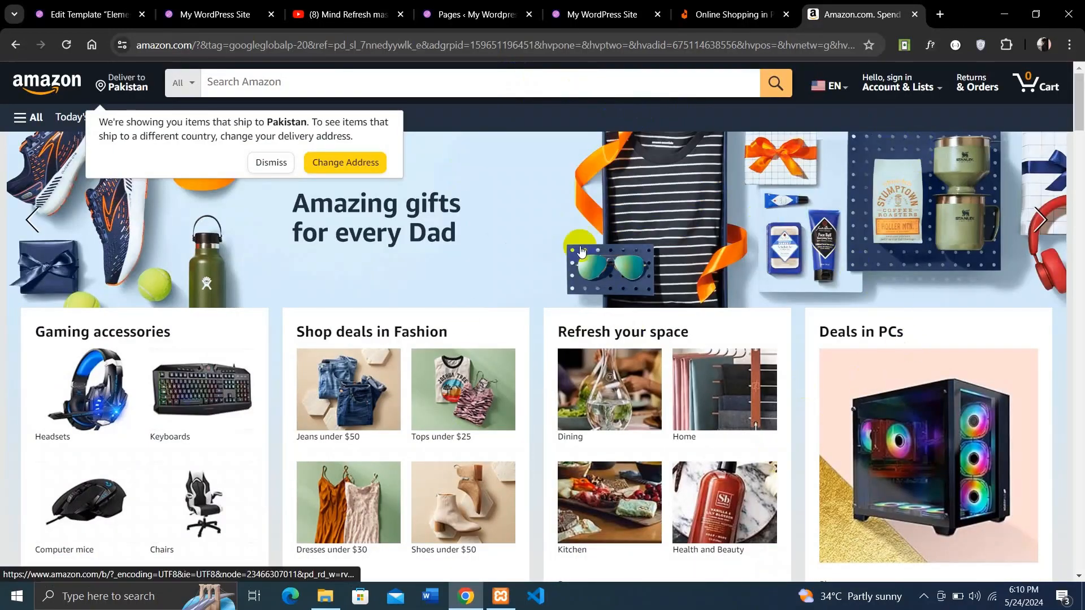
scroll(625, 310, "down", 7)
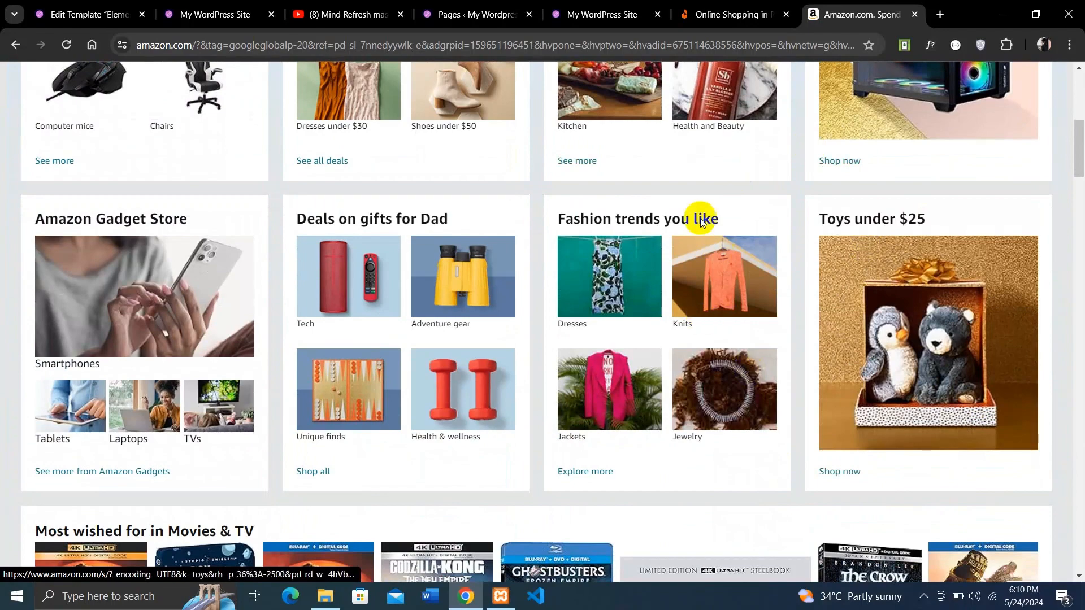
scroll(787, 249, "up", 8)
Return to the WordPress admin and create a new Header template in the Elementor Theme Builder
left_click(726, 14)
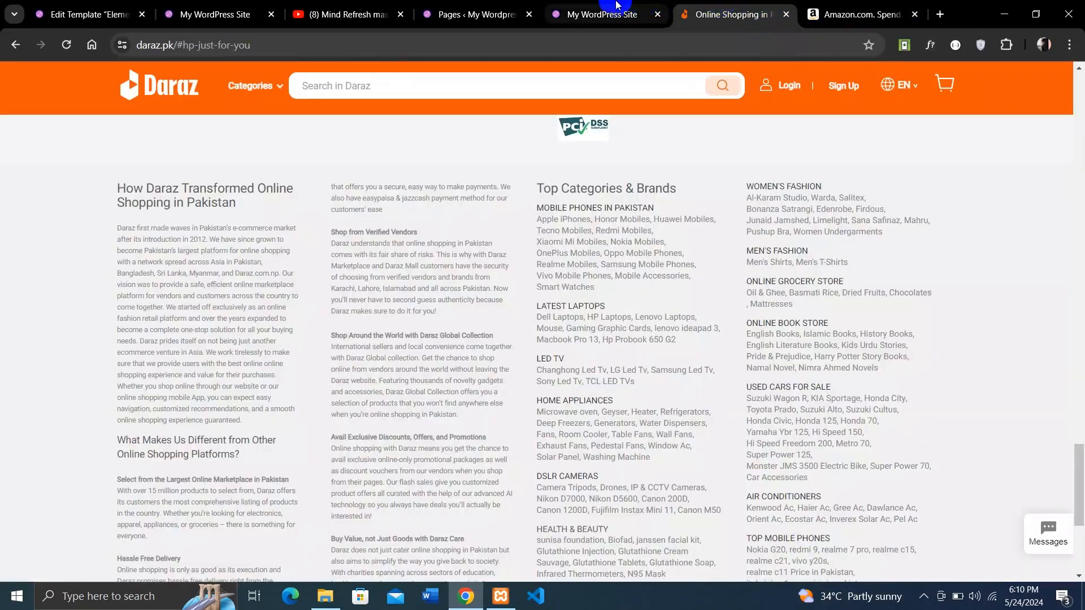
left_click(474, 14)
mouse_move(41, 156)
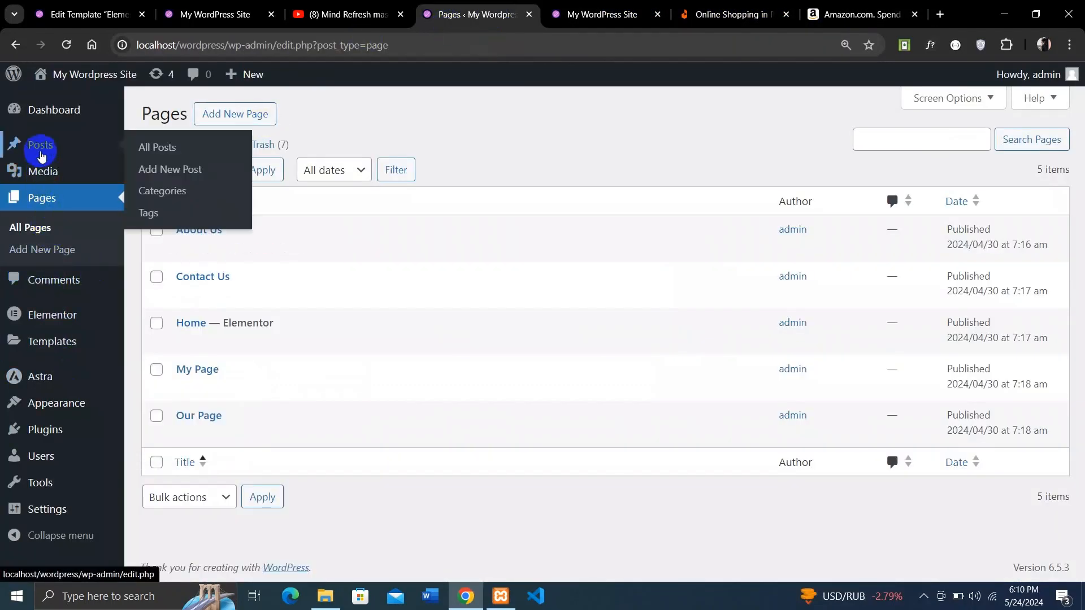
mouse_move(73, 344)
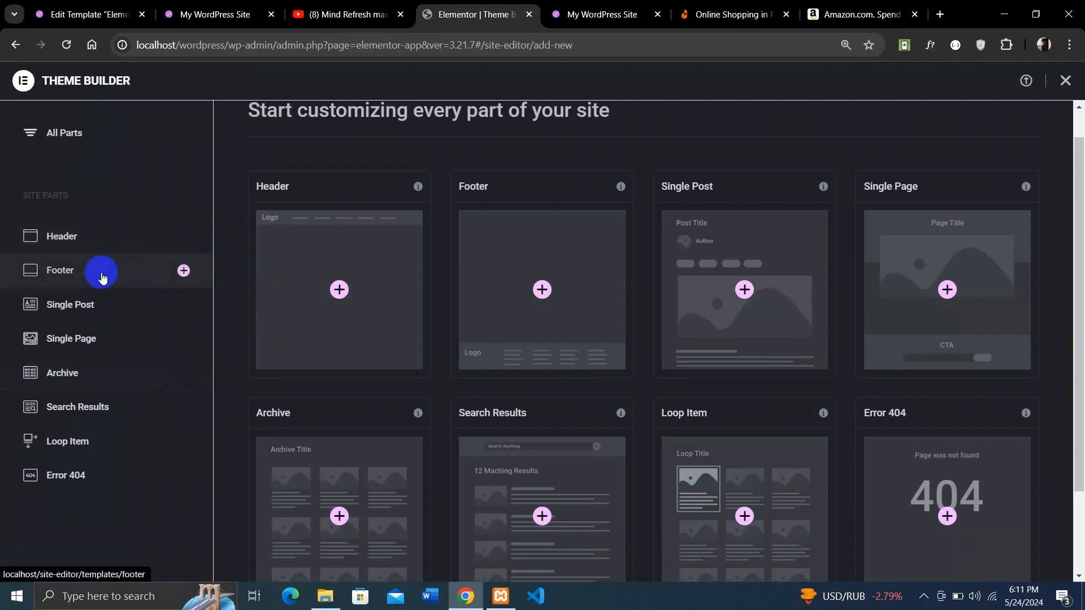
left_click(104, 242)
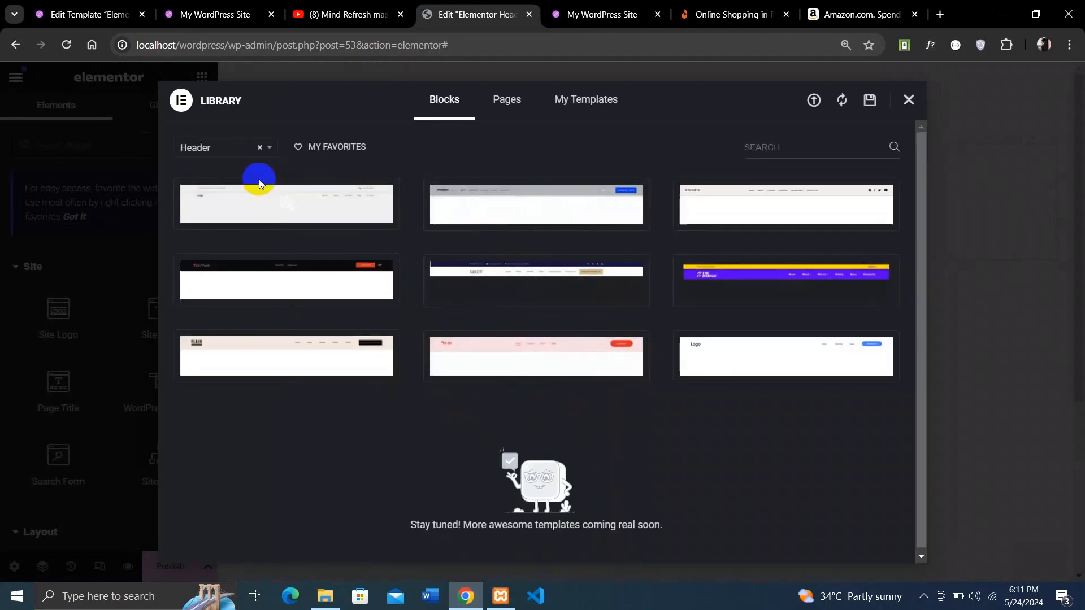
Look over the ready-made header blocks and close the template library without inserting one
mouse_move(228, 199)
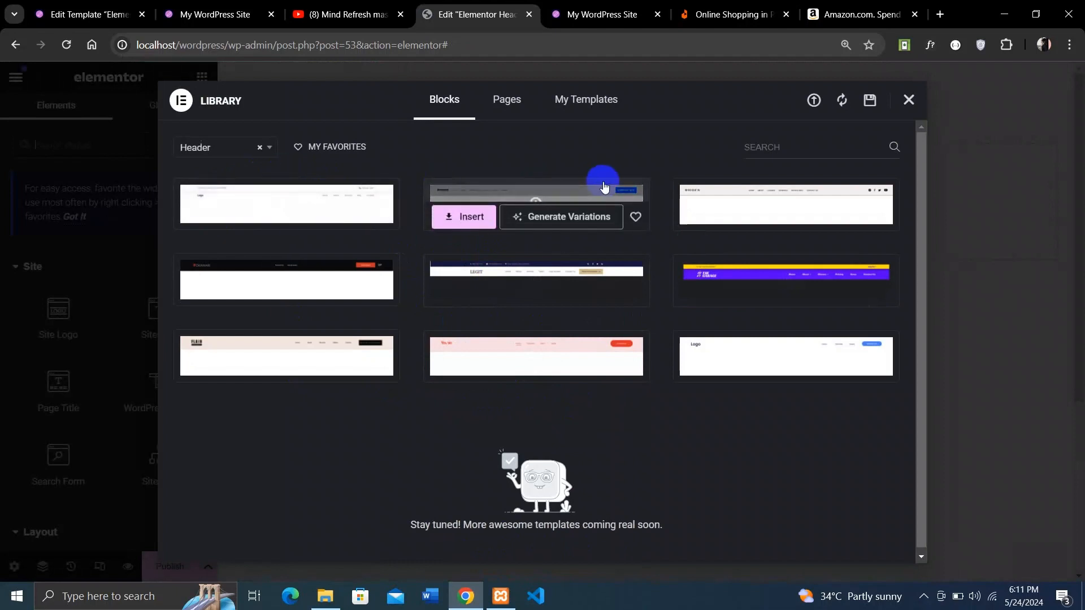
mouse_move(713, 278)
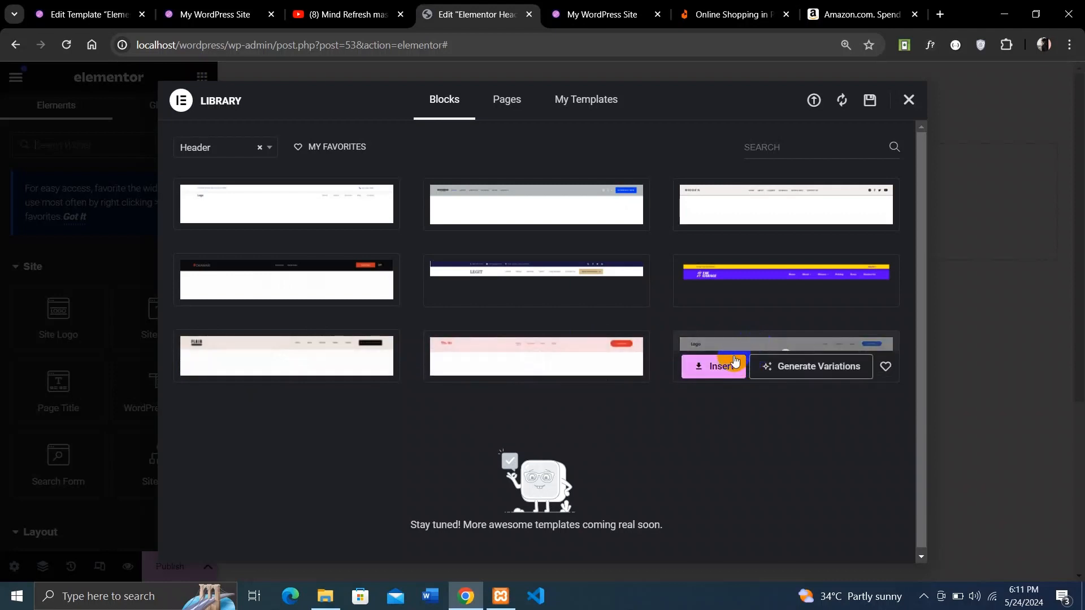
left_click(908, 105)
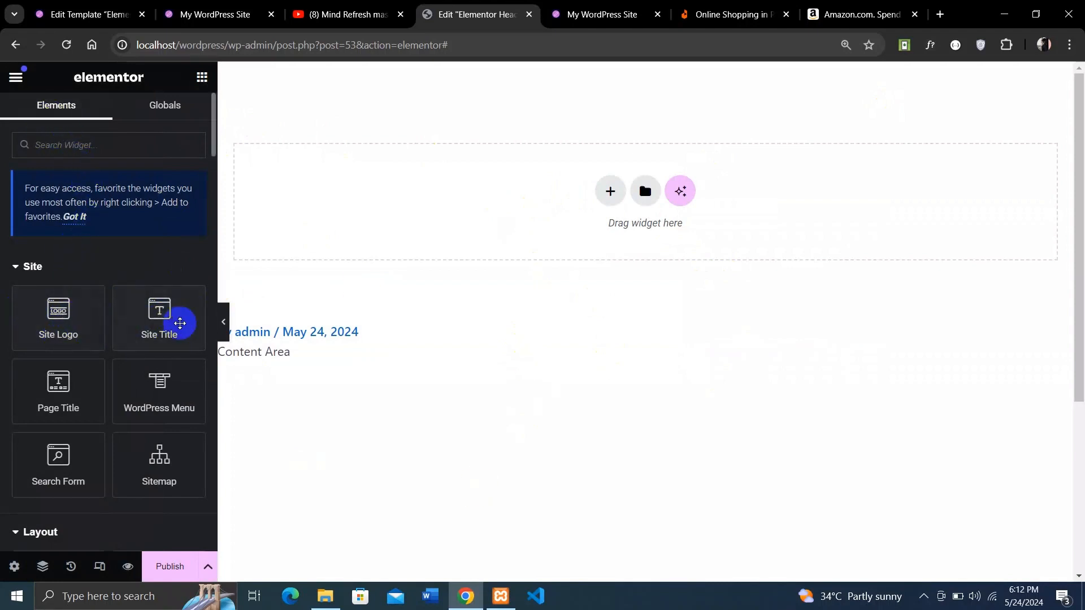
Examine the Site, Layout and Basic widgets available for the header and the empty area for placing them
scroll(153, 408, "down", 2)
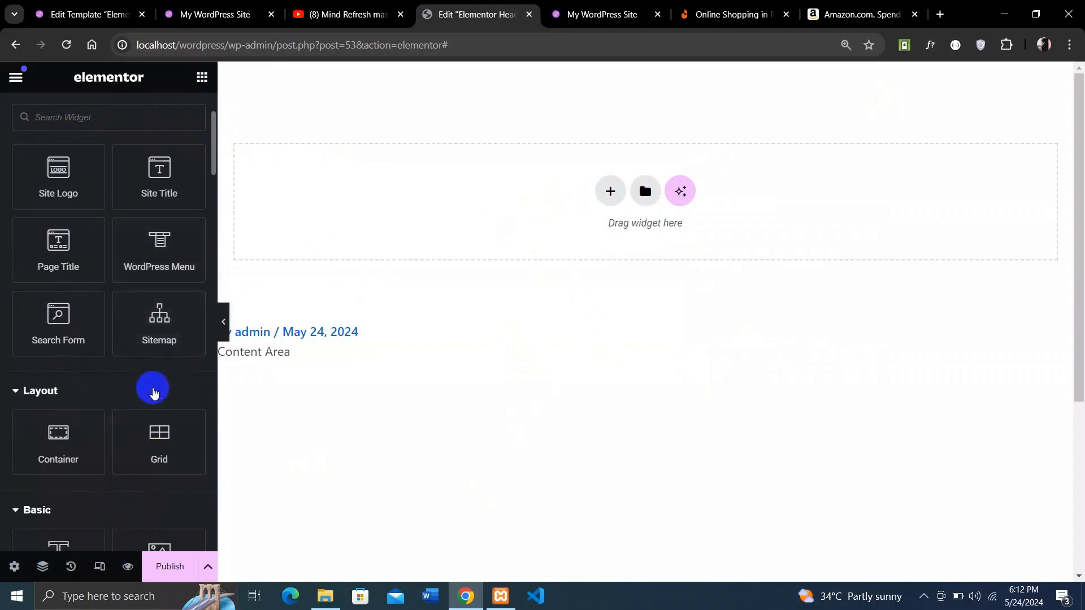
scroll(73, 340, "down", 2)
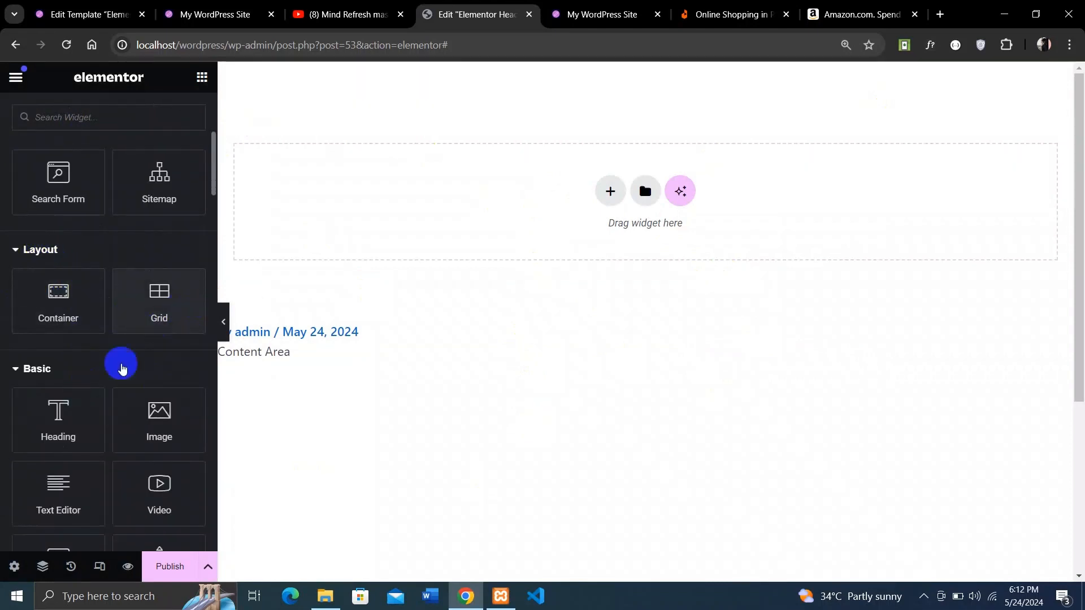
scroll(62, 328, "down", 2)
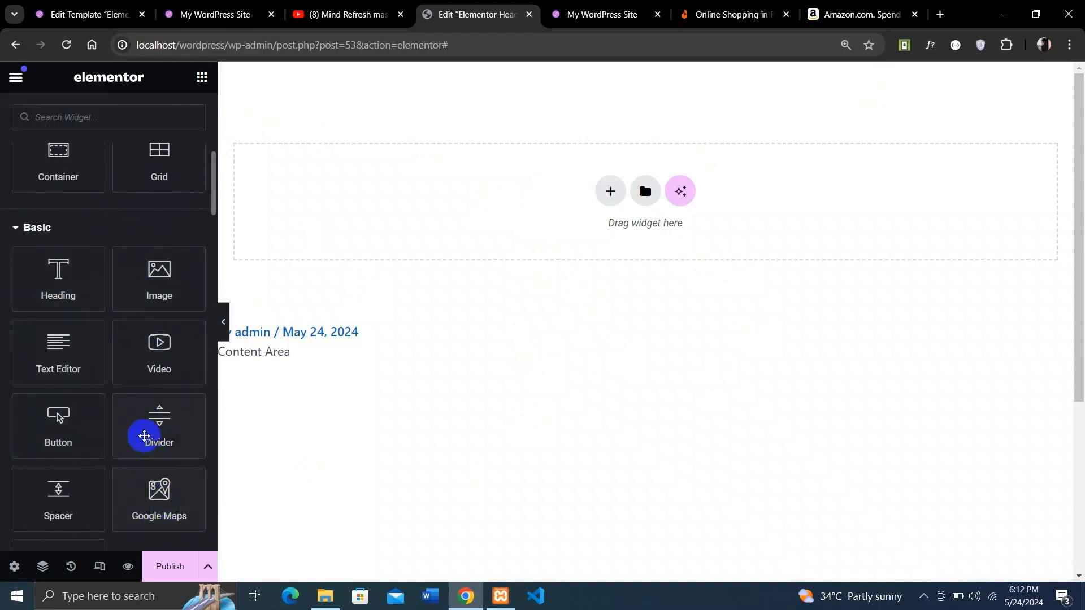
scroll(145, 415, "up", 7)
scroll(156, 317, "down", 2)
scroll(156, 322, "up", 3)
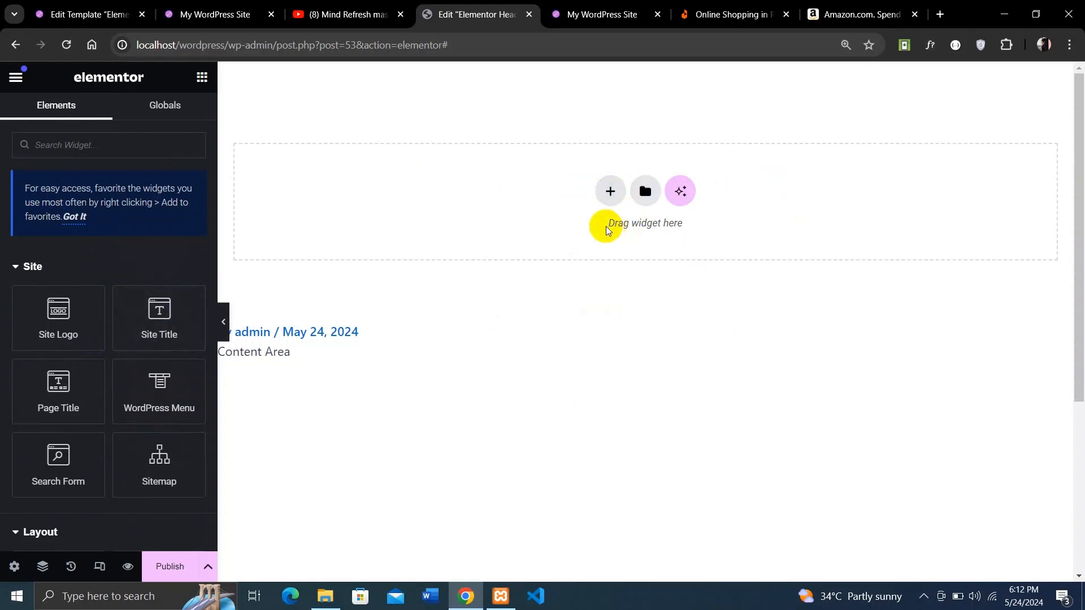
left_click_drag(601, 225, 700, 222)
left_click(701, 225)
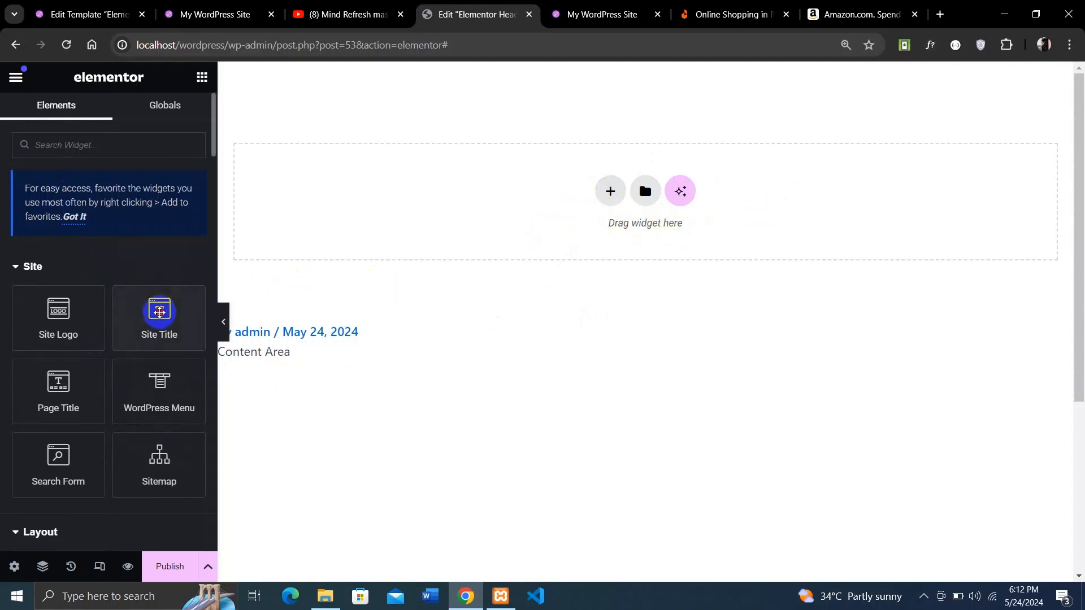
Try a Site Title widget in the empty header template and delete it
left_click_drag(159, 317, 666, 184)
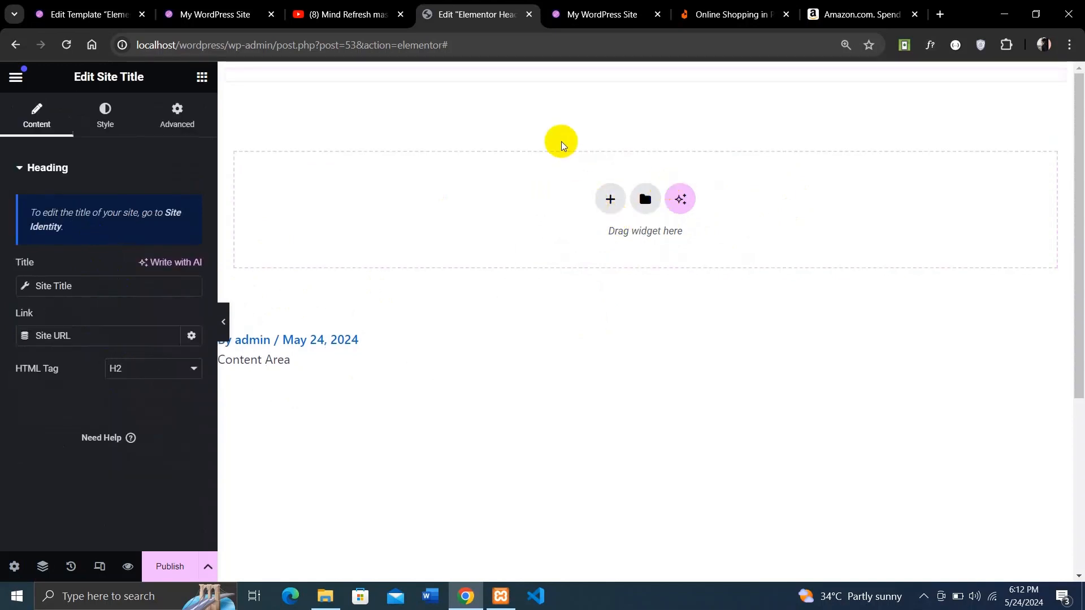
left_click(104, 284)
left_click(104, 283)
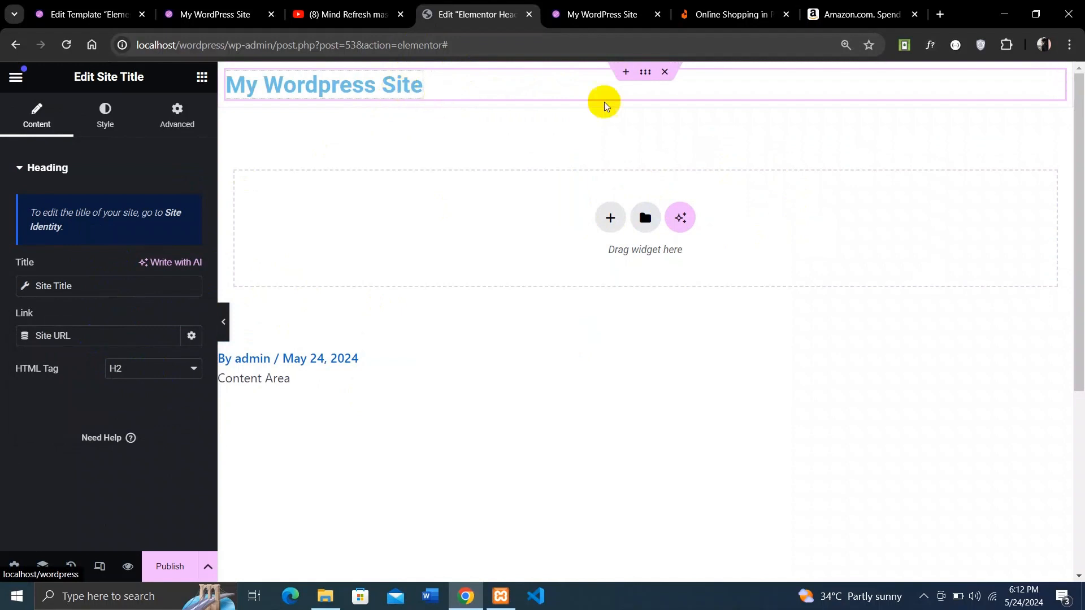
left_click(663, 72)
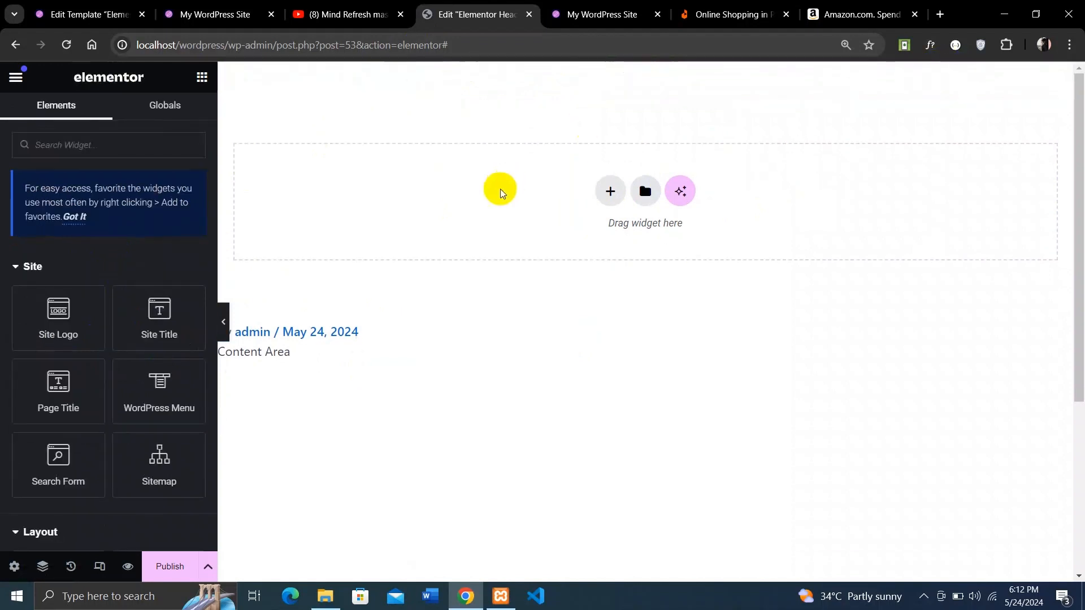
Add a Container from the Layout widgets to the empty header template
scroll(86, 343, "down", 1)
scroll(86, 343, "down", 3)
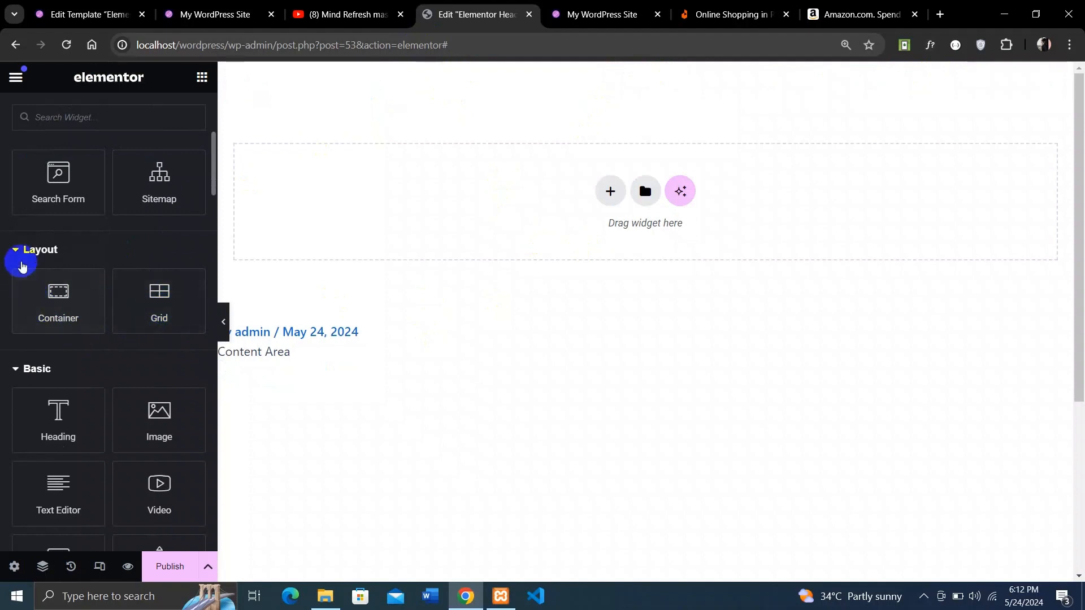
left_click(16, 251)
left_click(16, 251)
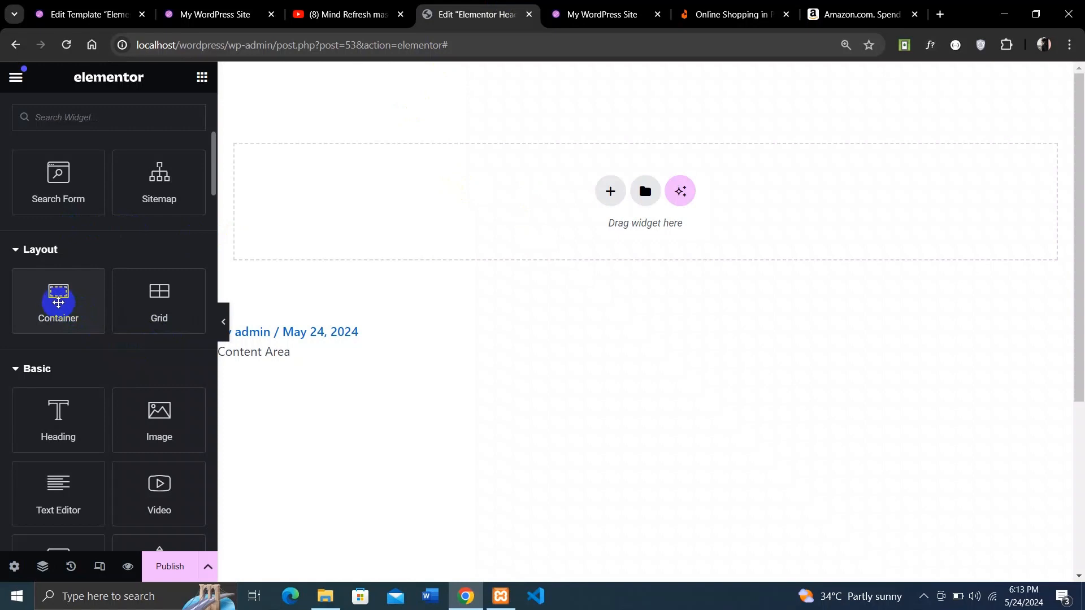
left_click_drag(58, 303, 609, 190)
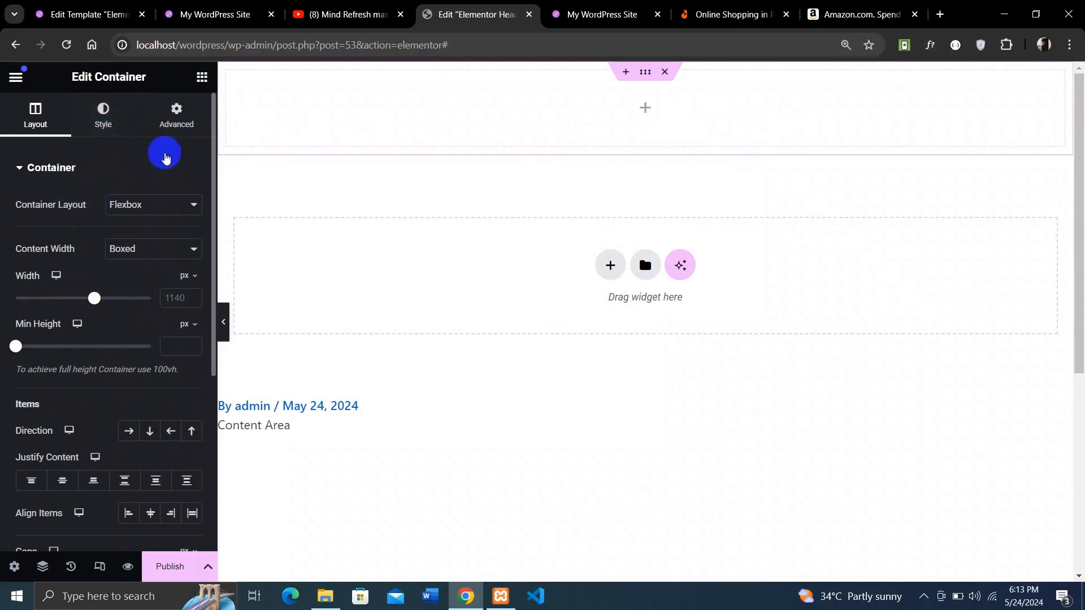
Look through the new container's Style and Advanced settings and return to its Layout settings
left_click(102, 119)
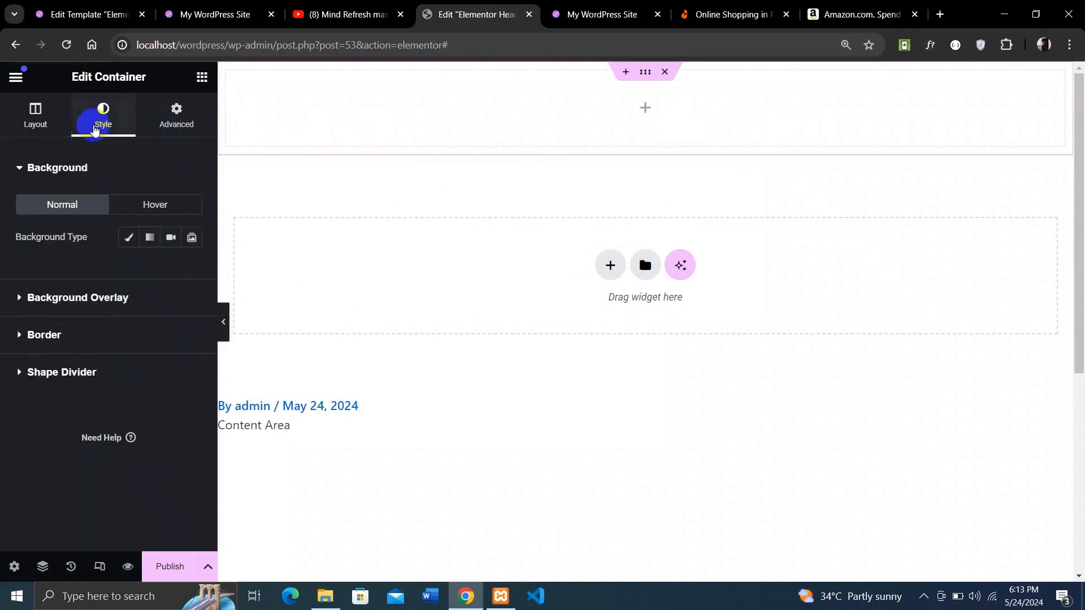
left_click(175, 119)
left_click(50, 128)
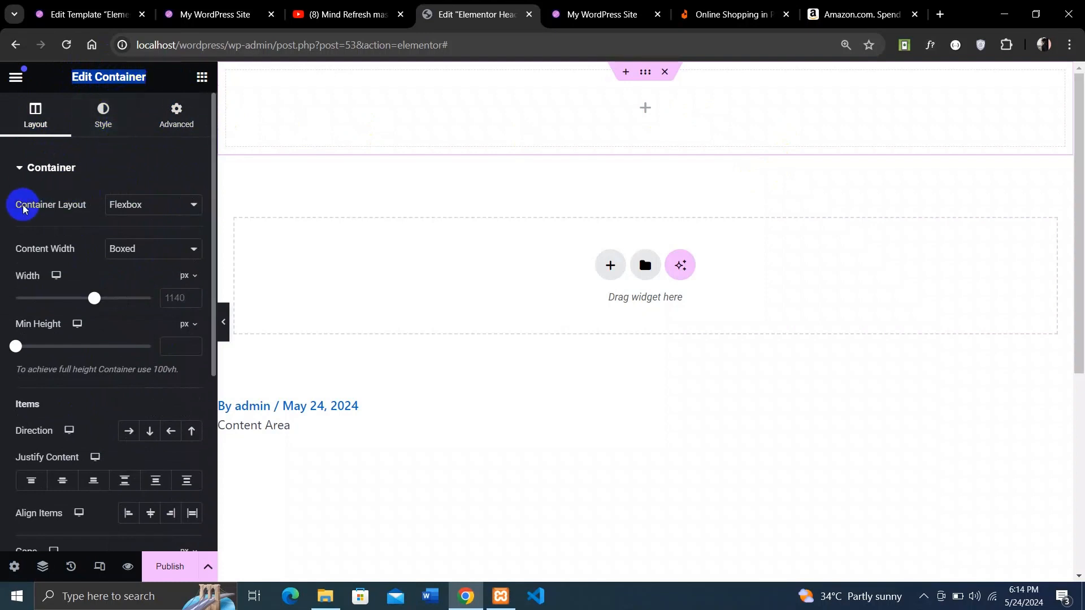
Try the Grid layout on the header container and return it to Flexbox
left_click(145, 205)
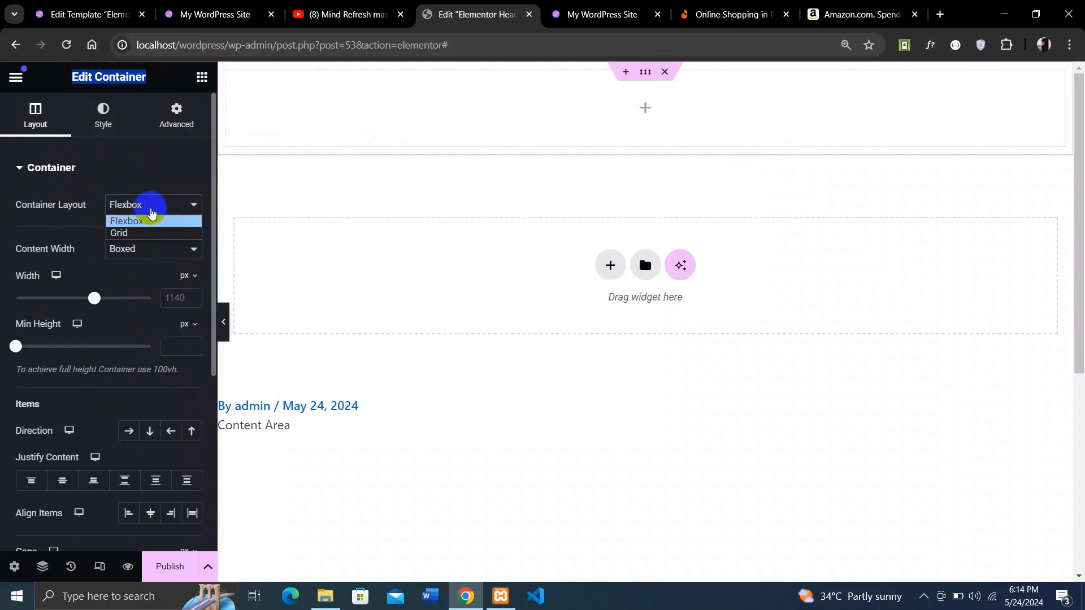
left_click(153, 233)
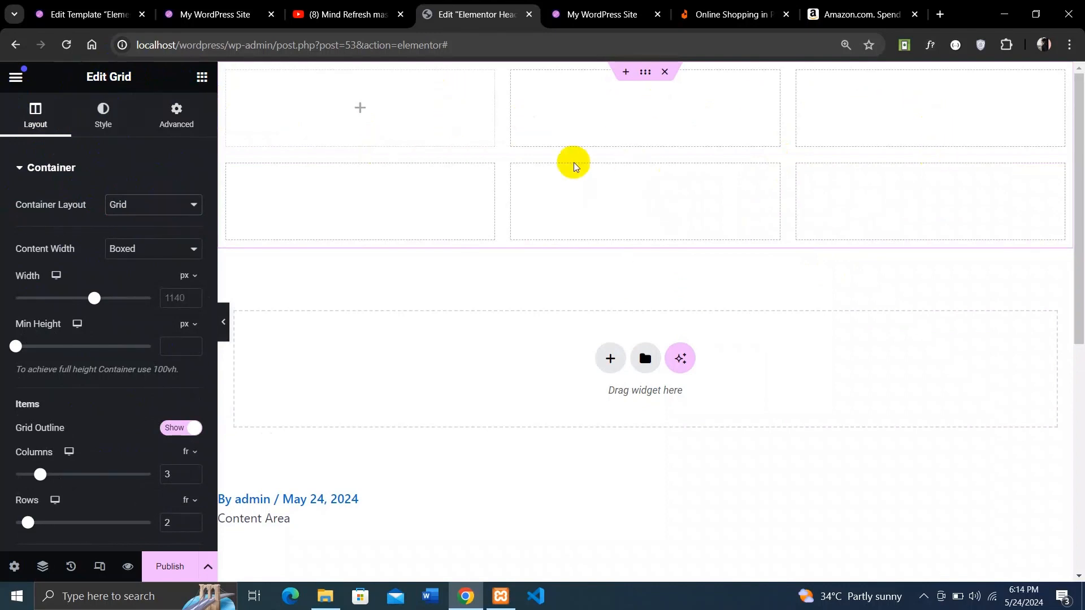
left_click(173, 210)
left_click(174, 222)
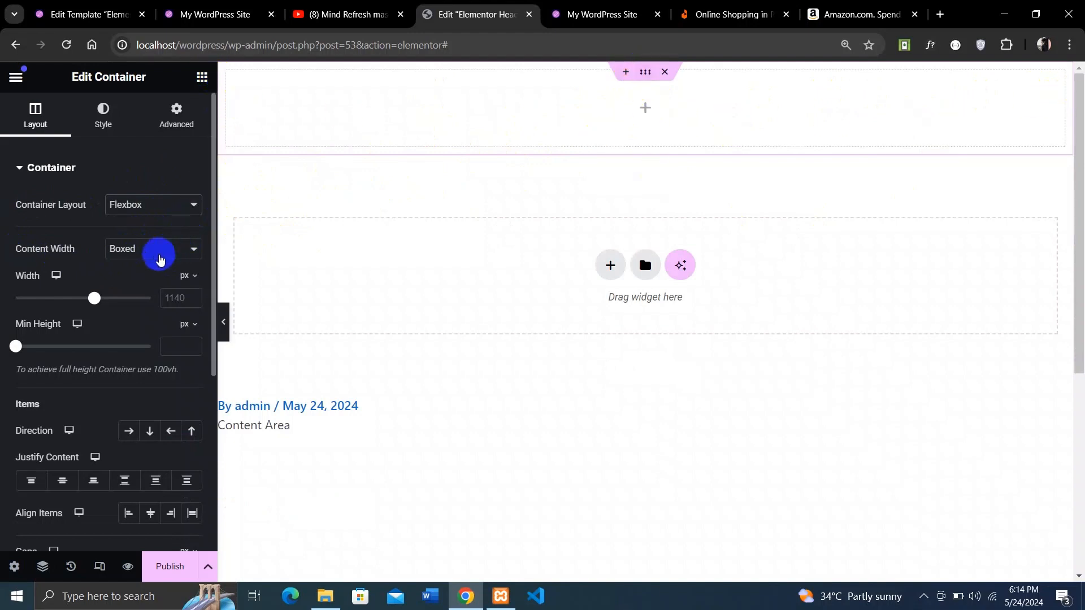
Set the container's content width to Full Width and its width to 100%
left_click(160, 259)
left_click(177, 276)
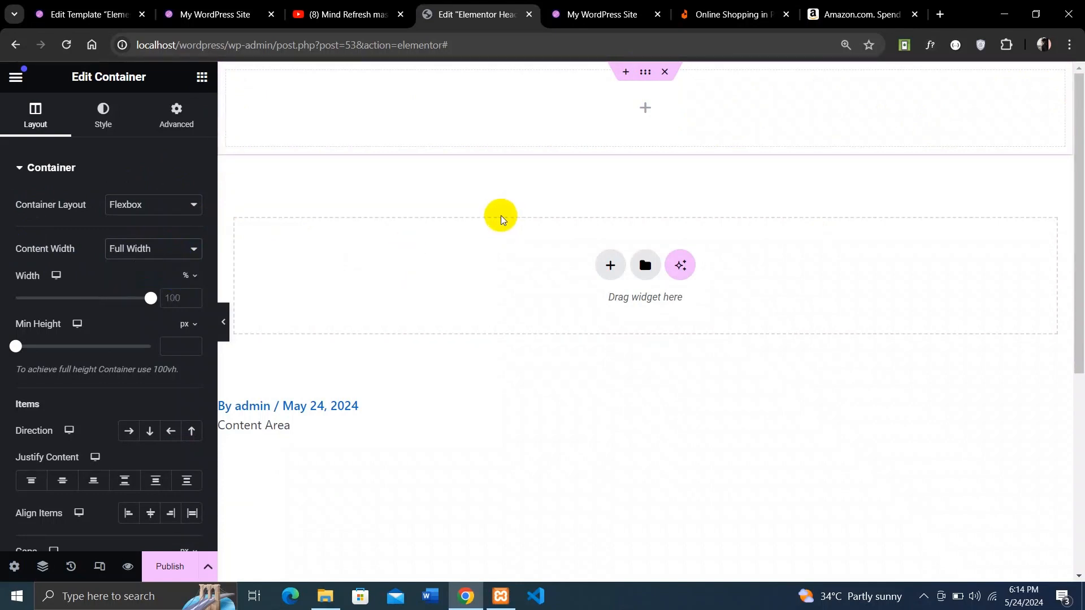
left_click(169, 258)
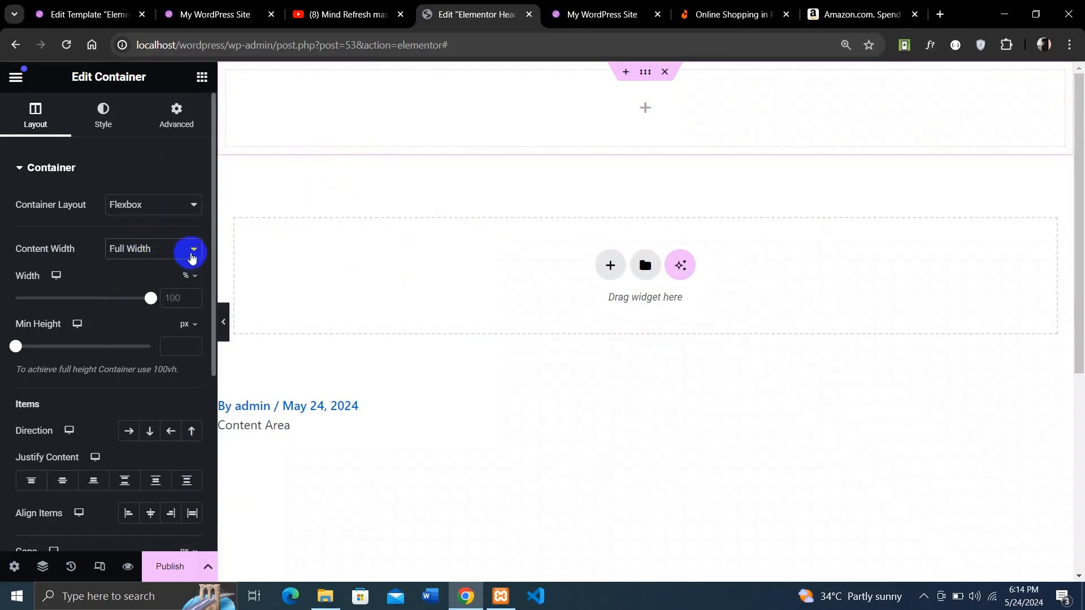
left_click(150, 298)
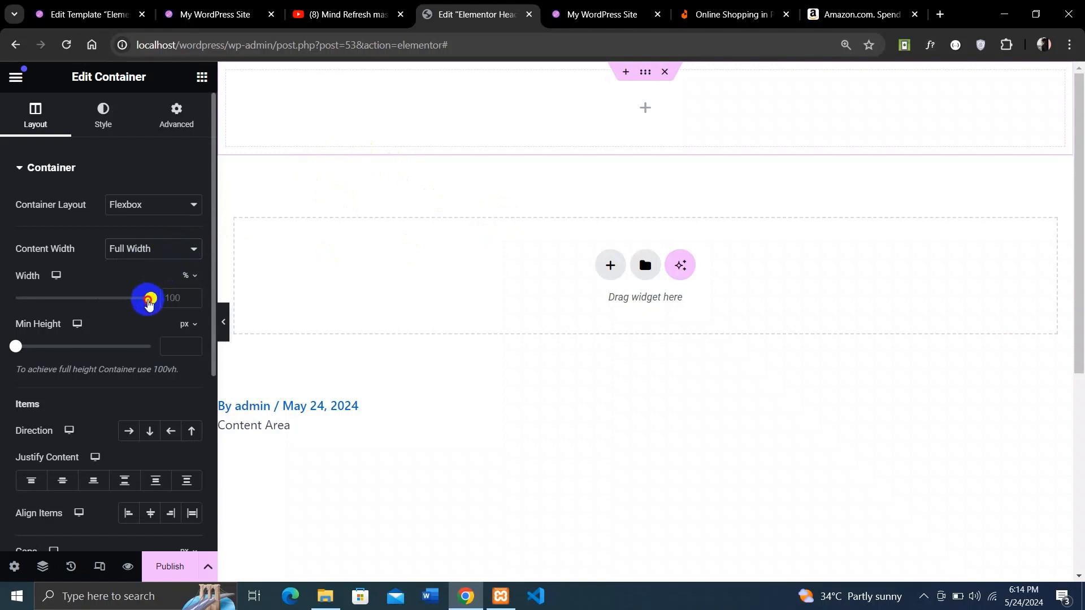
left_click_drag(148, 302, 107, 294)
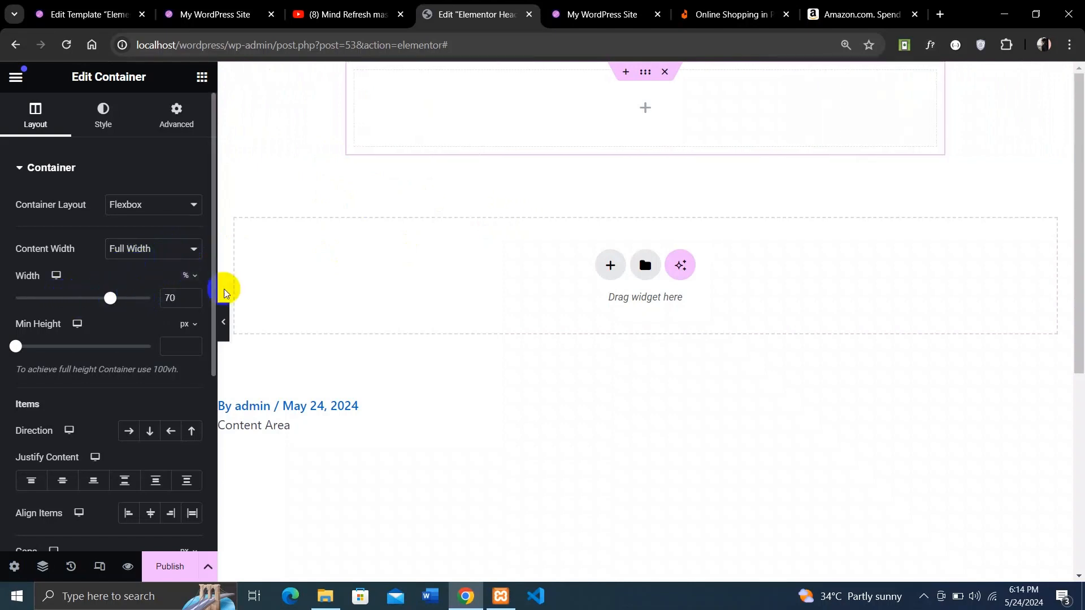
left_click(168, 296)
type("100")
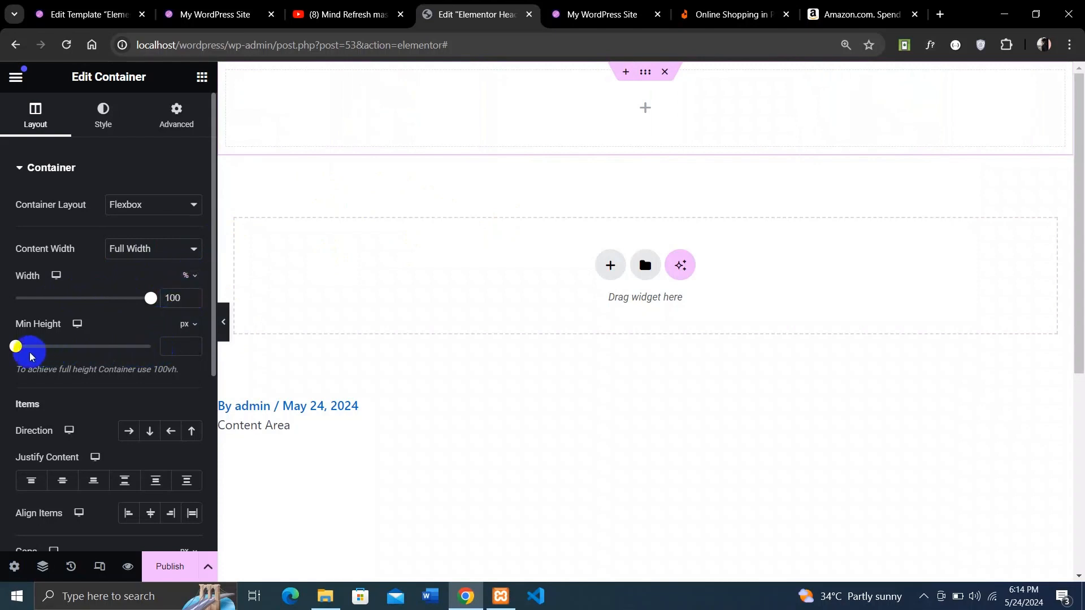
Try a minimum height of 132 px on the container and set it back to 0 px
mouse_move(15, 347)
left_mouse_down()
mouse_move(89, 344)
mouse_move(27, 347)
left_mouse_up()
left_click(176, 346)
double_click(171, 350)
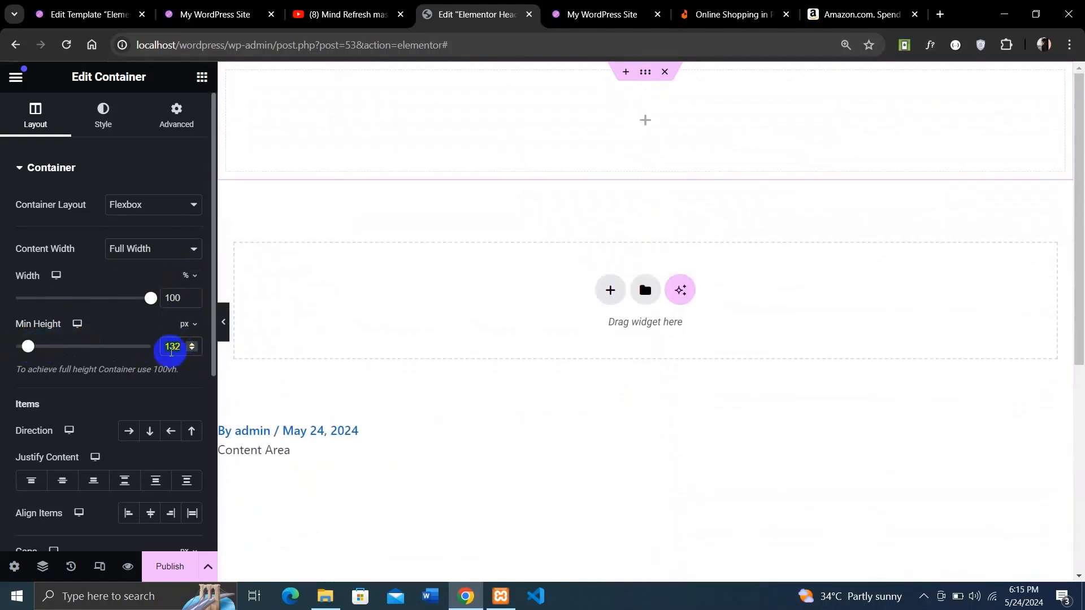
type("0")
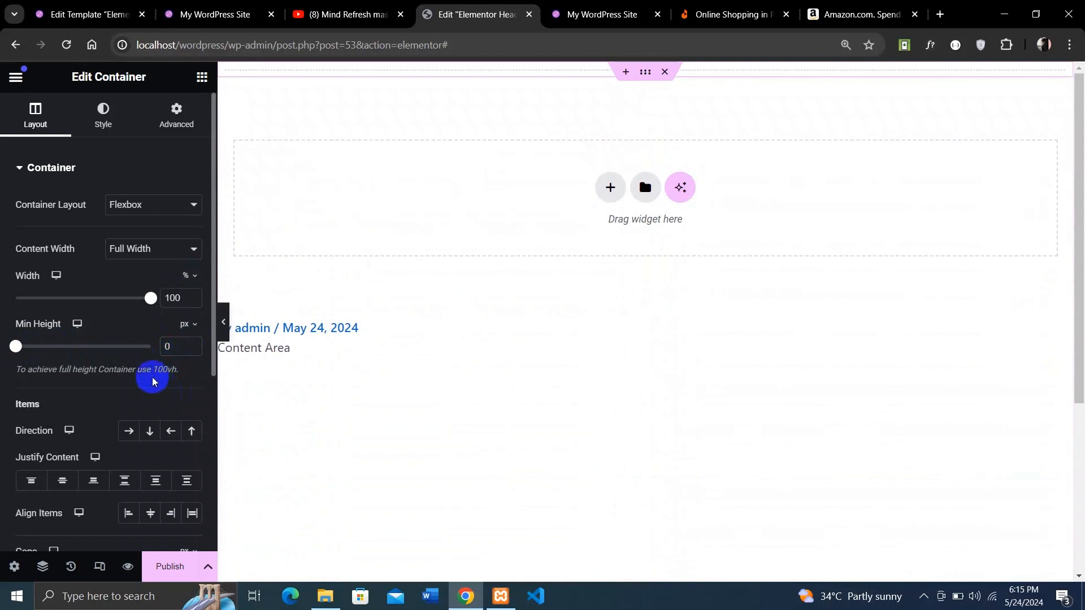
Give the container a Classic background in a dark maroon color
scroll(153, 382, "down", 3)
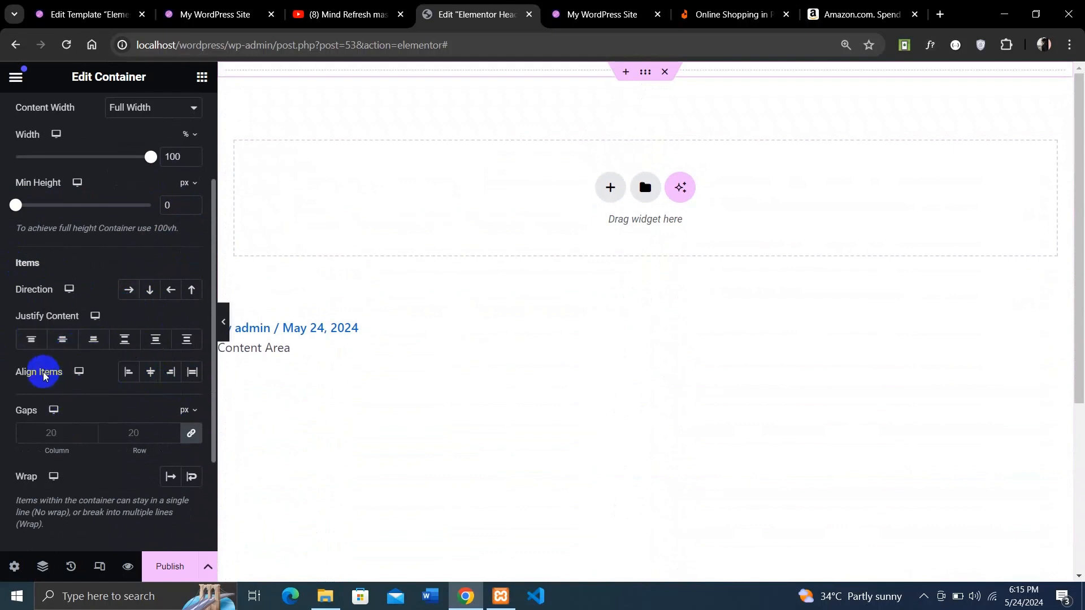
scroll(120, 407, "up", 2)
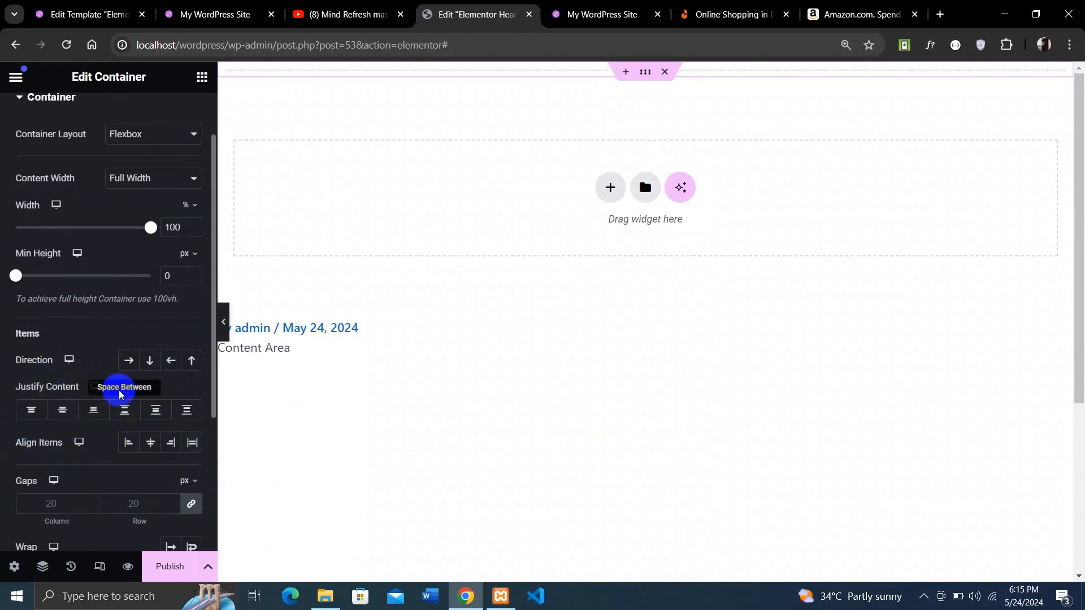
scroll(85, 404, "up", 2)
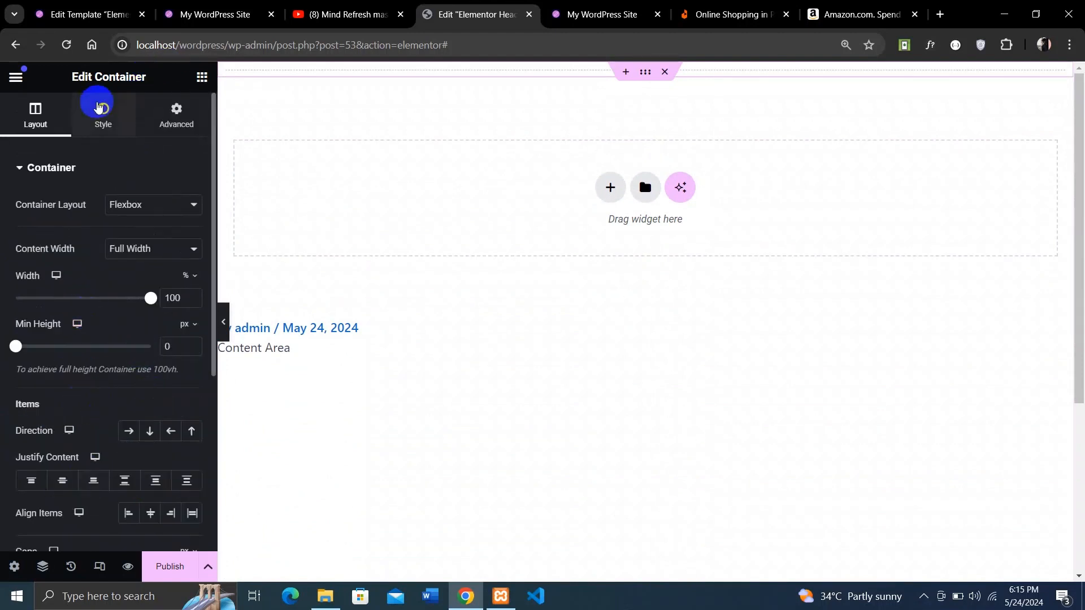
left_click(103, 113)
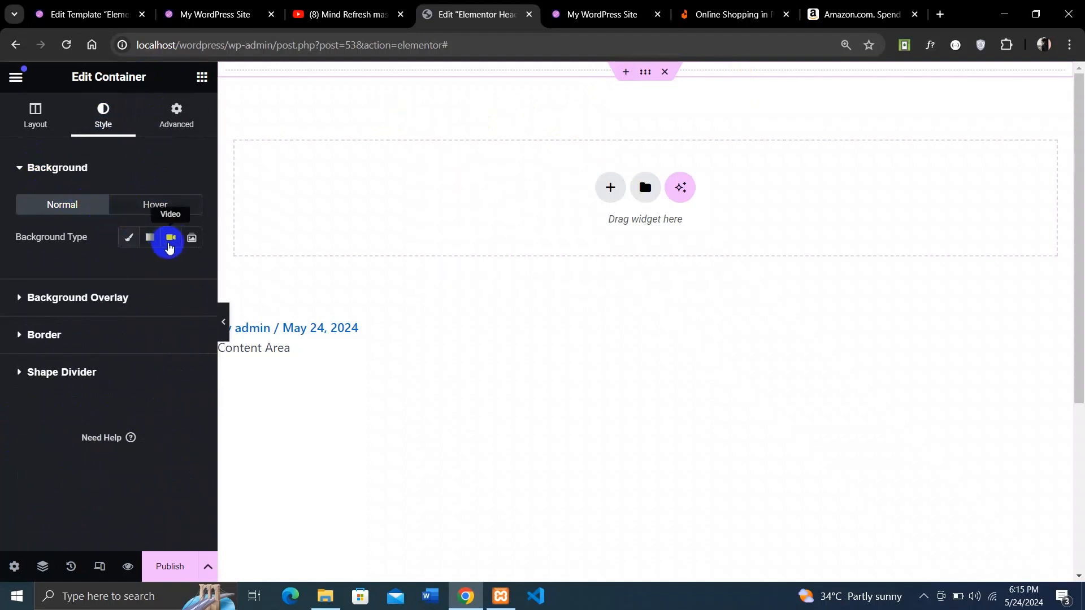
left_click(130, 240)
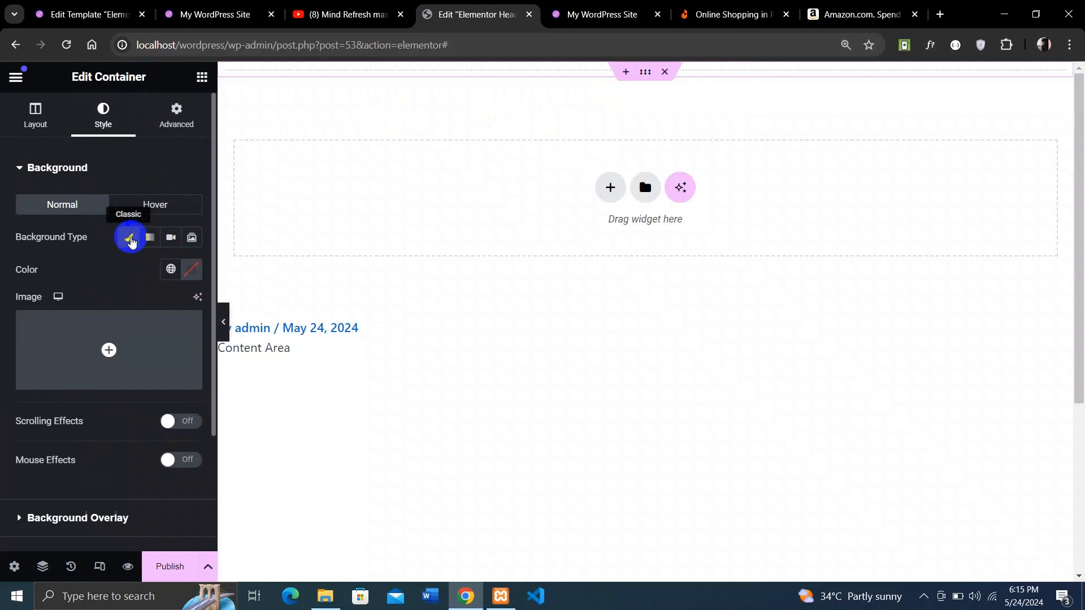
left_click(192, 269)
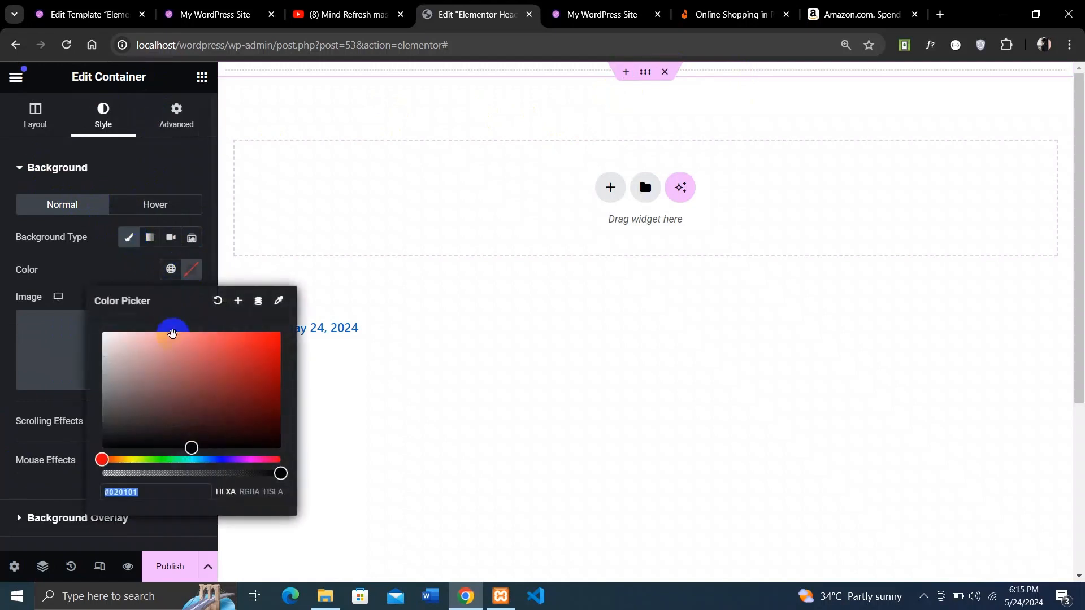
left_click_drag(165, 394, 269, 422)
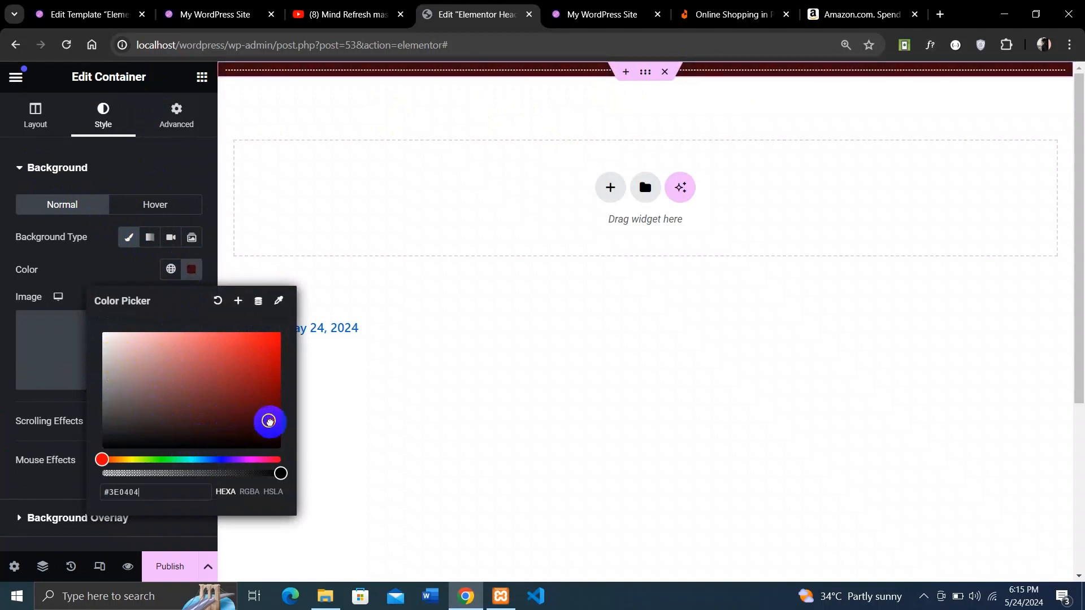
left_click(92, 274)
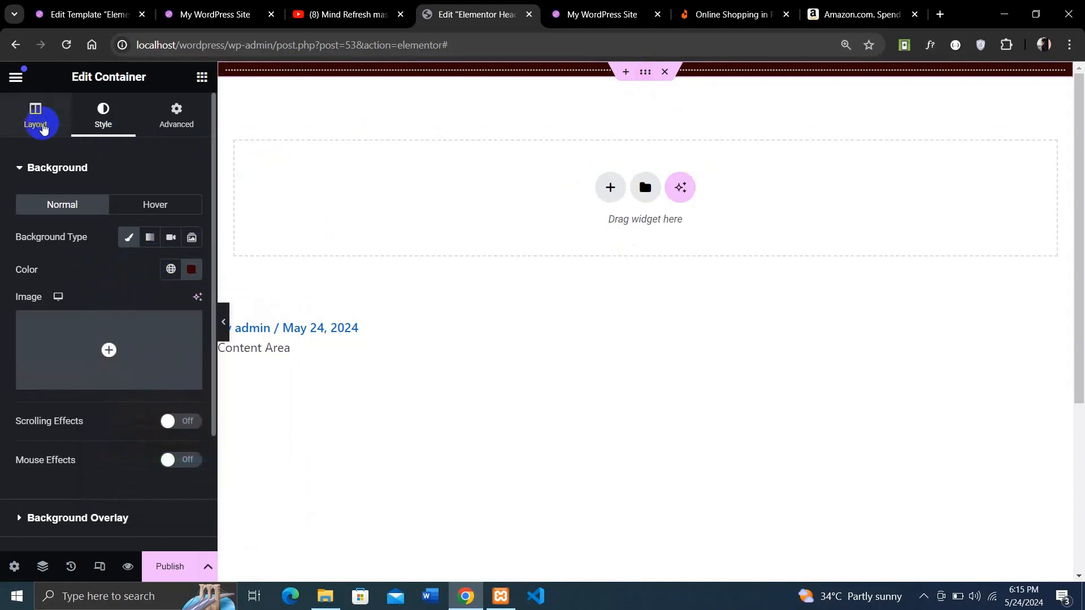
Set the container's minimum height to 112 px
left_click(44, 129)
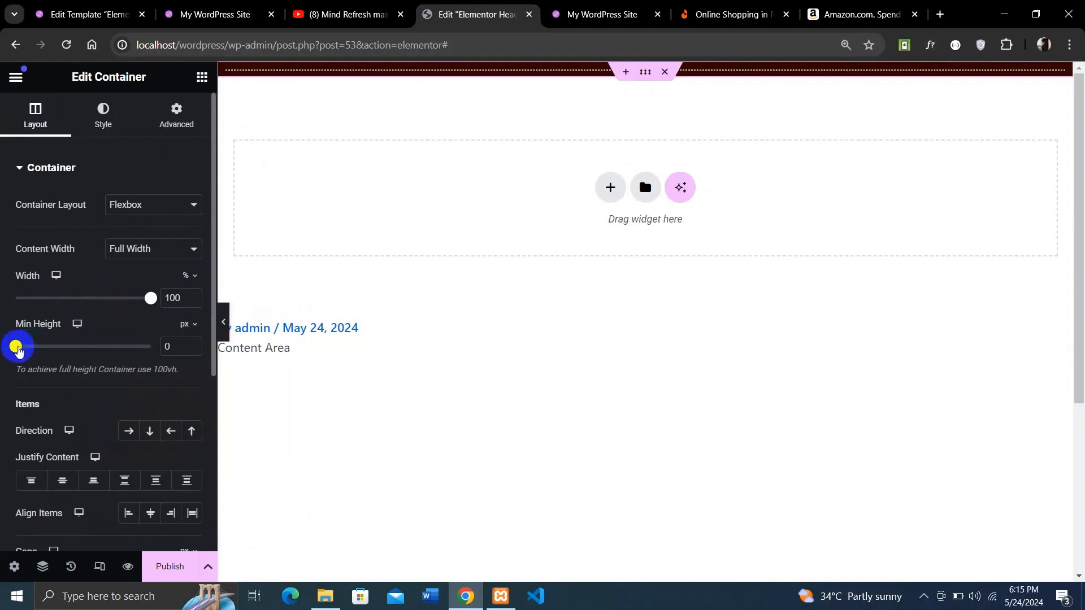
left_click(191, 347)
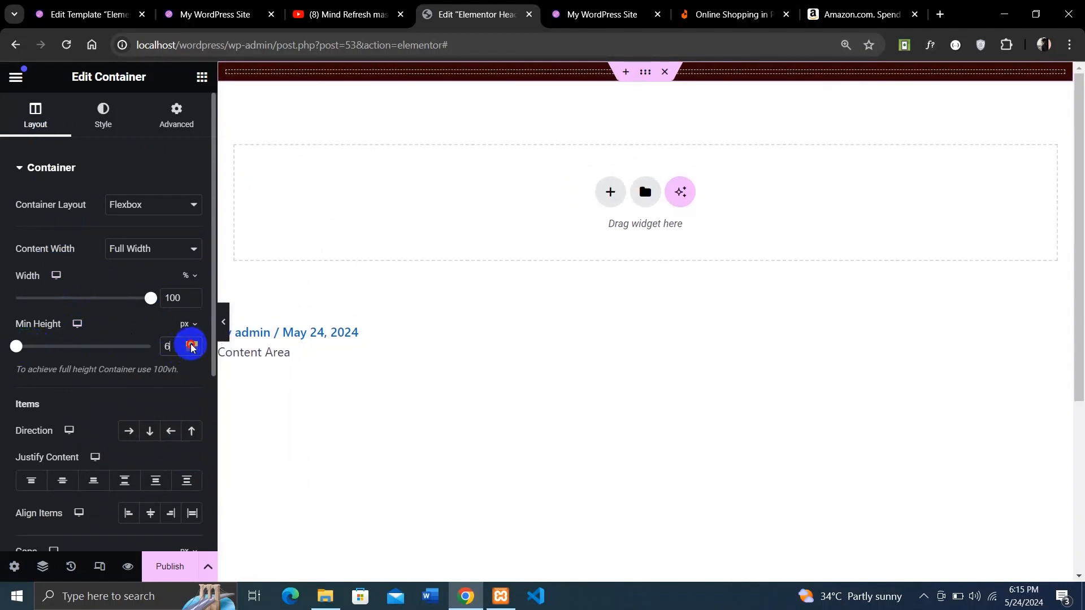
left_click_drag(191, 347, 191, 347)
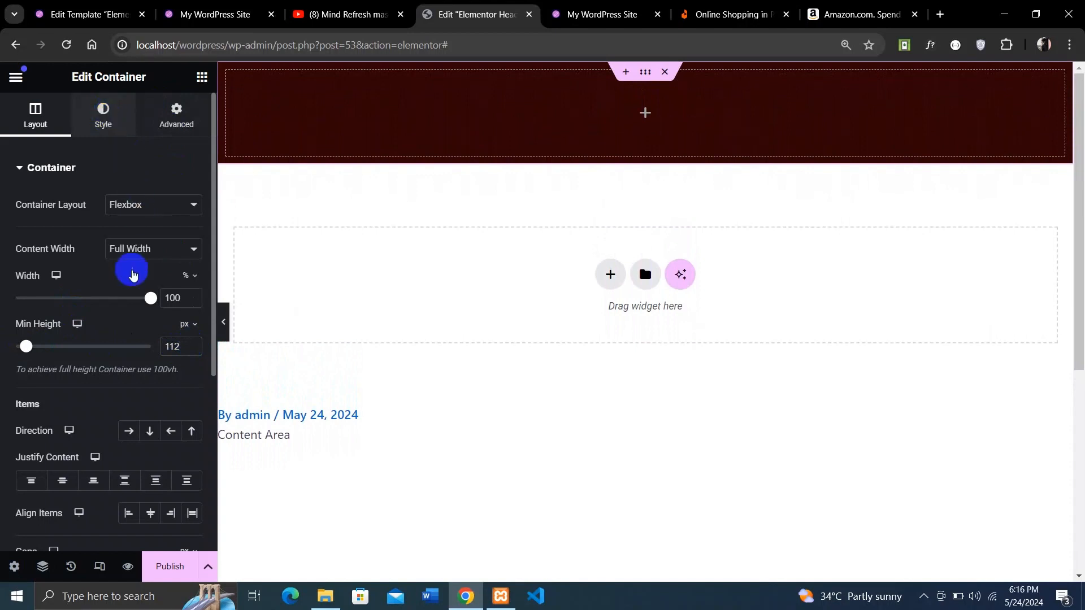
Try background-image.png from the media library as the container's background and remove it
left_click(101, 112)
left_click(109, 351)
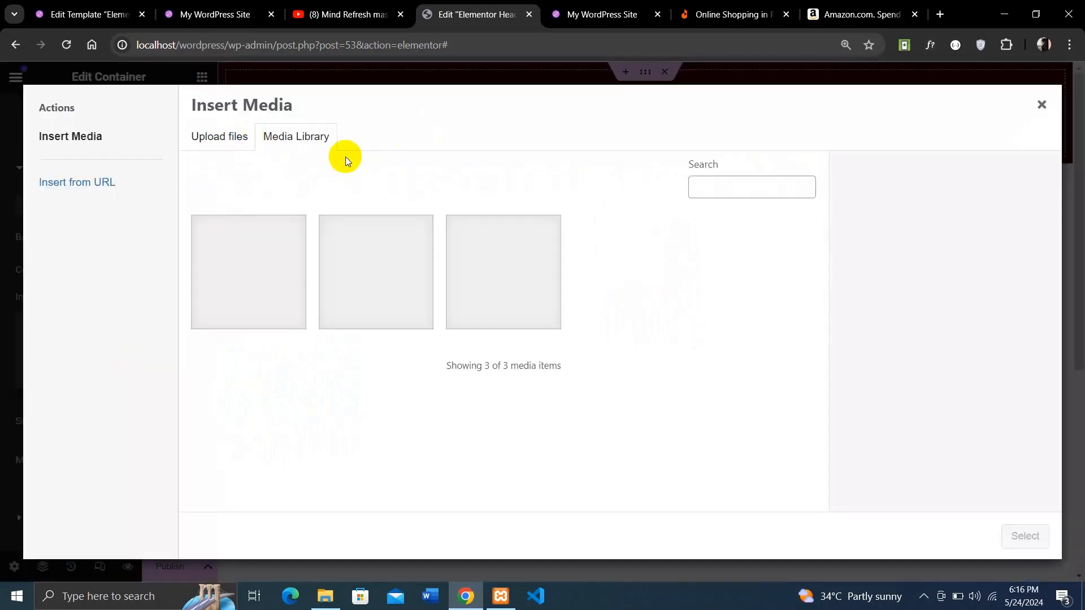
left_click(501, 282)
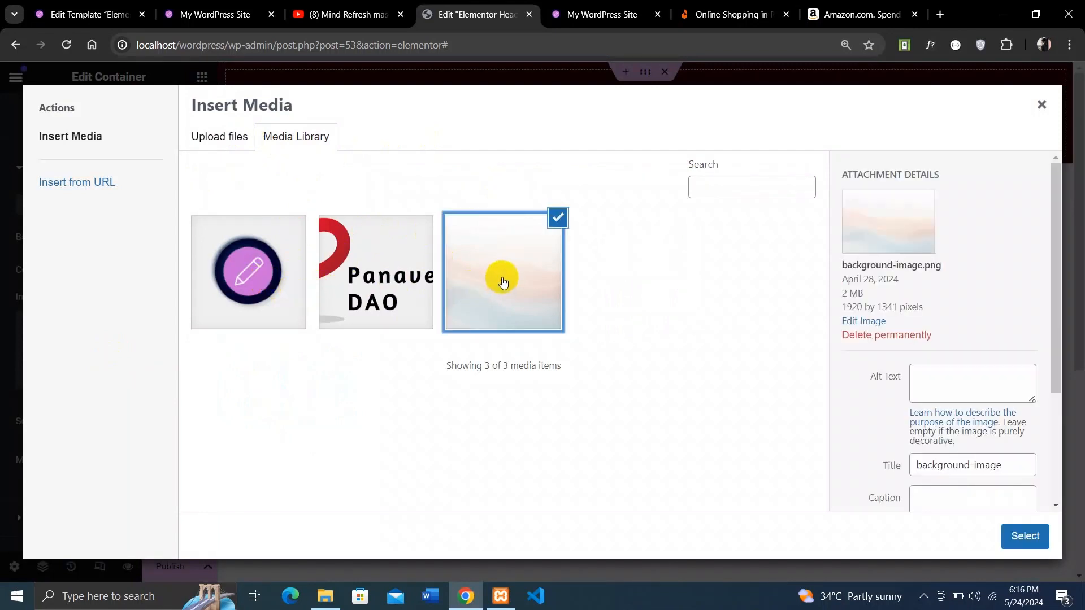
left_click(1025, 537)
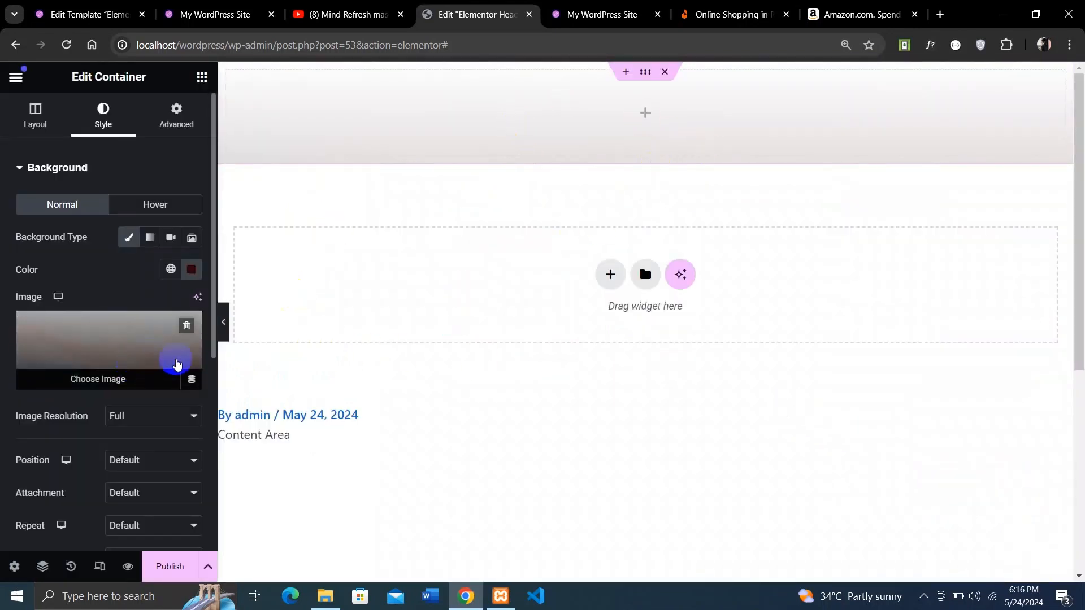
left_click(186, 325)
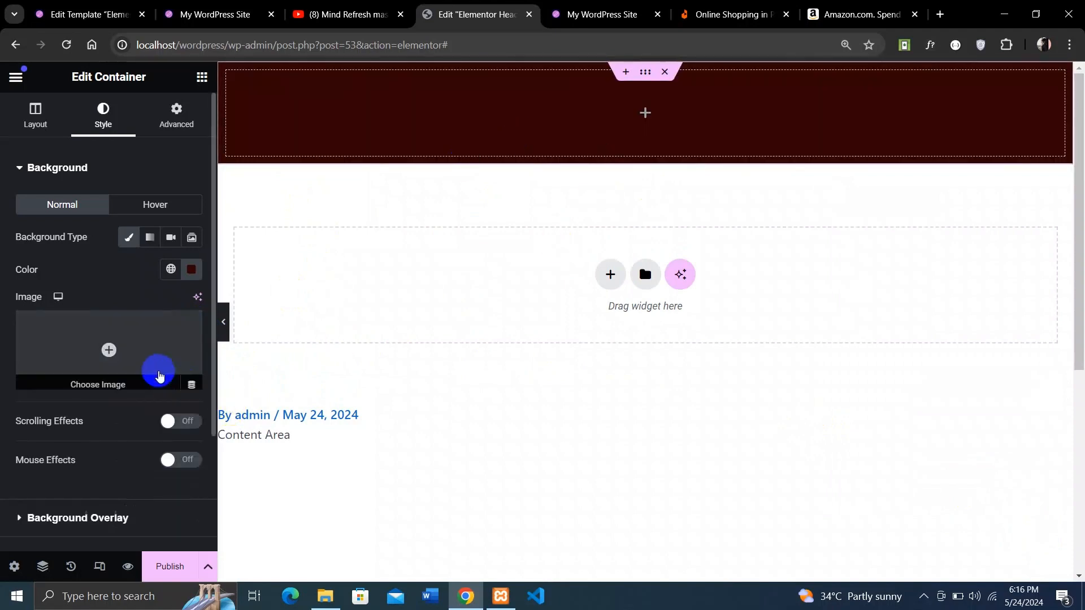
Look through the container's remaining background settings, its Border options and its Advanced settings
left_click(107, 319)
left_click(143, 211)
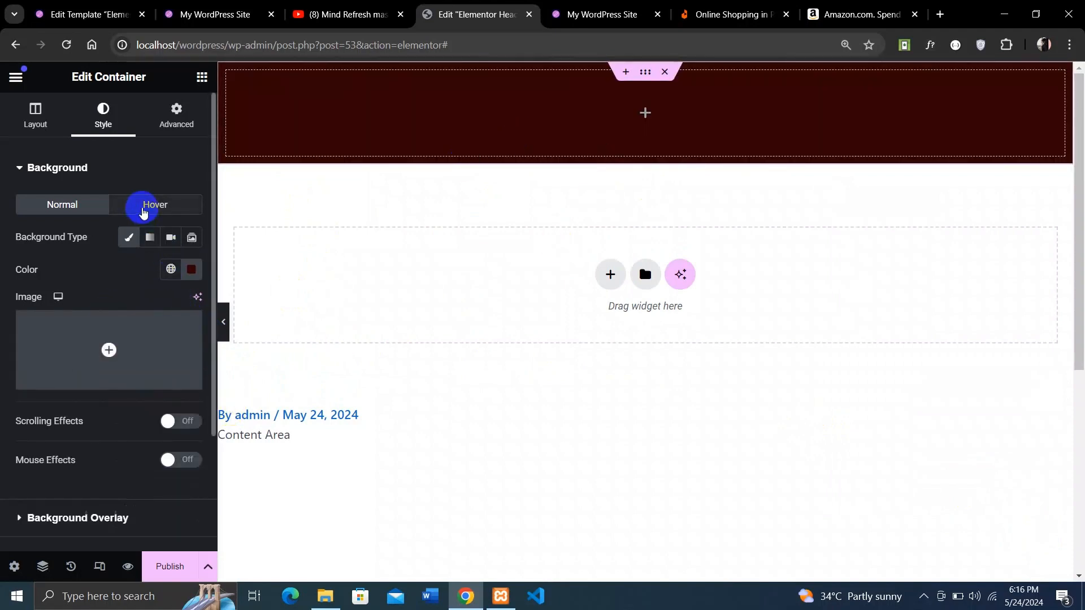
scroll(82, 286, "down", 2)
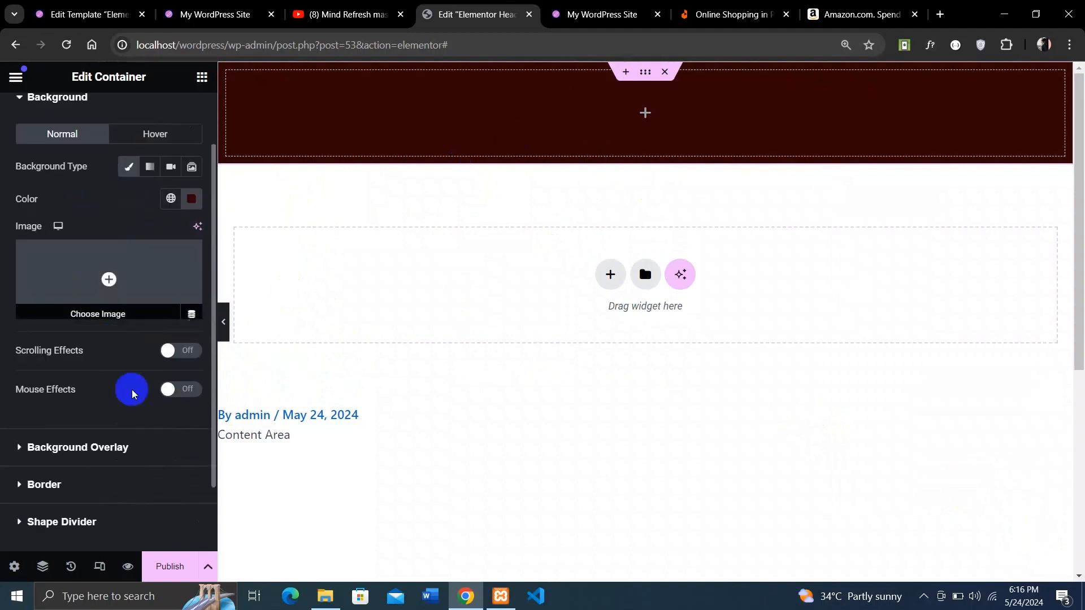
left_click(72, 485)
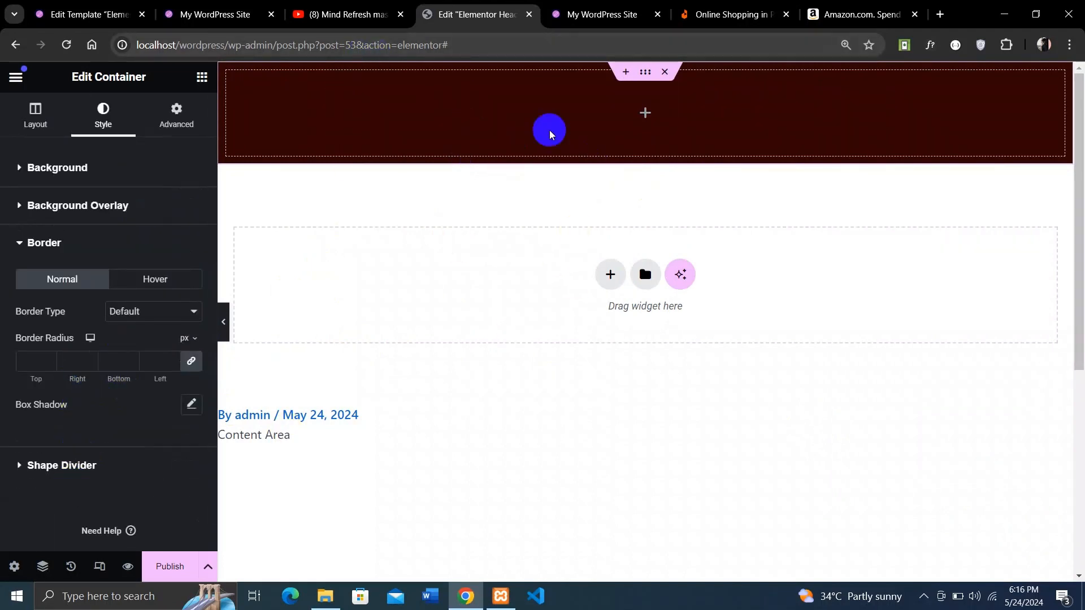
left_click(74, 243)
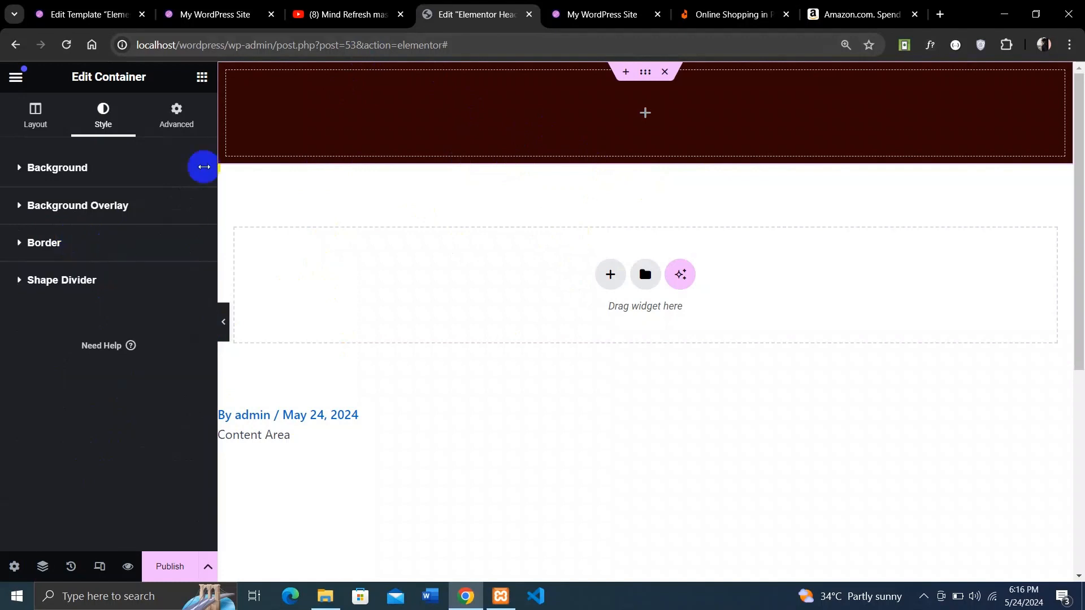
left_click(176, 113)
Add a Site Logo widget to the maroon container and a Search Form widget beneath the logo
left_click(648, 113)
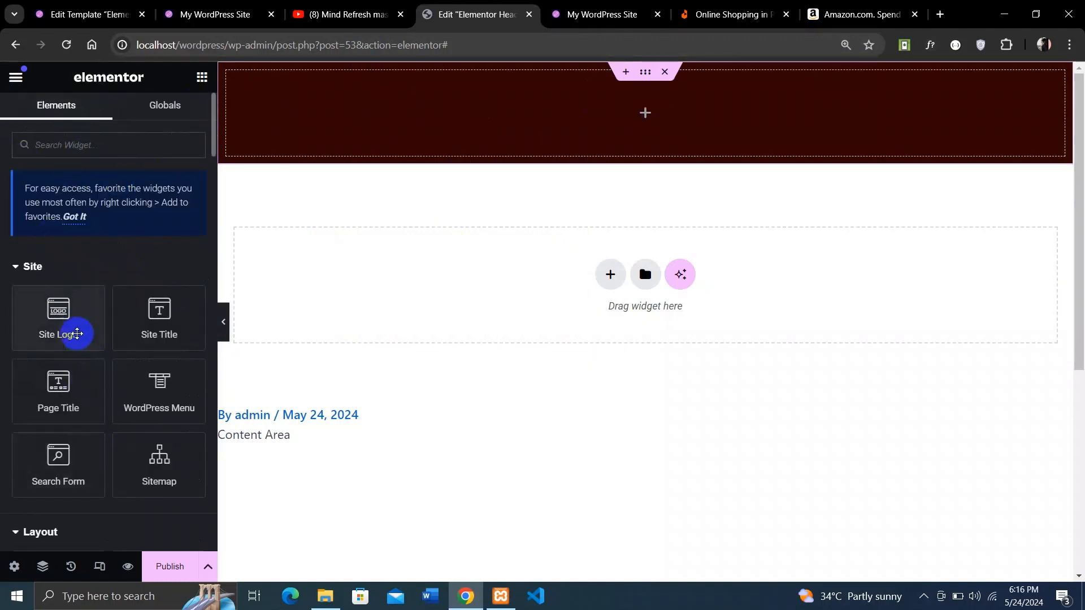
left_click_drag(62, 330, 528, 112)
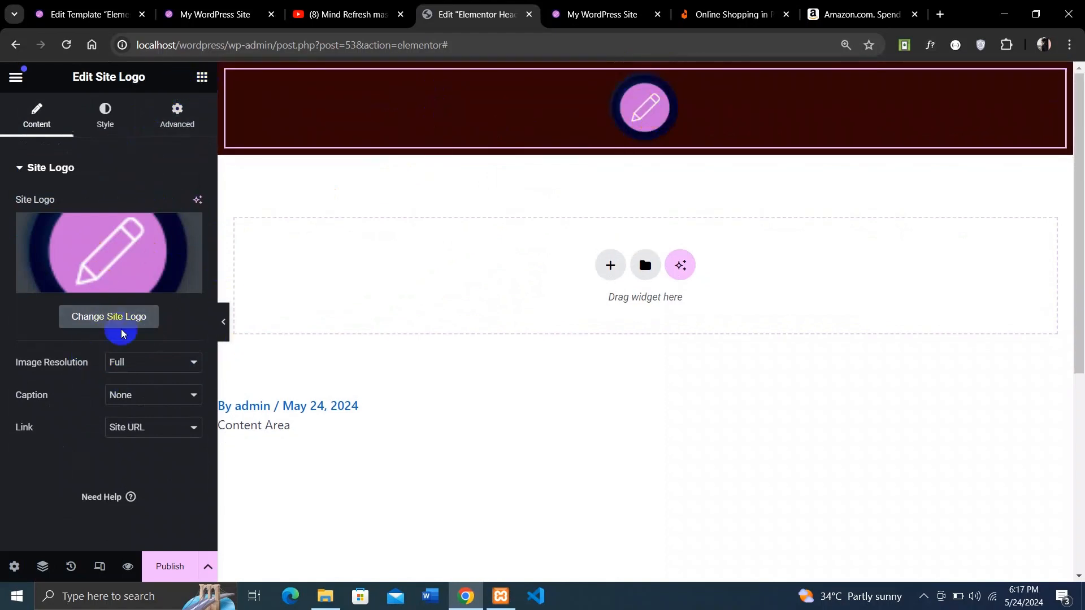
left_click(201, 79)
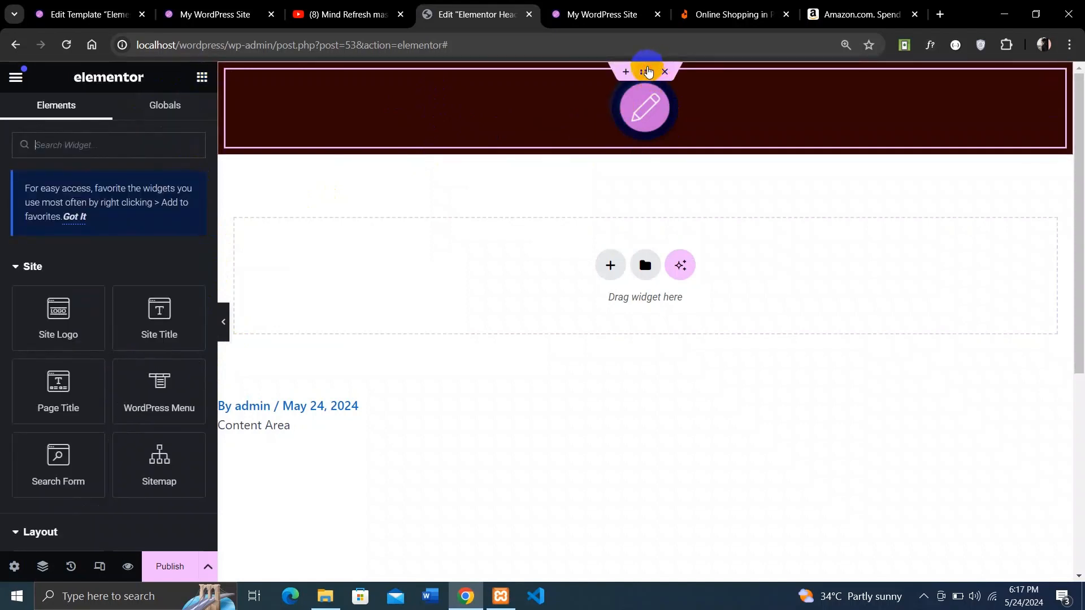
left_click(647, 72)
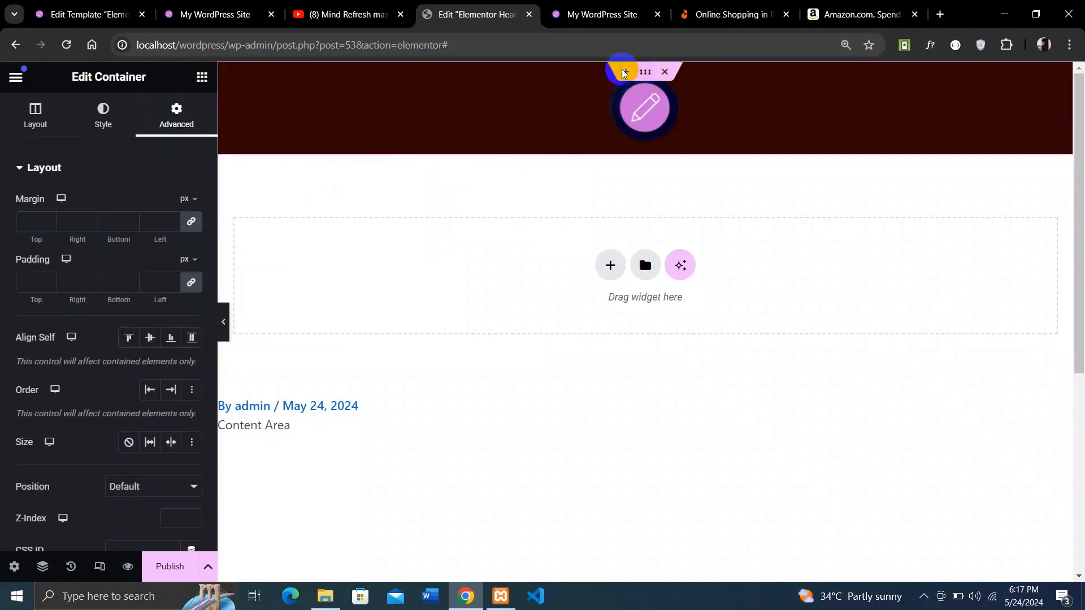
left_click(204, 79)
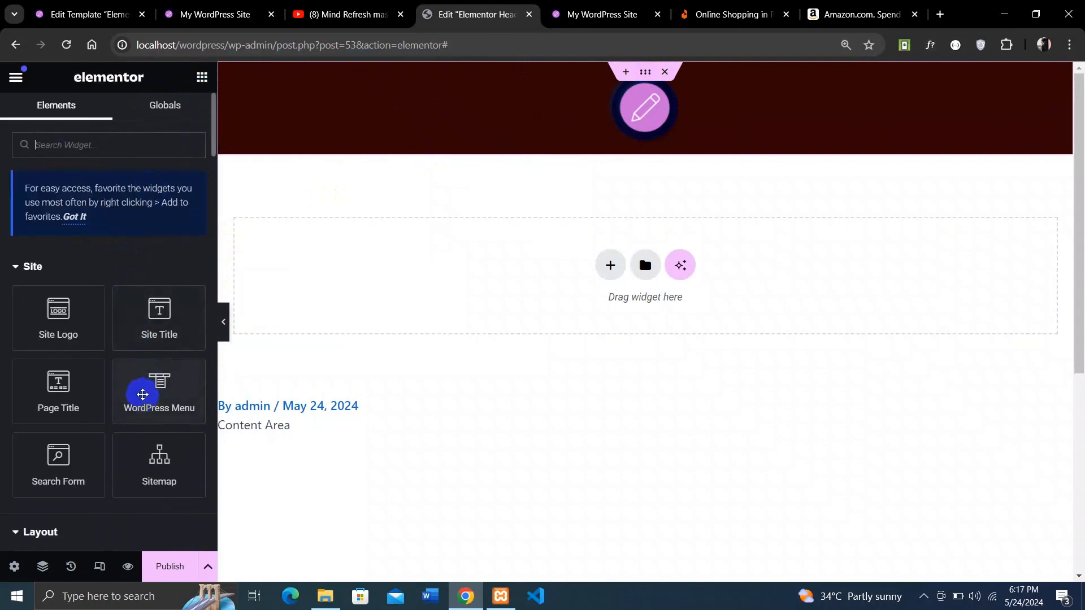
left_click_drag(60, 468, 672, 120)
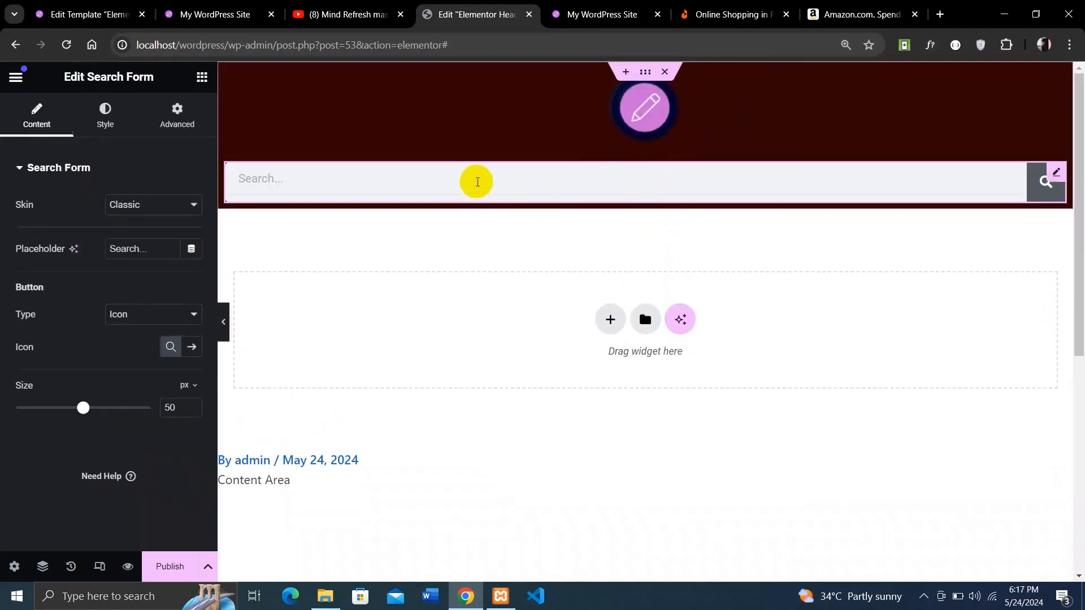
Set the search form's size to 34 px
left_click(477, 181)
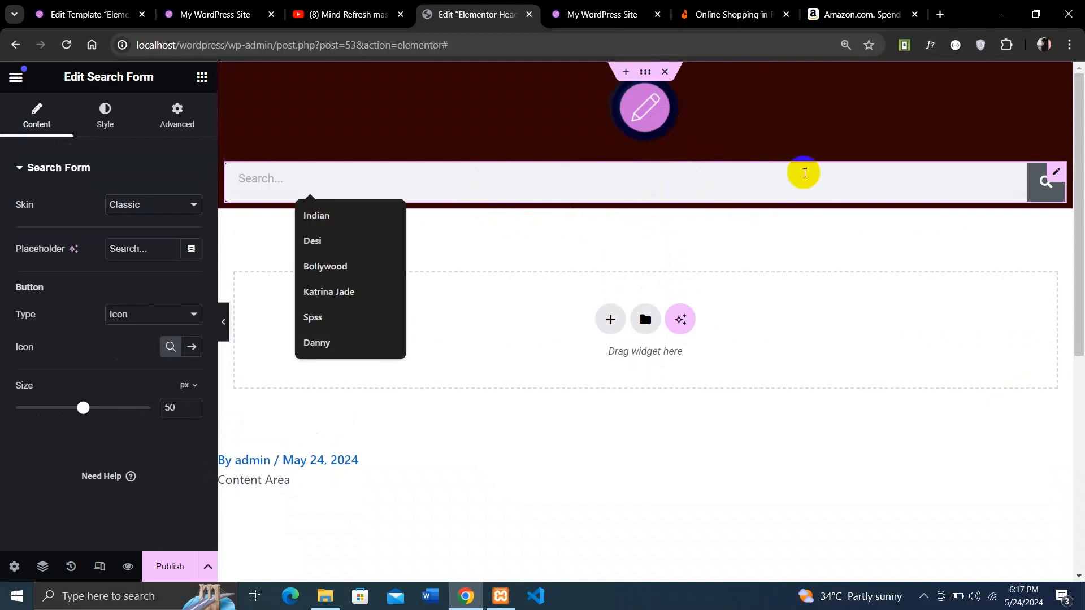
left_click(488, 248)
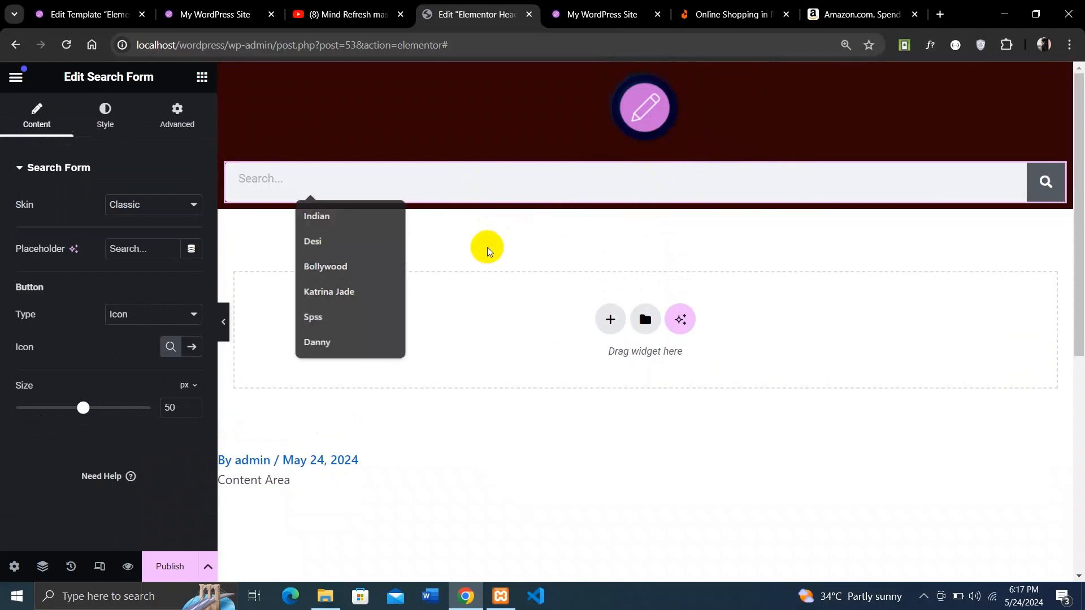
left_click(463, 190)
left_click(484, 251)
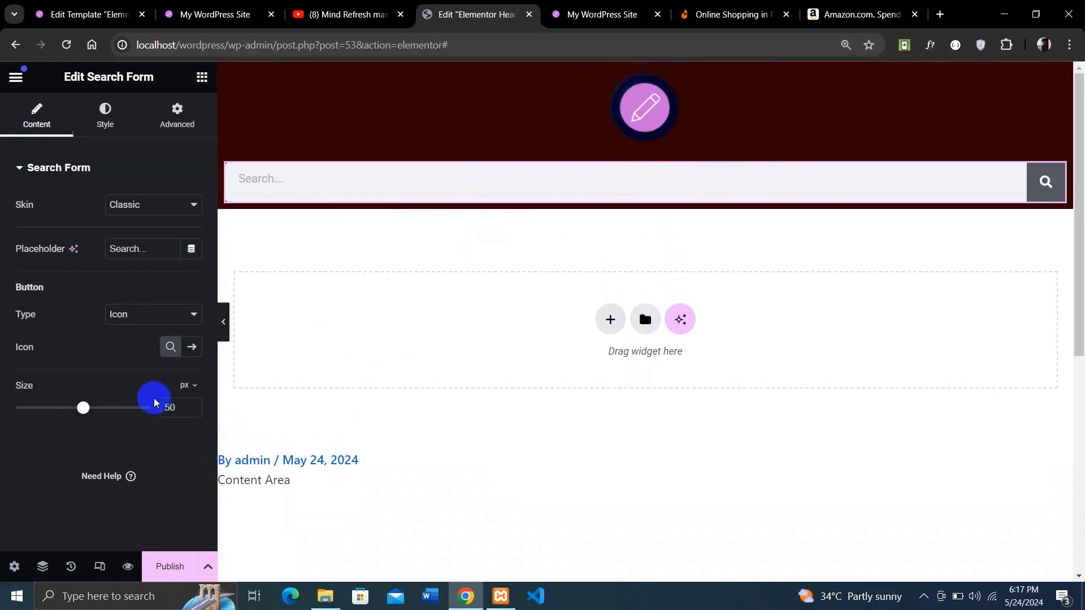
left_click_drag(82, 407, 60, 407)
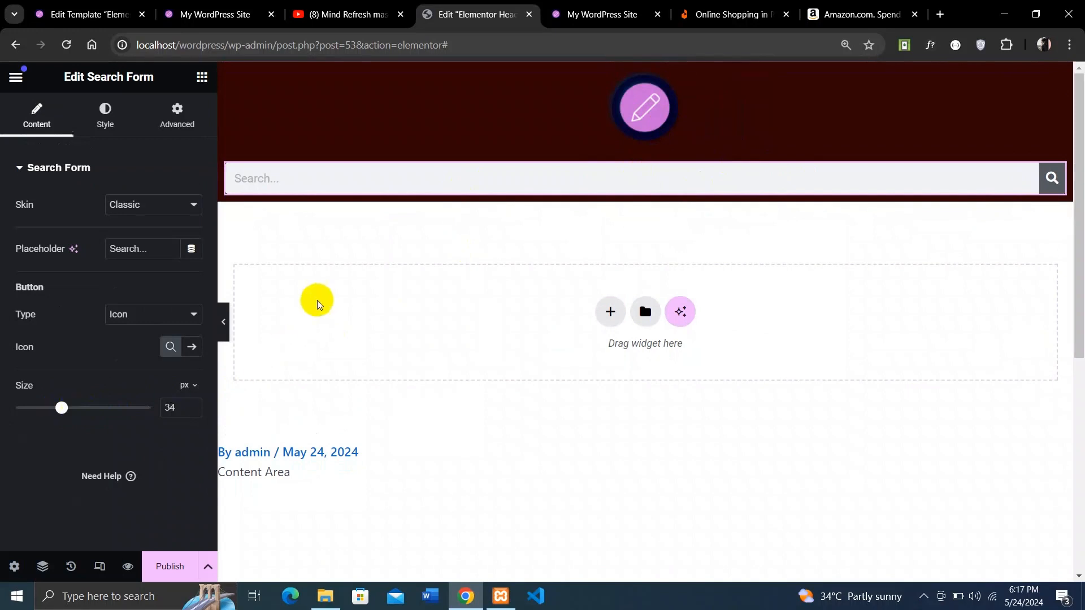
Add a WordPress Menu widget to the maroon container beneath the search form
left_click(198, 84)
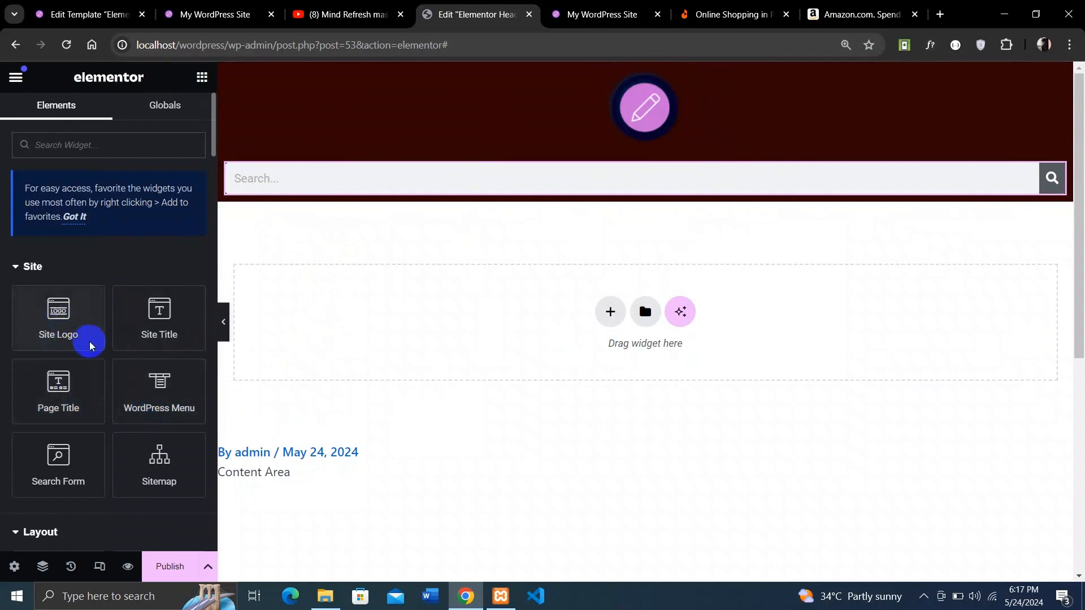
scroll(159, 346, "down", 1)
scroll(93, 445, "down", 2)
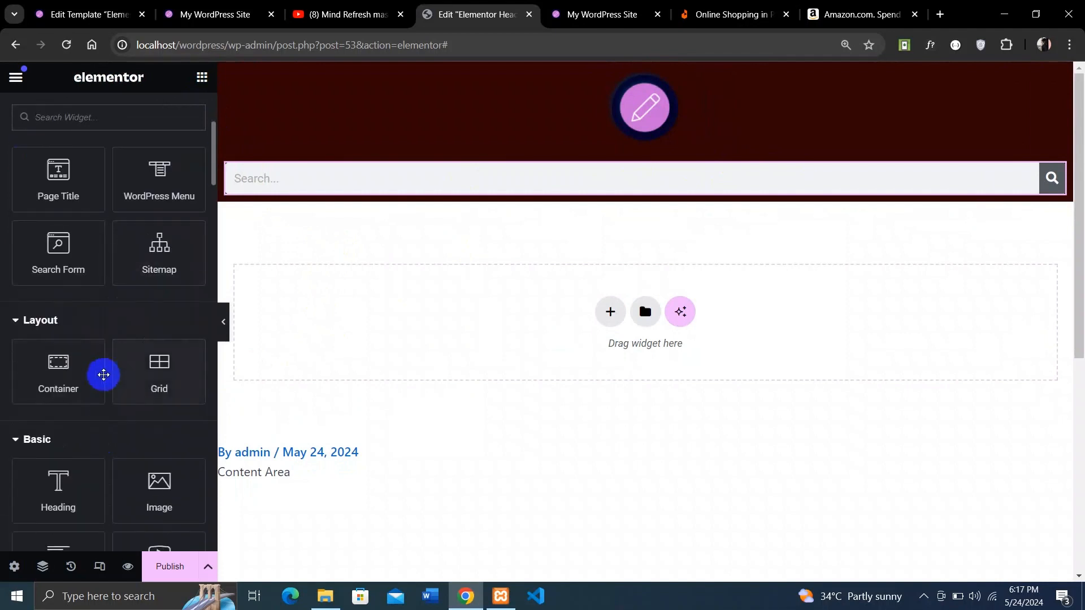
scroll(177, 313, "up", 2)
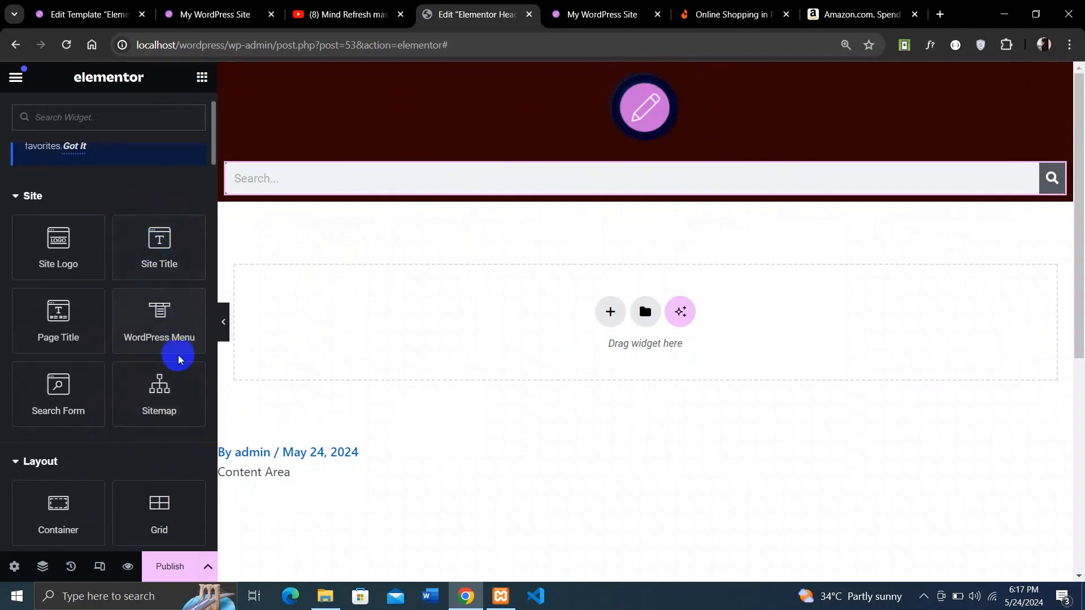
left_click_drag(158, 317, 622, 192)
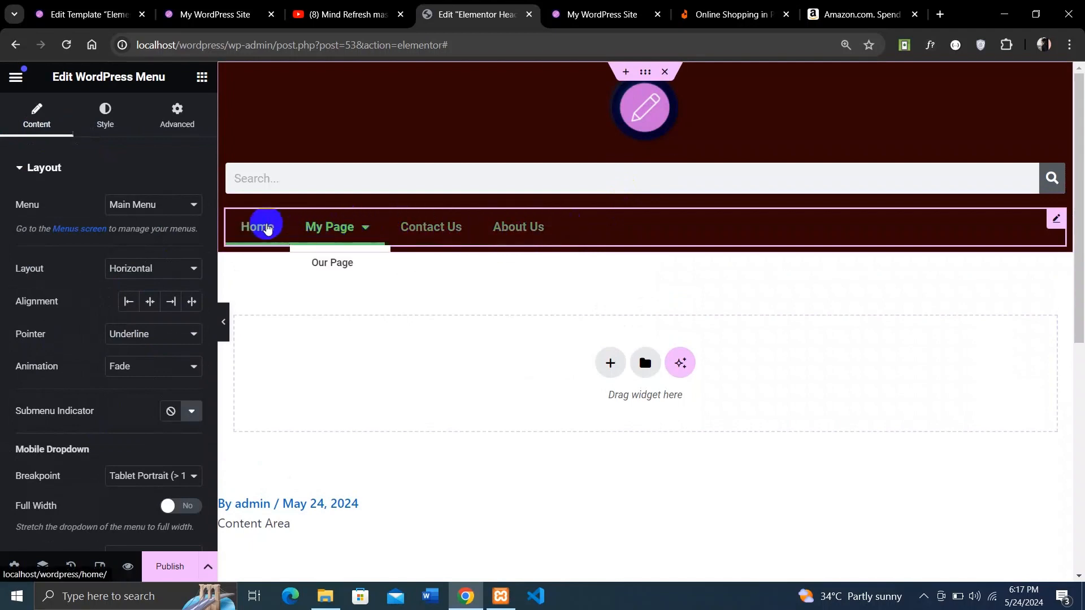
mouse_move(332, 229)
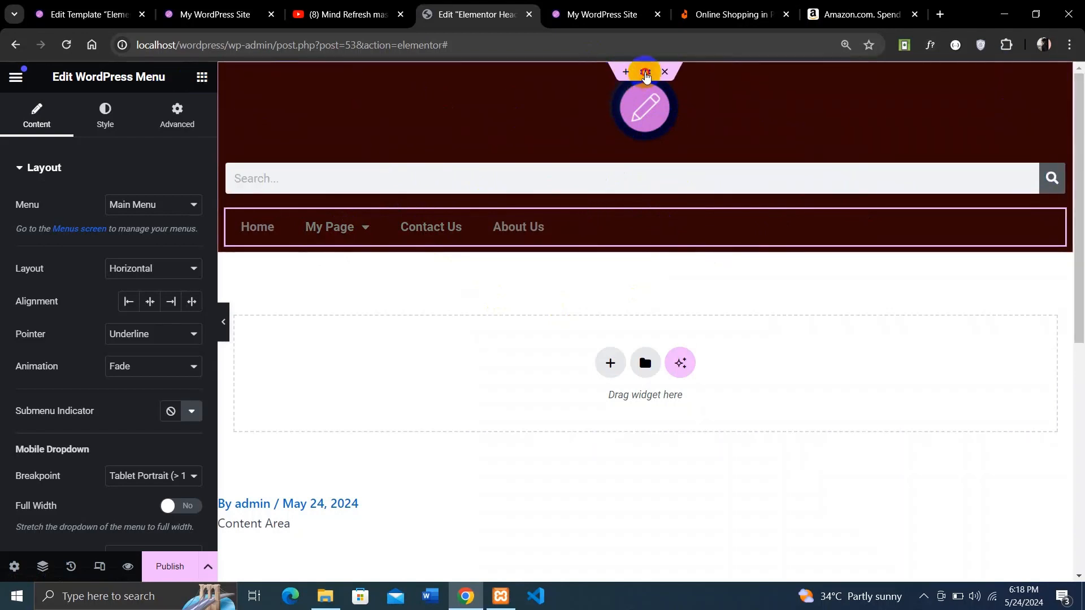
Open the maroon container's layout settings and show the Navigator undocked, floating over the page
left_click(644, 71)
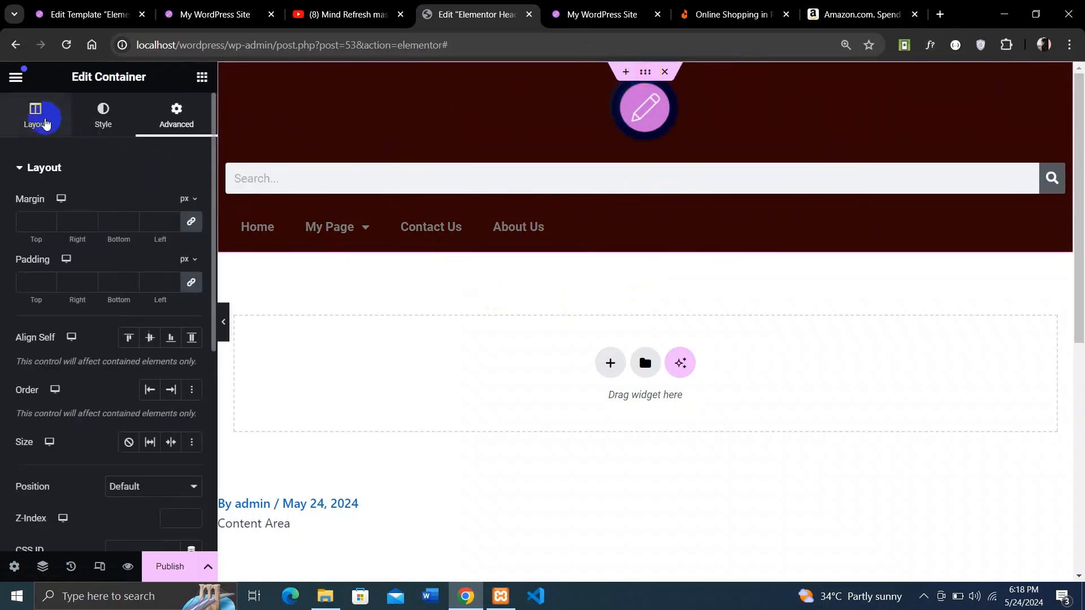
left_click(43, 122)
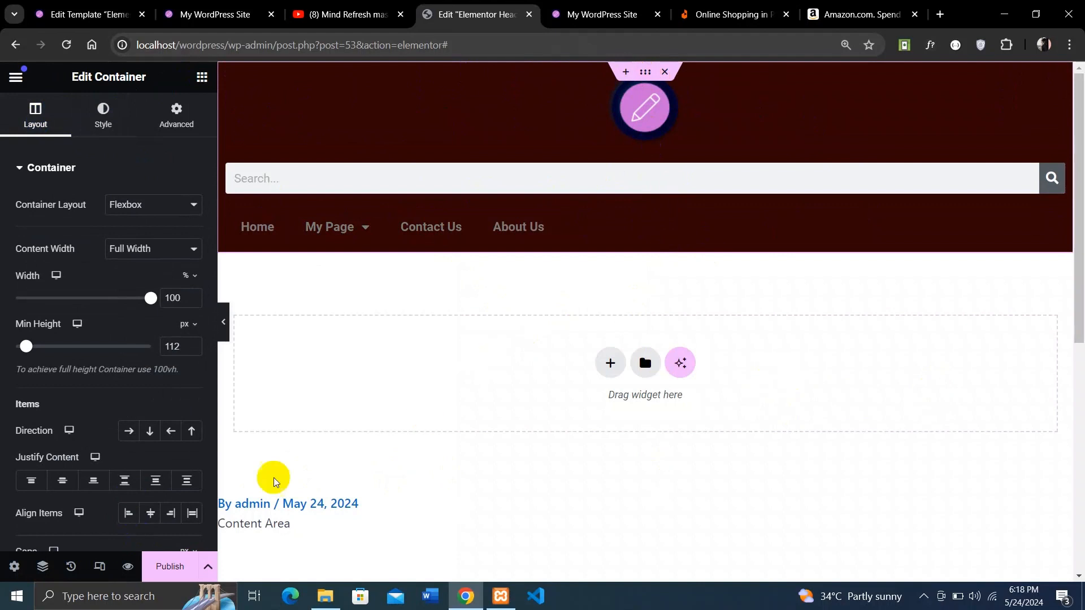
left_click(10, 591)
left_click(40, 568)
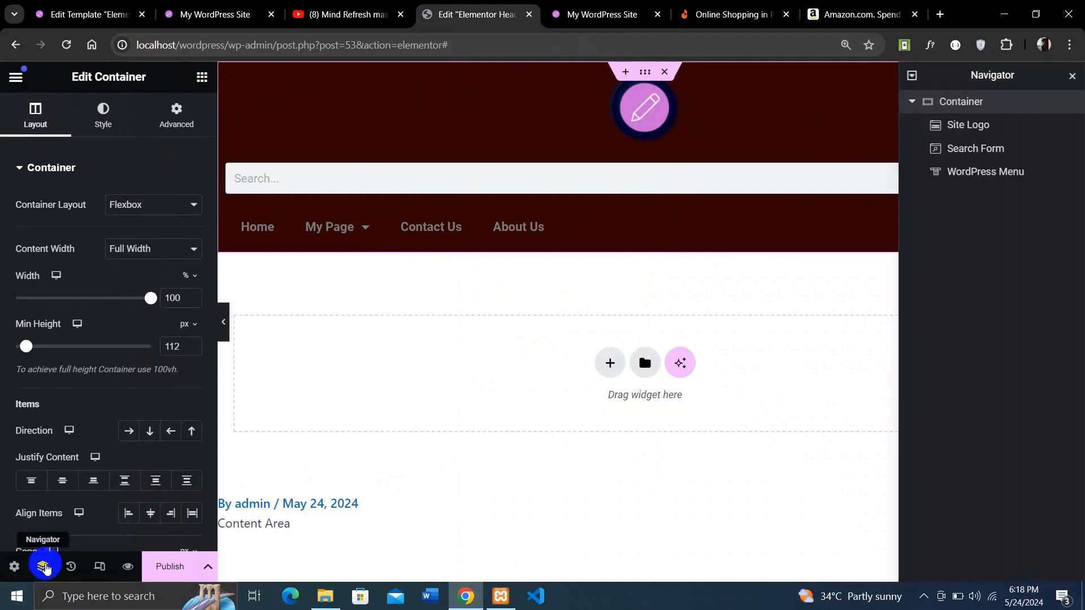
left_click_drag(1039, 75, 1040, 276)
left_click(1018, 76)
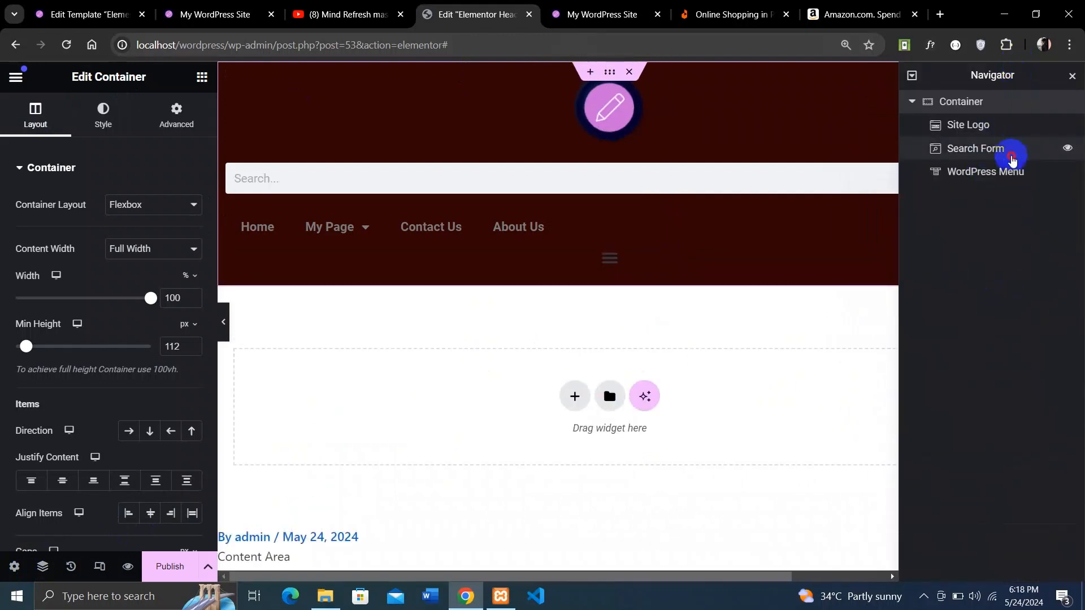
left_click(919, 116)
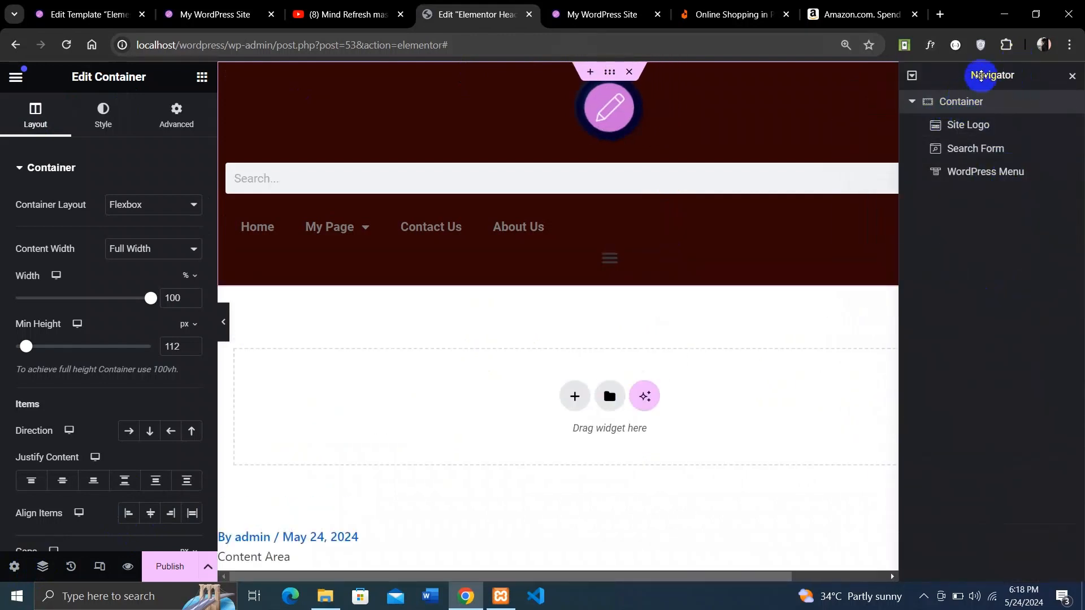
left_click_drag(981, 75, 933, 238)
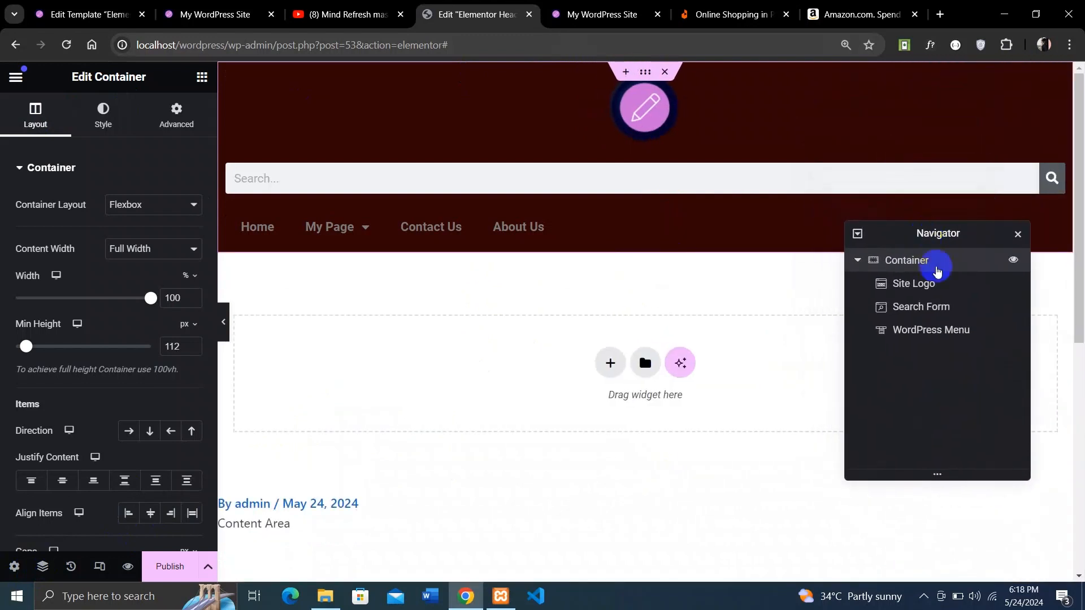
Examine the container's structure in the Navigator, going through its Site Logo, Search Form and WordPress Menu widgets
left_click(857, 264)
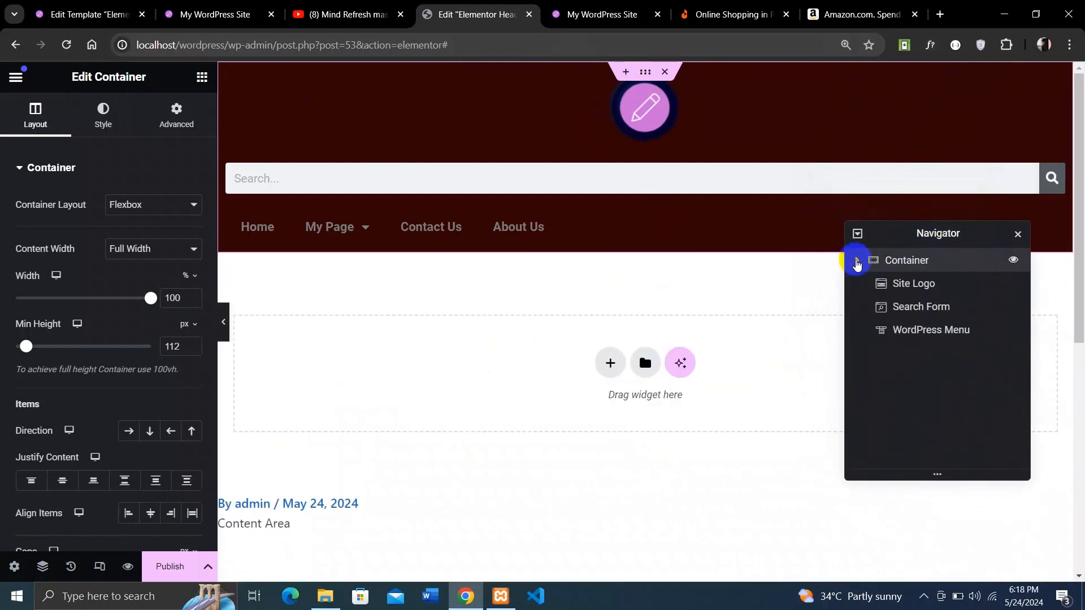
left_click(857, 260)
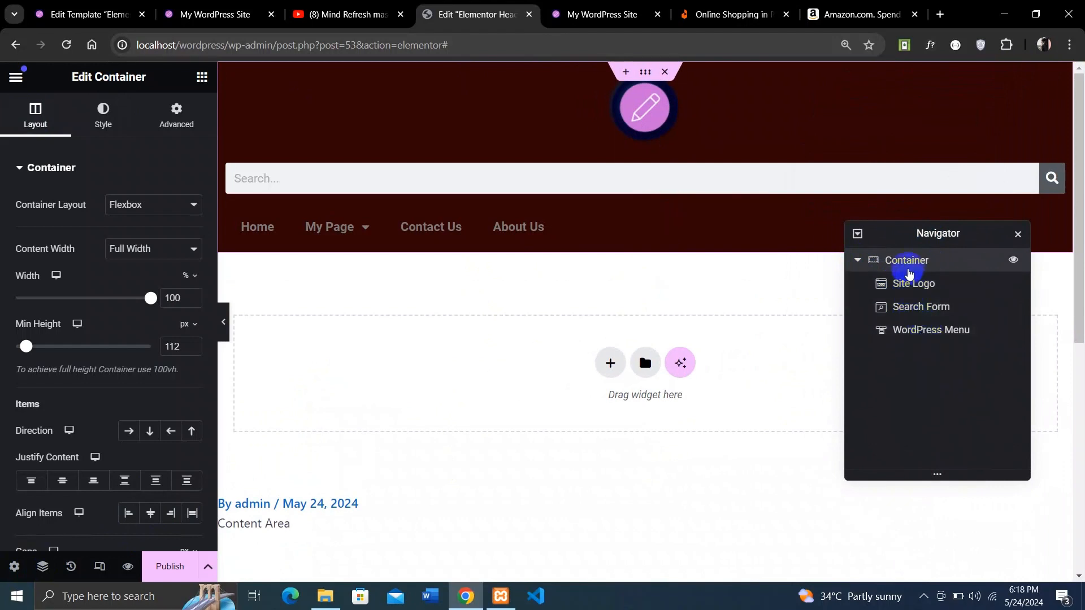
left_click(910, 288)
left_click(905, 306)
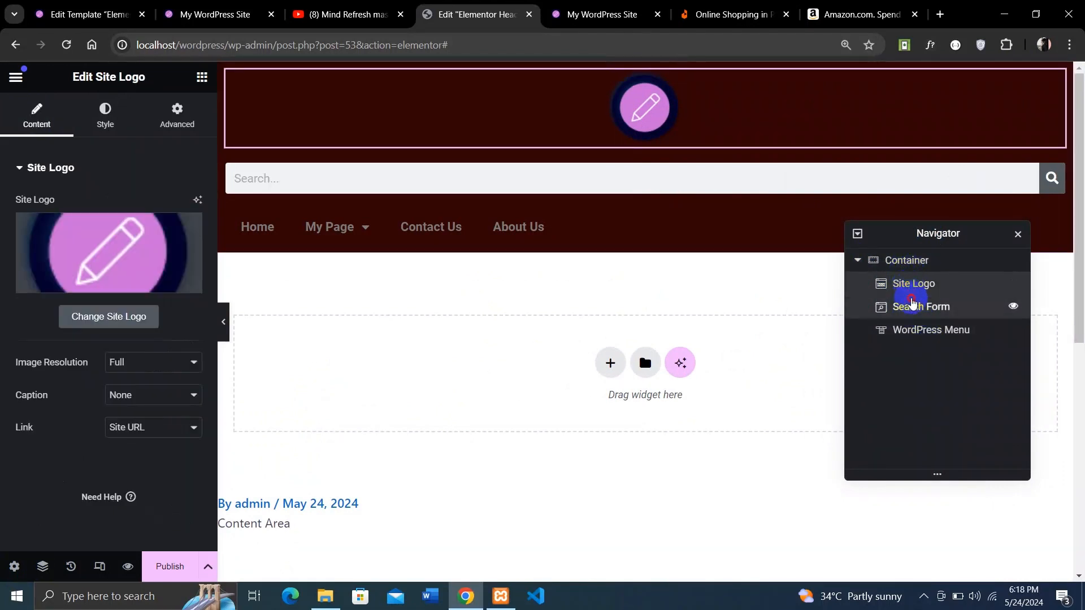
left_click(923, 329)
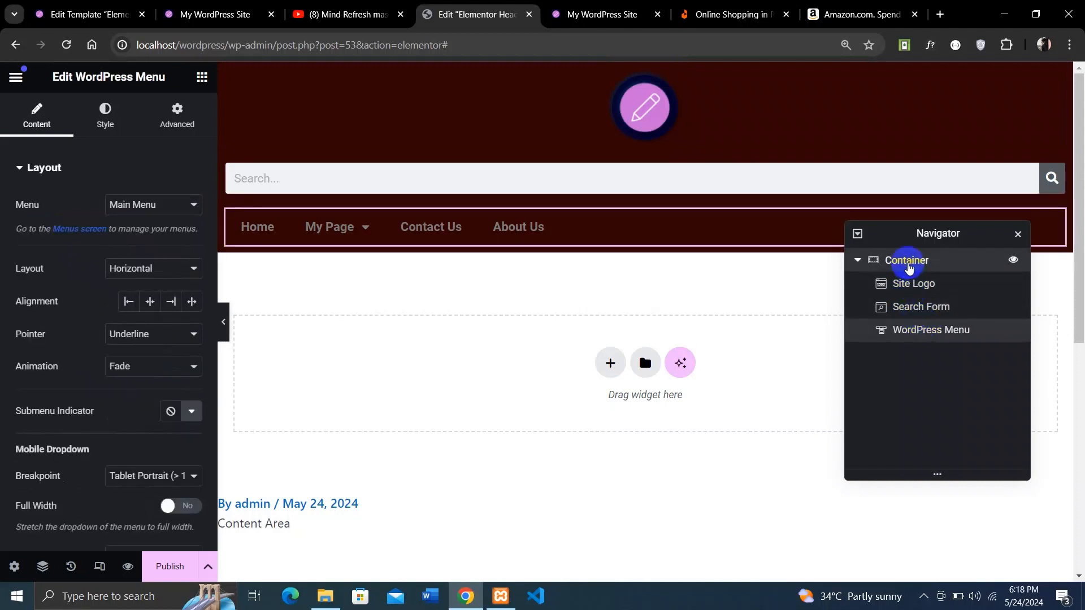
Compare the Direction options for the container's items and settle on Row - horizontal
left_click(908, 263)
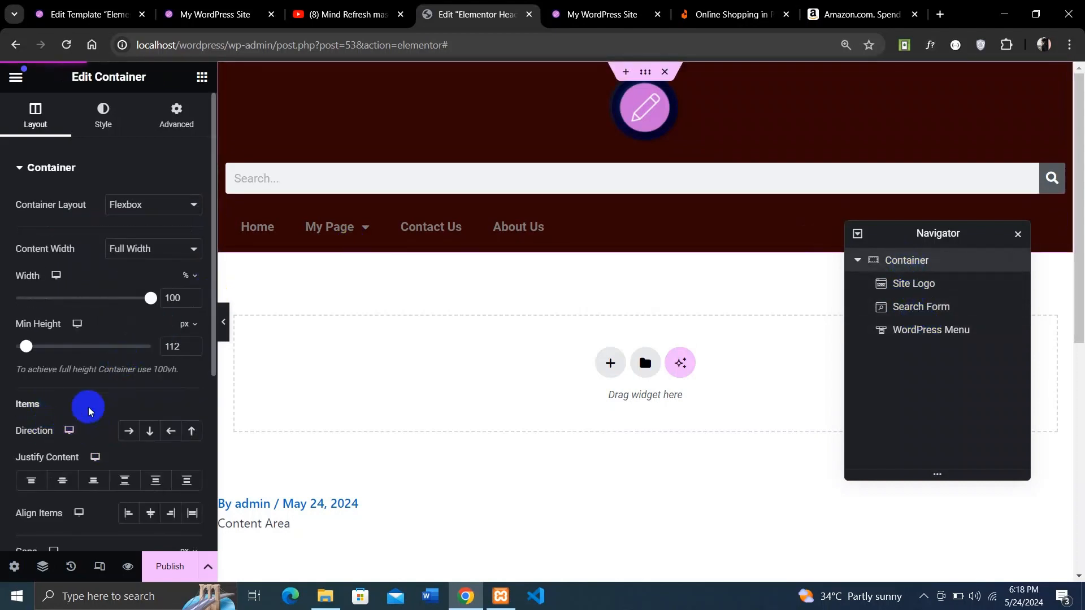
left_click(125, 438)
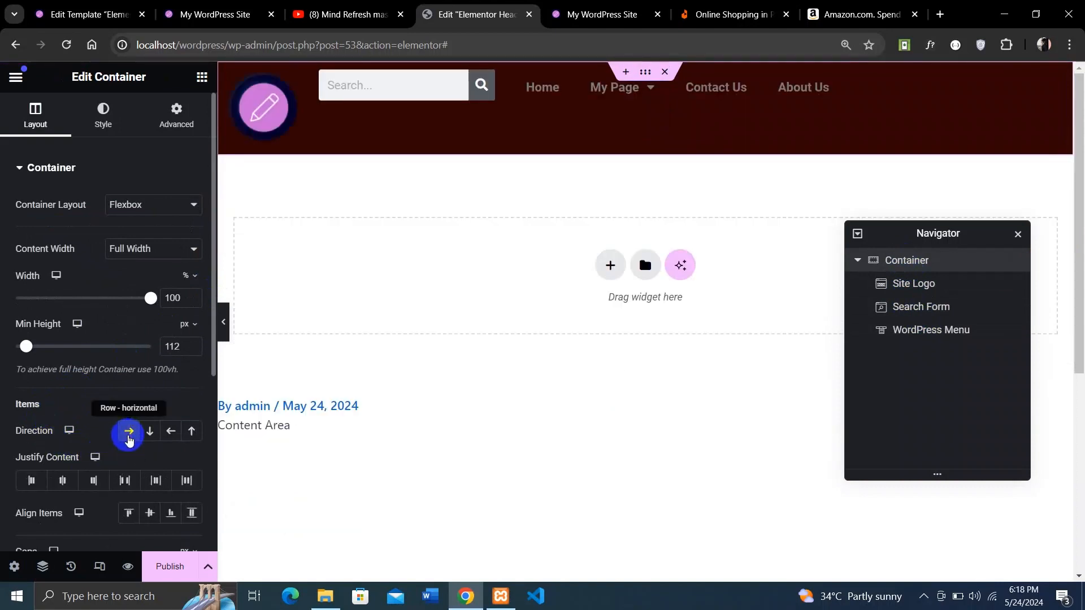
left_click(149, 434)
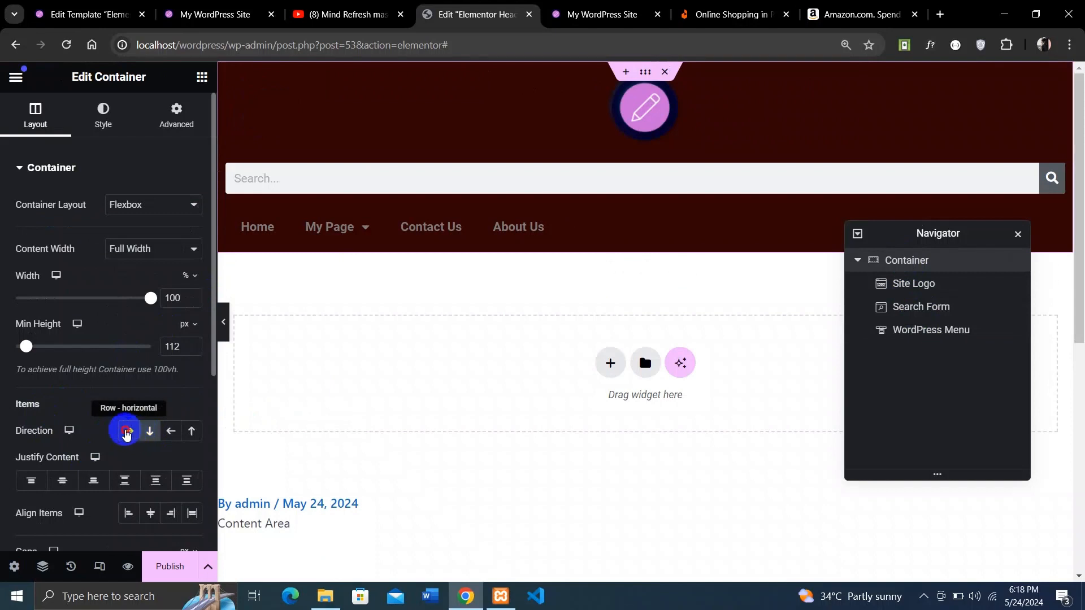
left_click(127, 431)
left_click(174, 431)
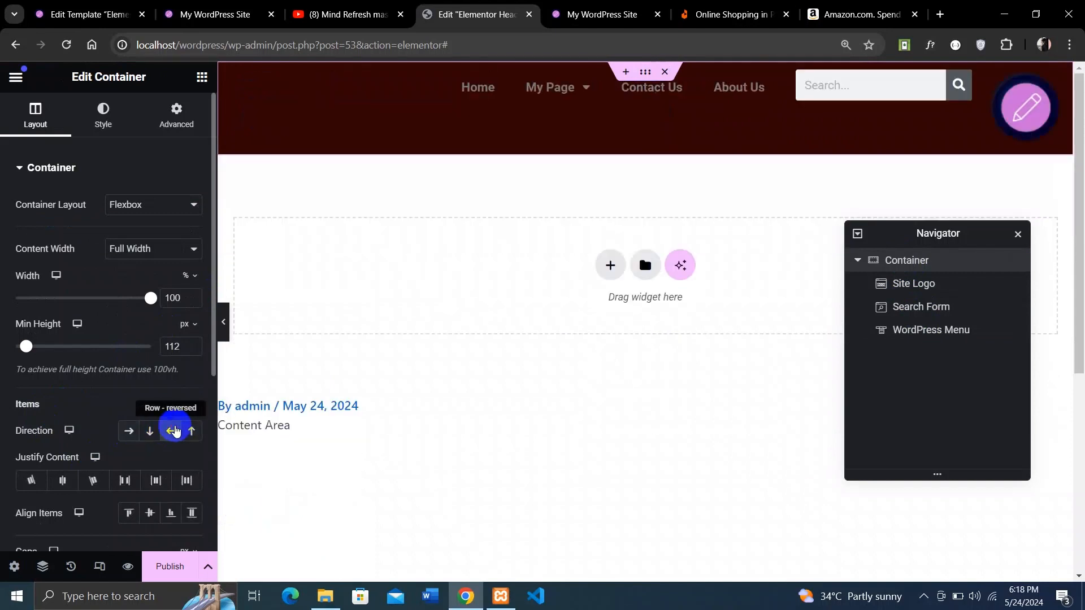
left_click(197, 433)
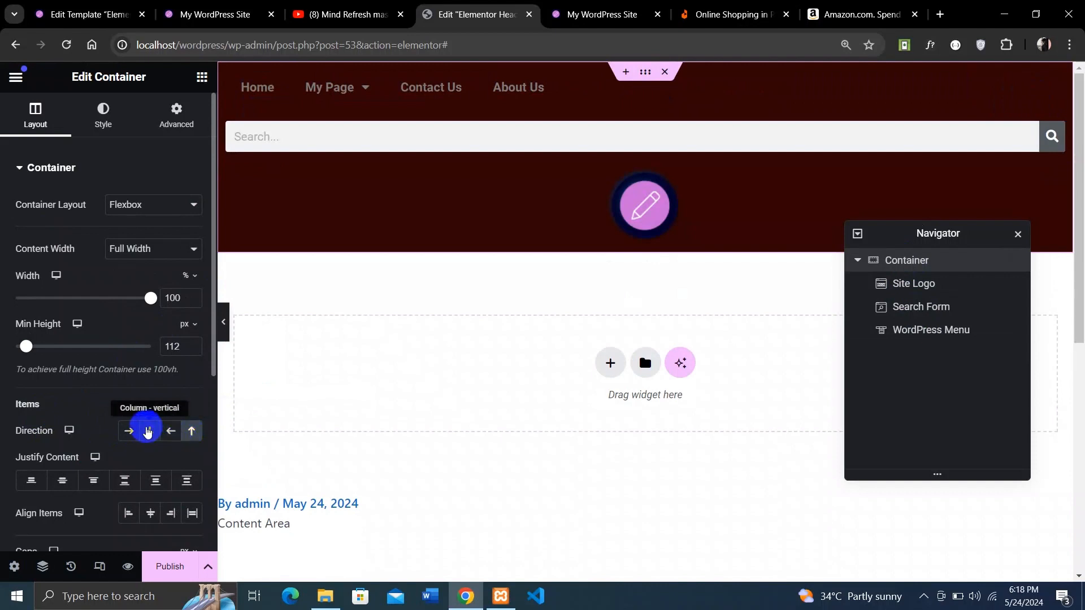
left_click(152, 432)
left_click(191, 432)
left_click(127, 432)
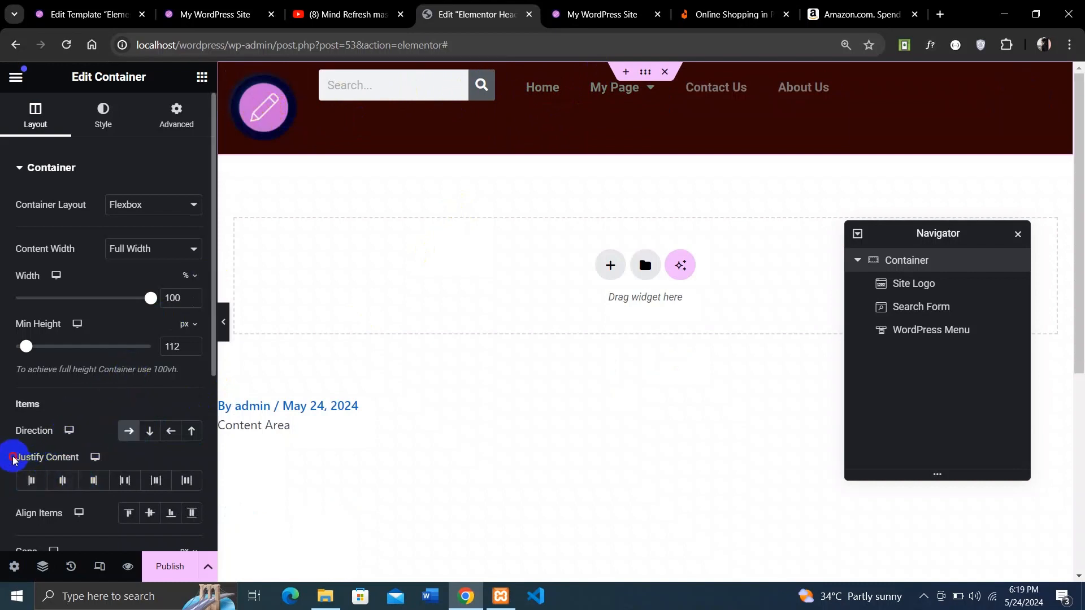
Compare the Start, Center, End and Space Between options of Justify Content for the container and settle on Space Between
left_click_drag(13, 459, 72, 462)
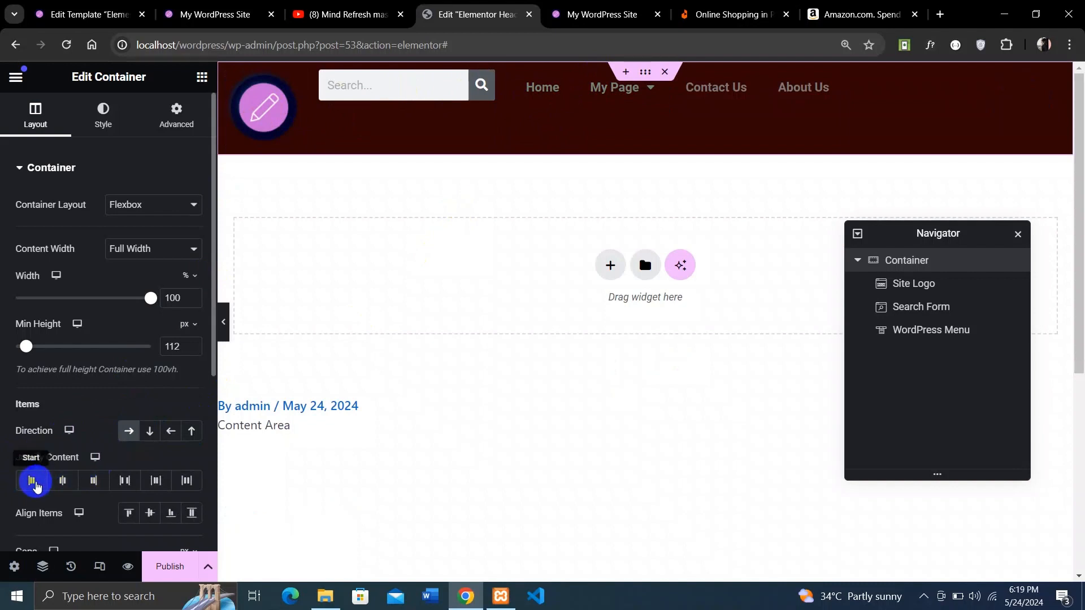
left_click(64, 489)
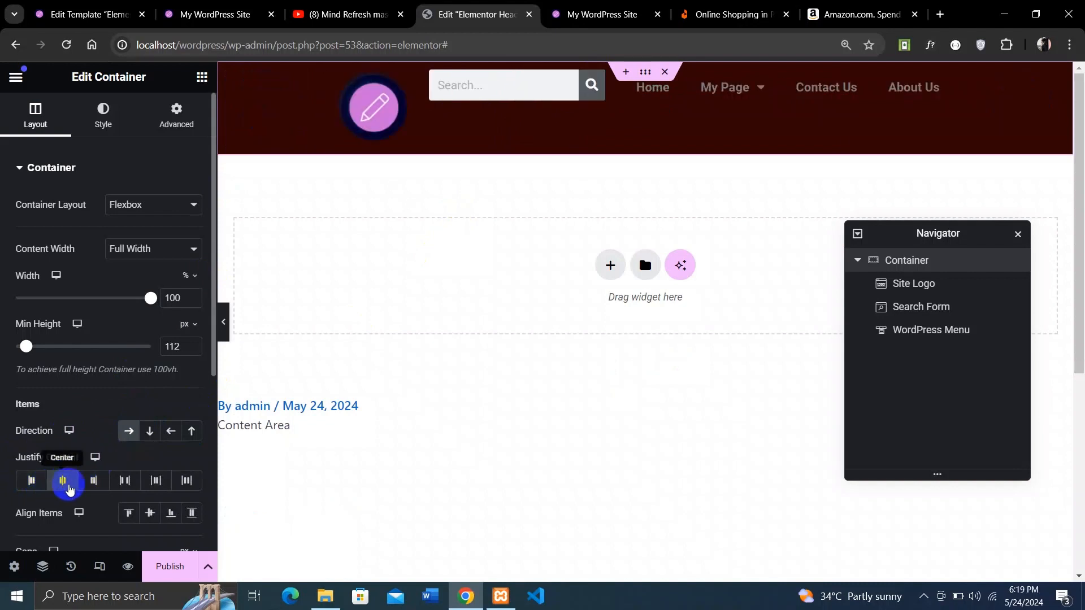
left_click(94, 482)
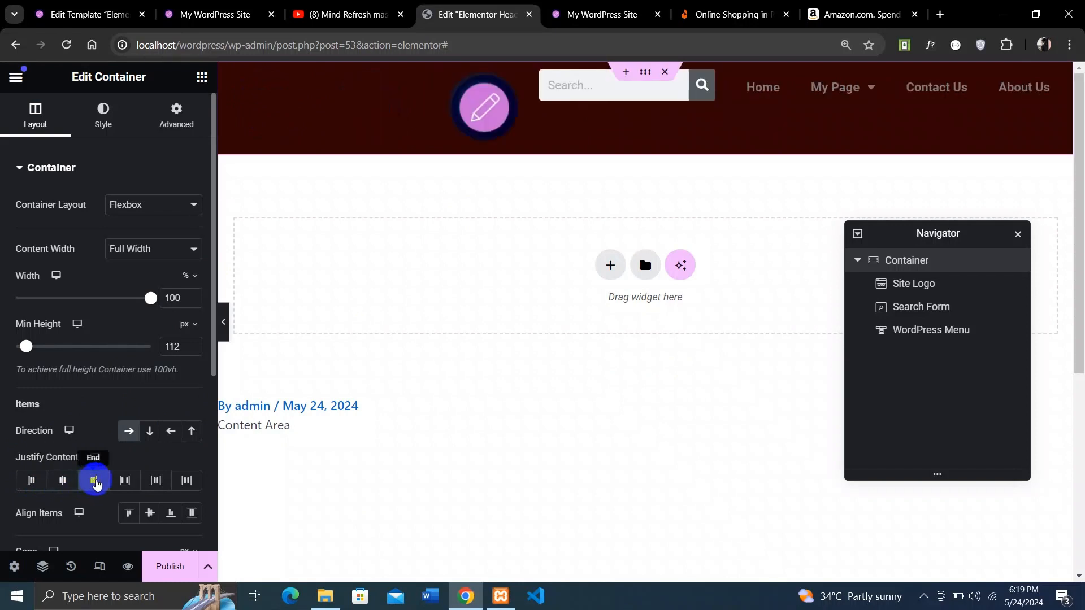
left_click(126, 481)
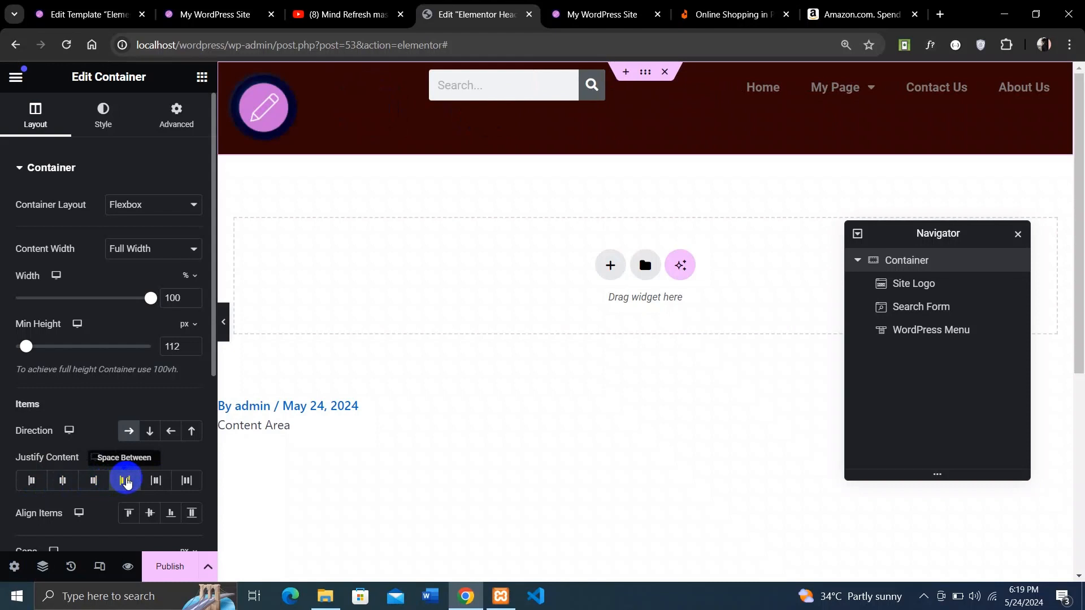
left_click(92, 480)
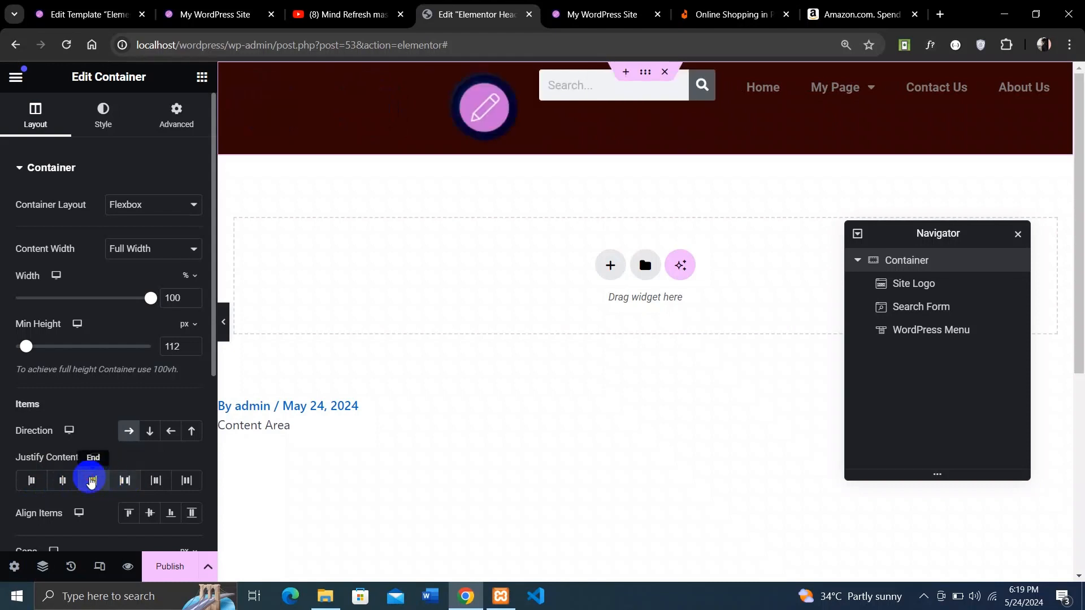
left_click(36, 480)
left_click(32, 481)
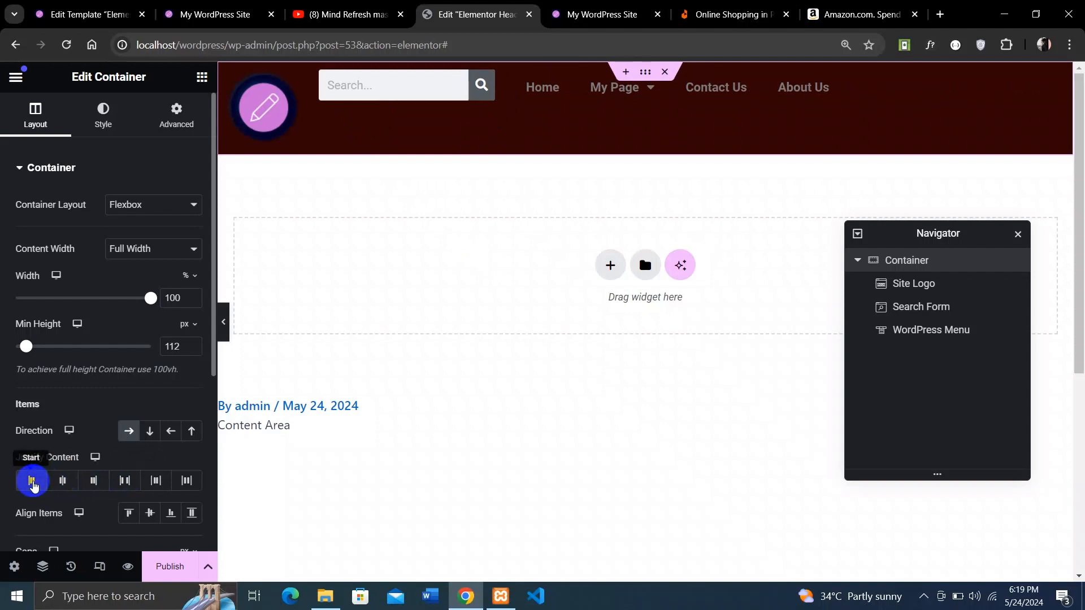
left_click(63, 479)
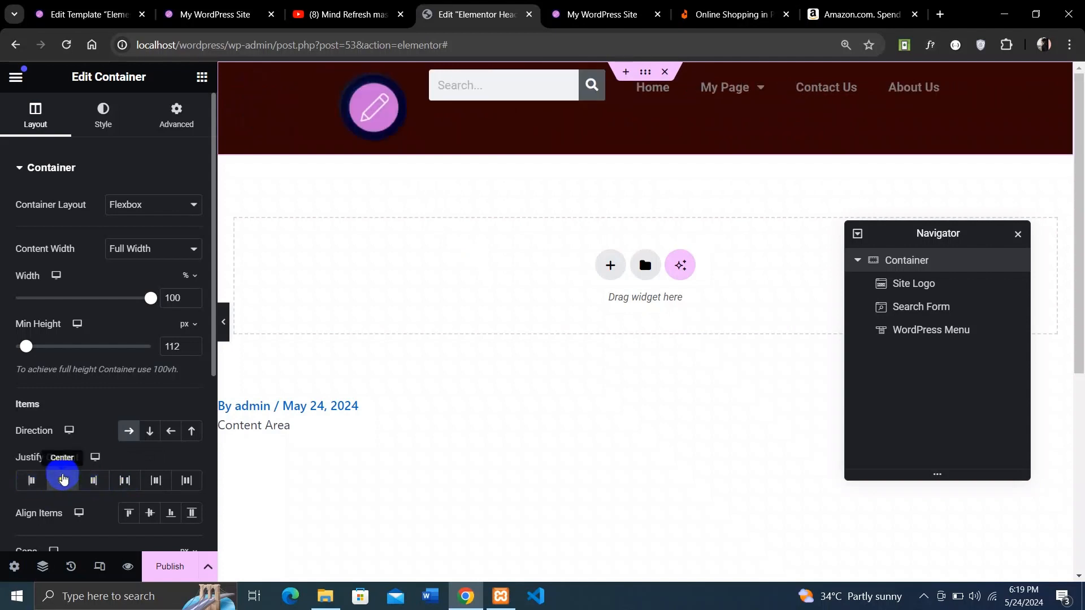
left_click(88, 485)
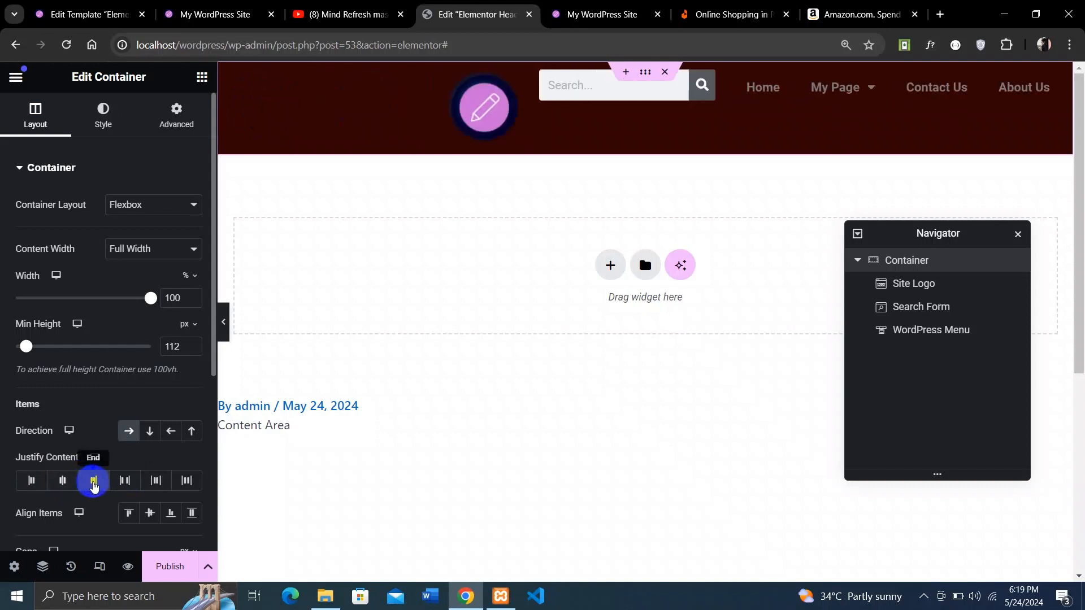
left_click(127, 481)
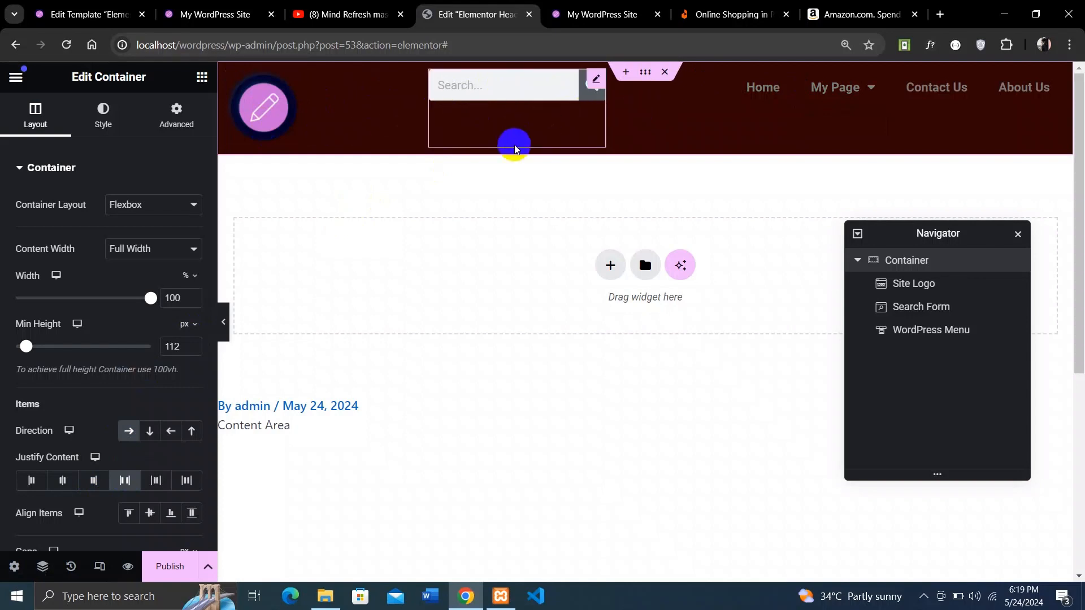
scroll(170, 419, "down", 3)
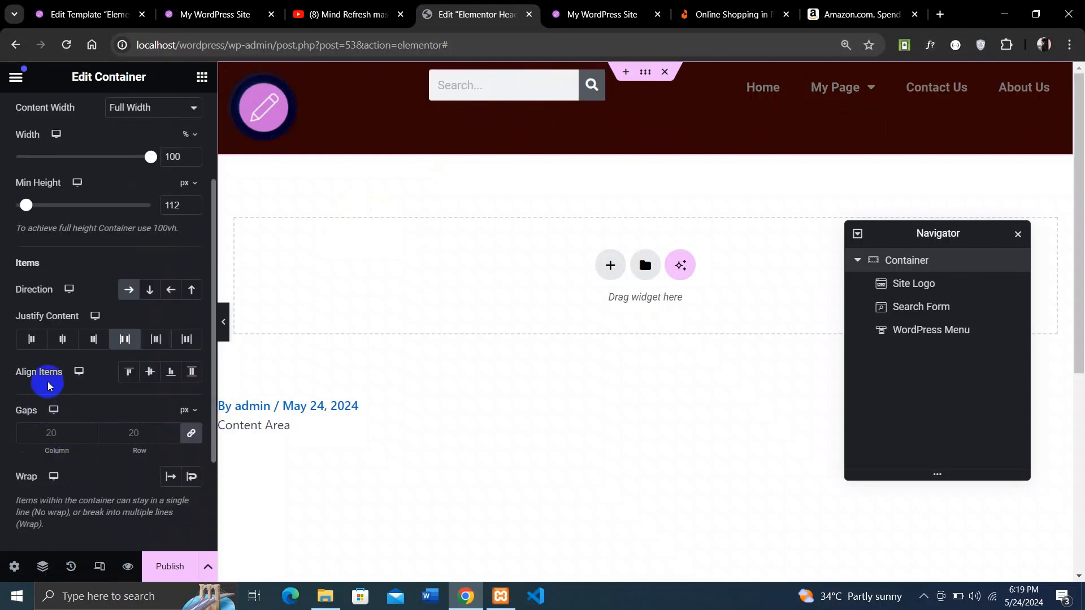
Compare the Start, Center, End and Stretch options of Align Items for the container and settle on Center
left_click(98, 396)
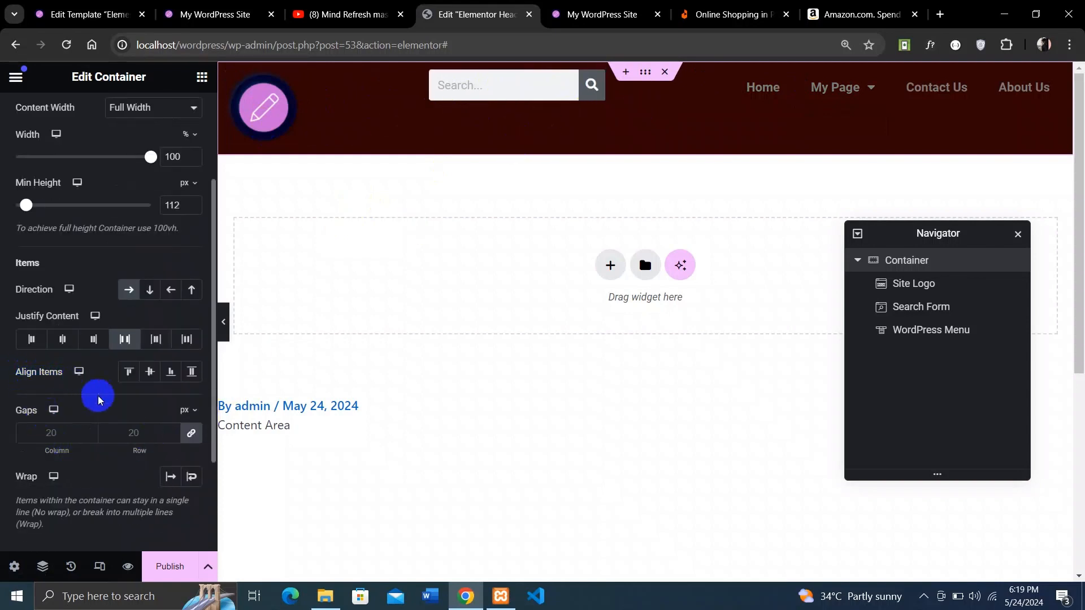
left_click(136, 376)
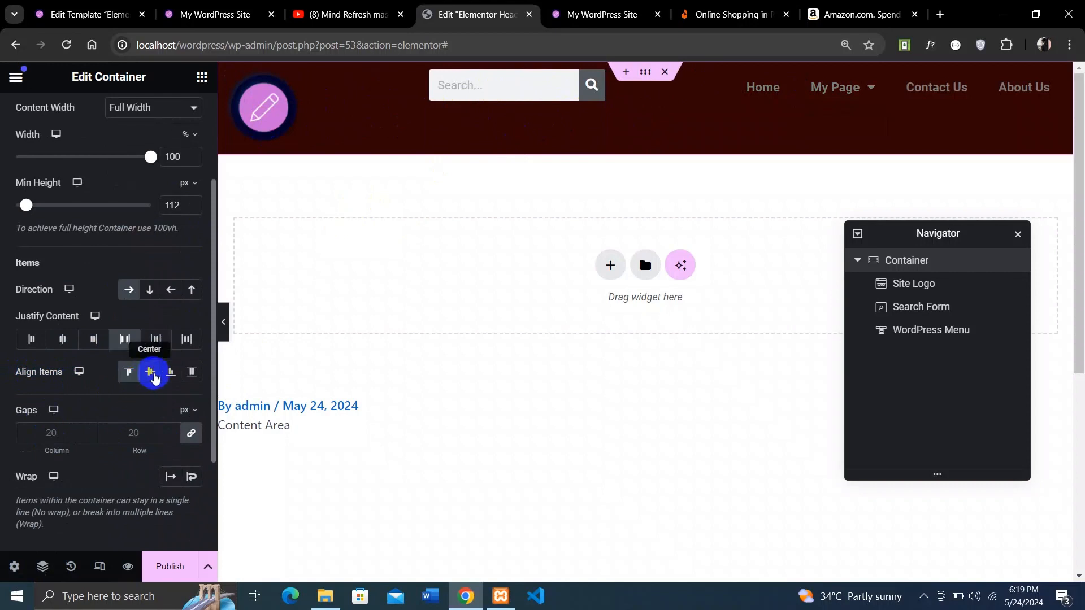
left_click(151, 378)
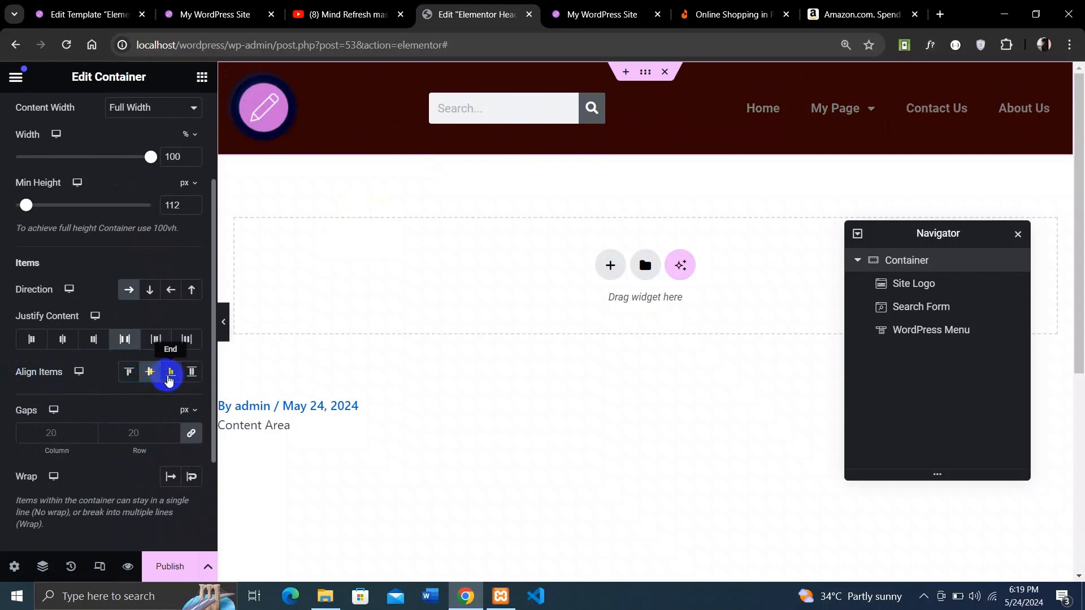
left_click(169, 373)
left_click(191, 374)
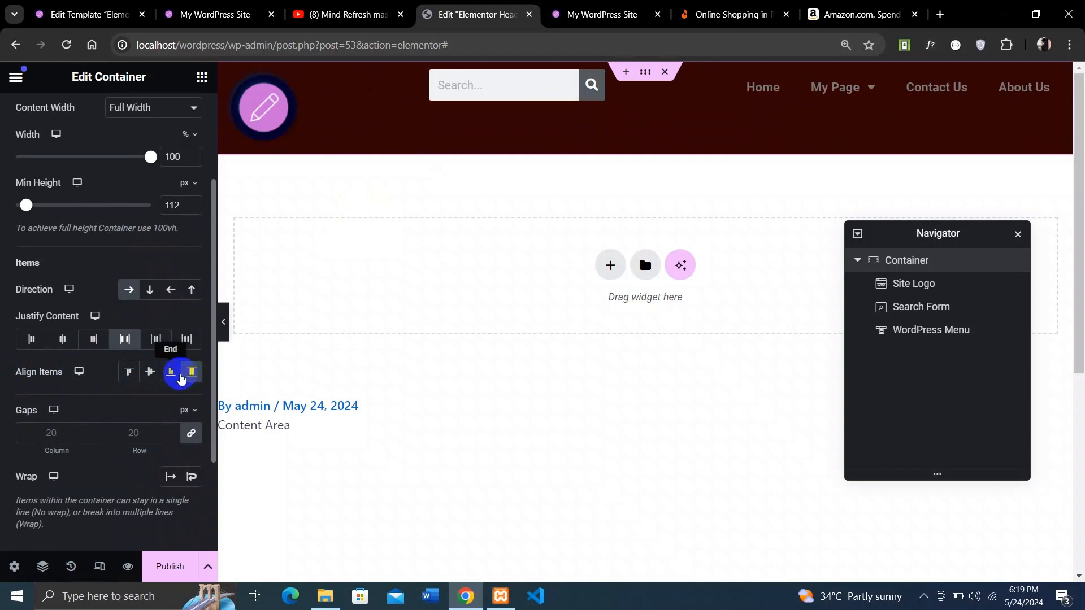
left_click(171, 374)
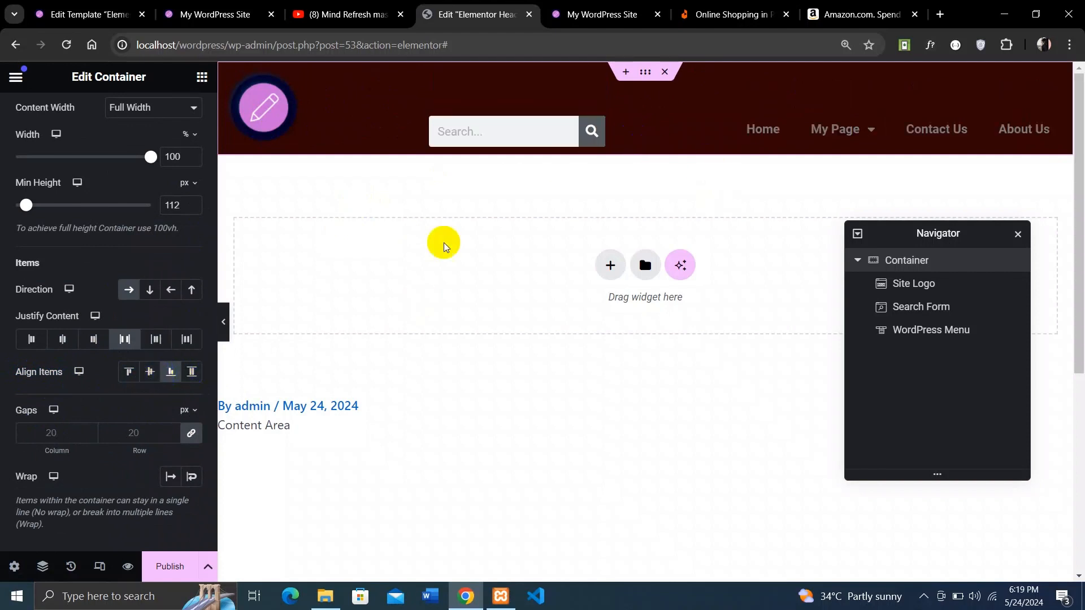
left_click(149, 372)
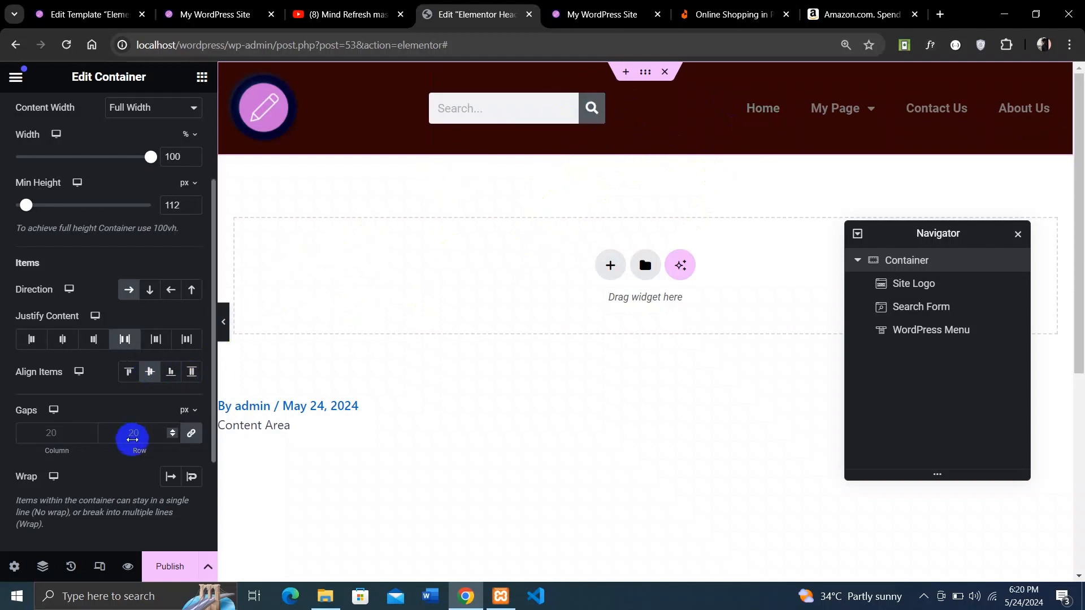
Start publishing the header template and add a display condition that includes the Entire Site
left_click(165, 567)
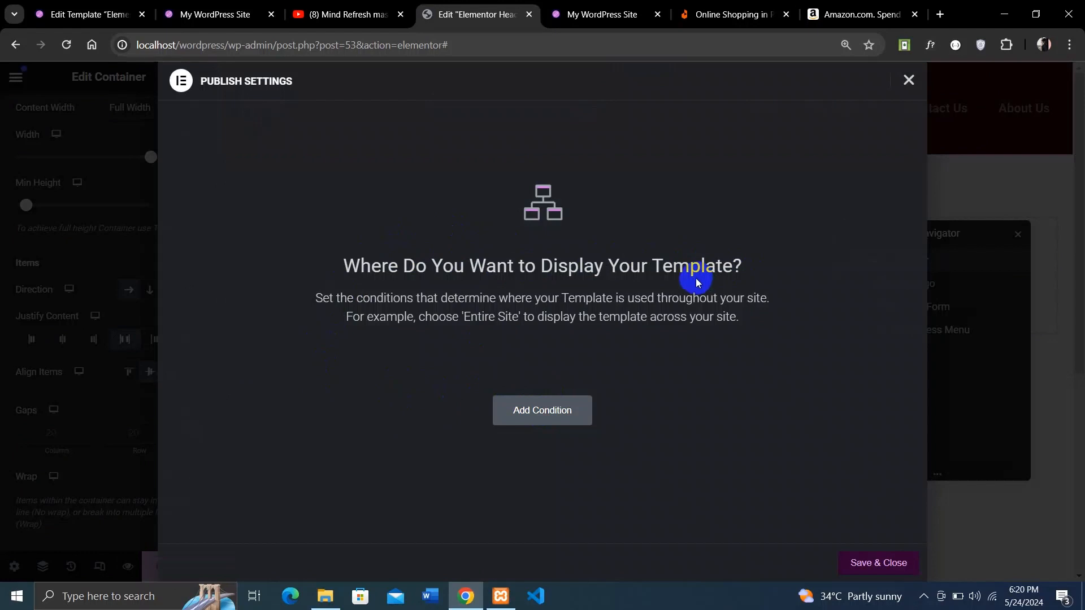
left_click(554, 418)
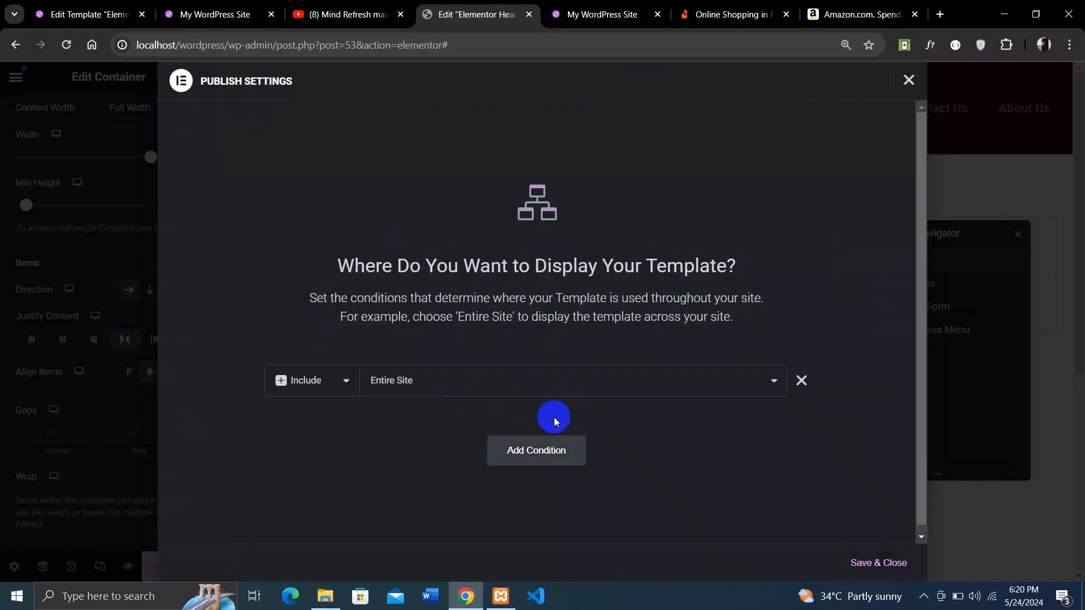
left_click(306, 388)
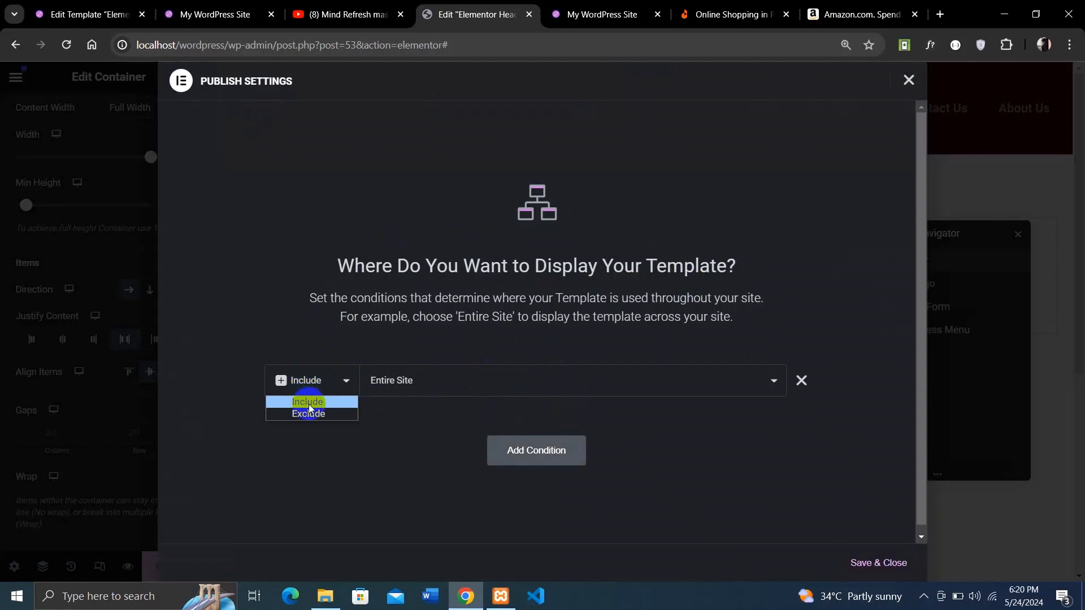
left_click(438, 375)
left_click(429, 415)
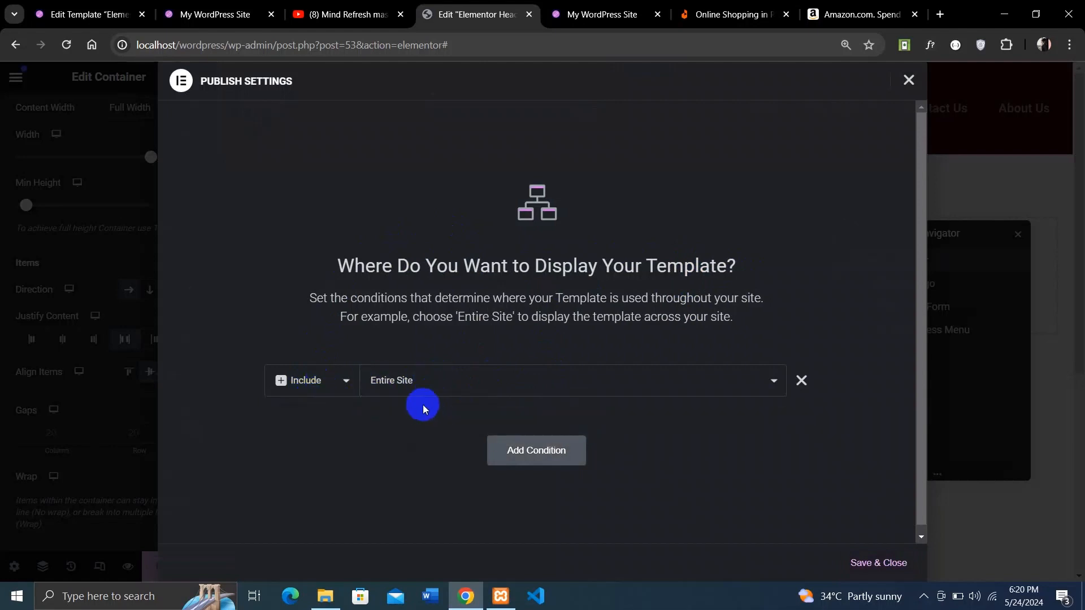
Try the Archives and Singular display conditions, look through the Singular sub-options, and return the condition to Entire Site
left_click(420, 382)
left_click(418, 427)
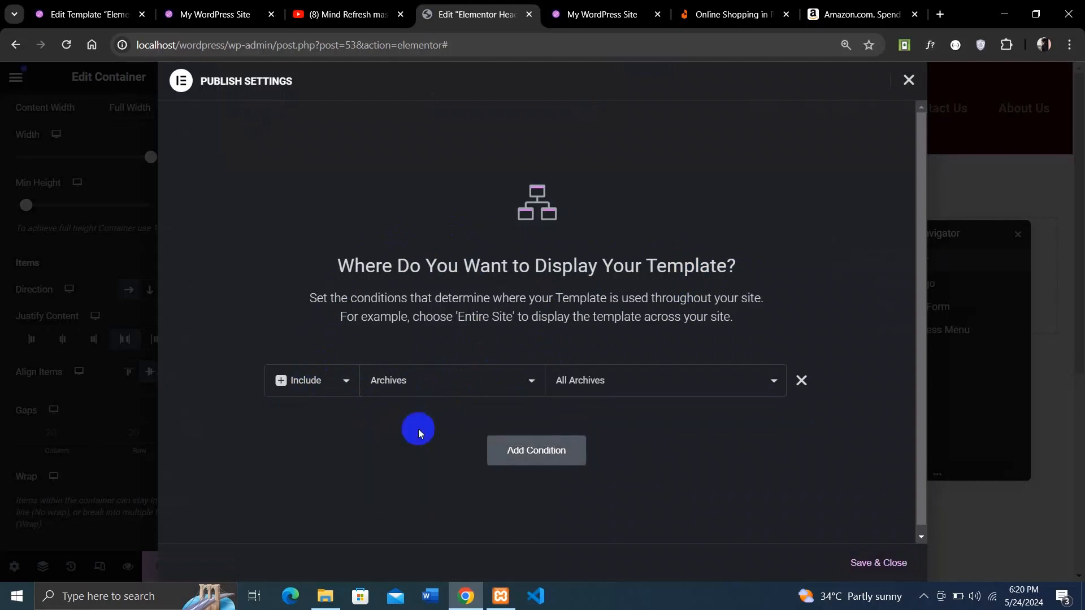
left_click(427, 389)
left_click(428, 439)
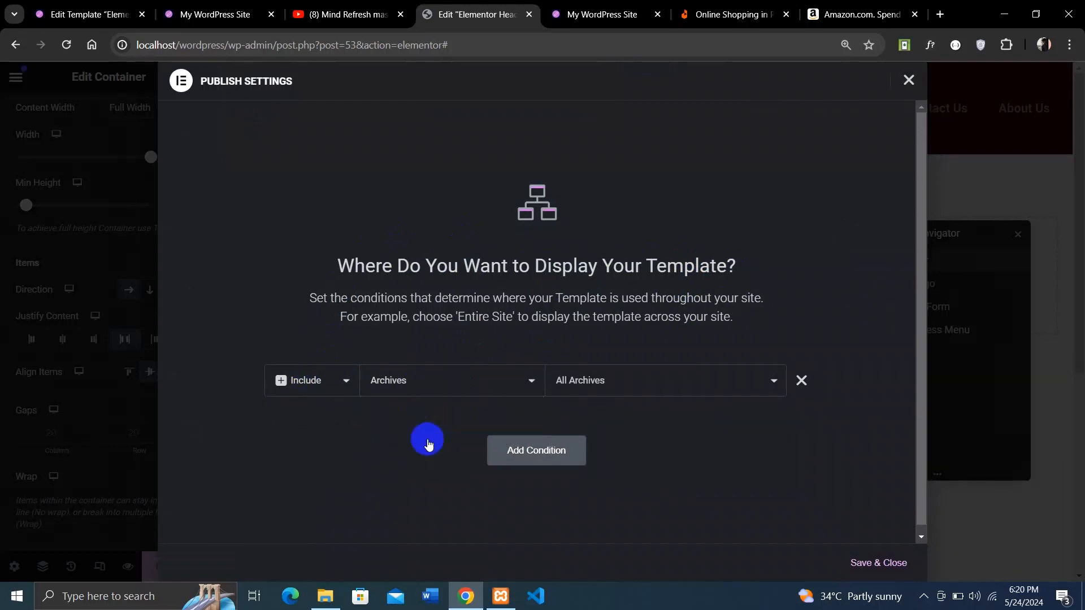
left_click(565, 381)
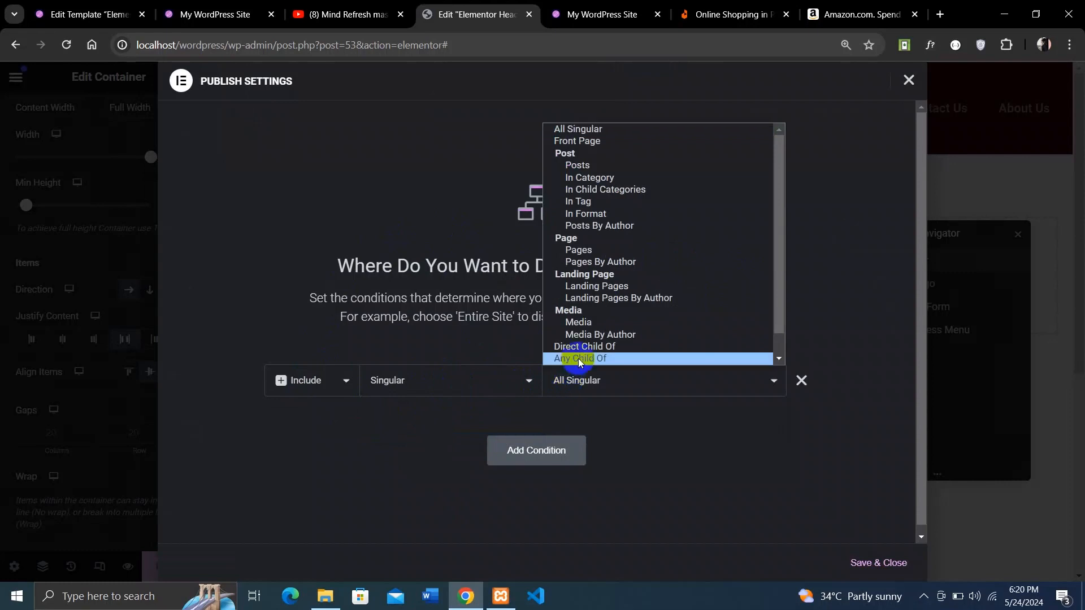
left_click(527, 382)
left_click(463, 414)
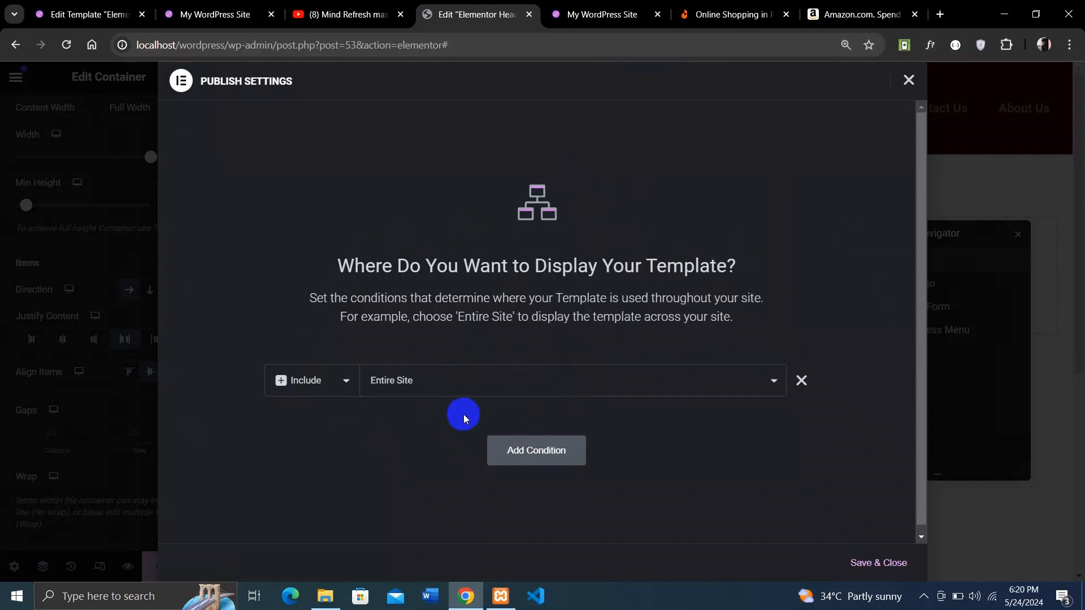
Keep the display condition as Include, Entire Site and save it to publish the header template
left_click(329, 388)
left_click(318, 402)
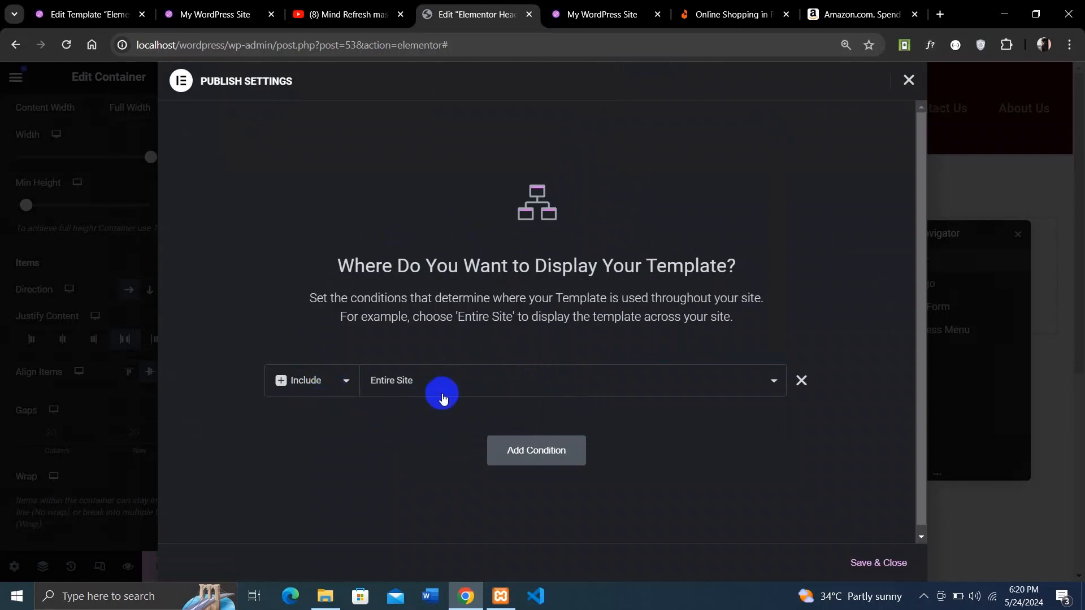
left_click(455, 394)
left_click(462, 413)
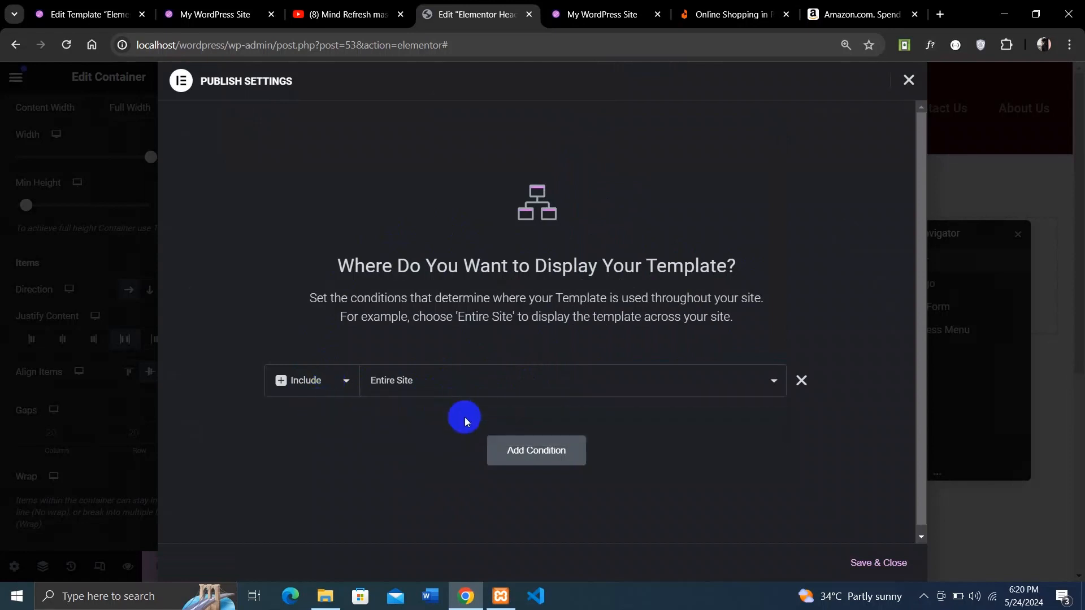
left_click(874, 565)
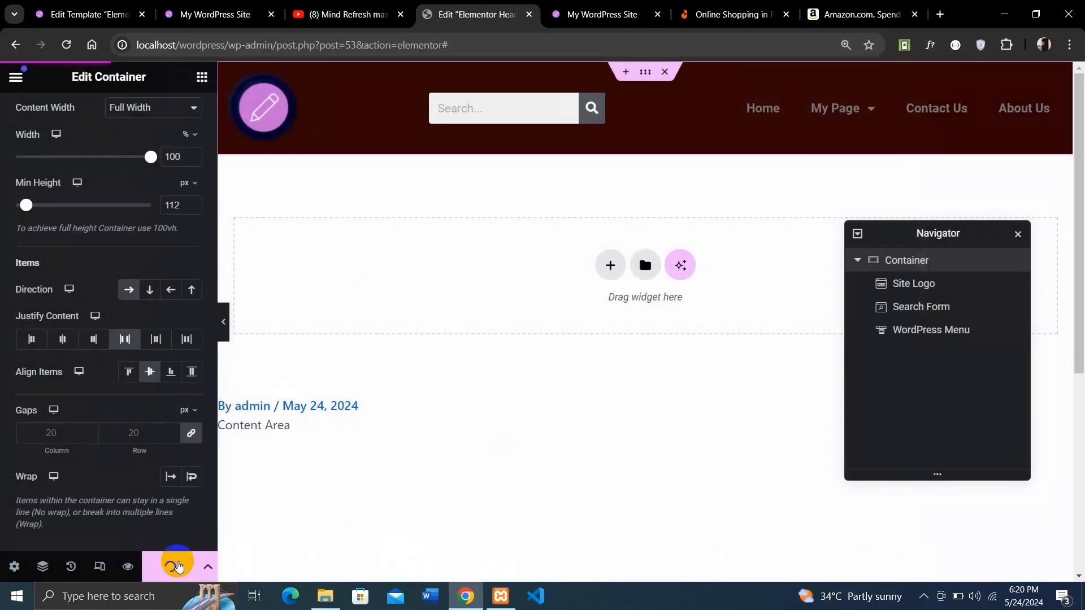
Check the published header on the live site, trying its search field and the My Page submenu
left_click(602, 14)
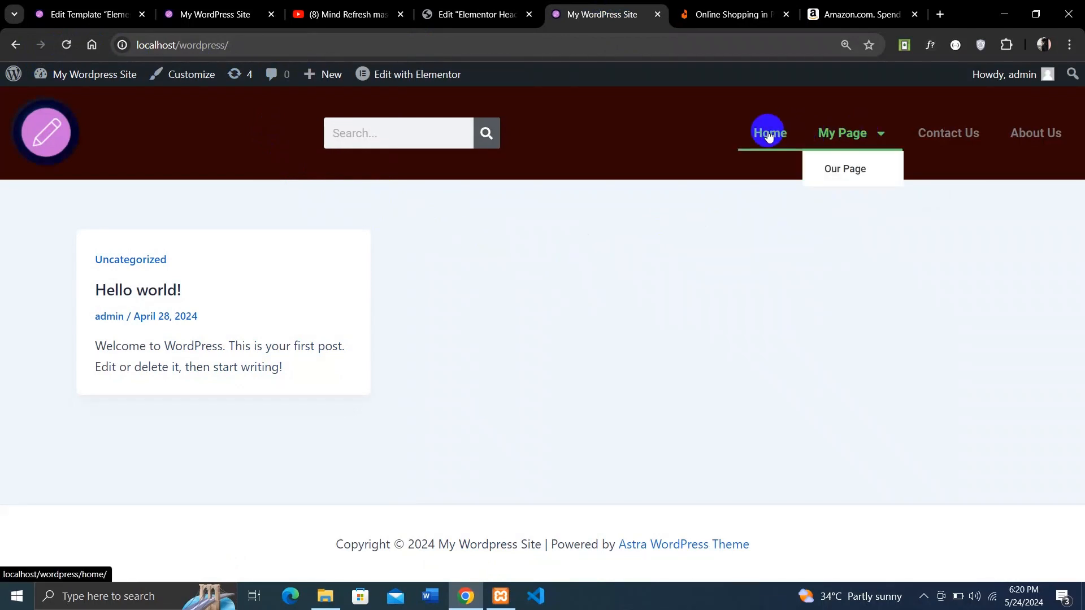
mouse_move(854, 139)
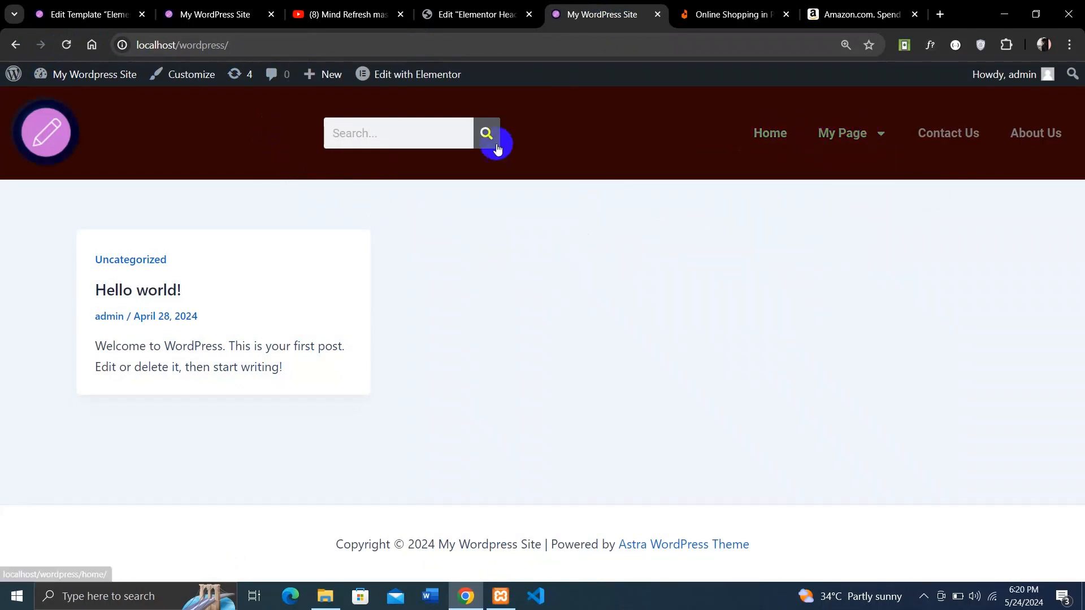
left_click(445, 135)
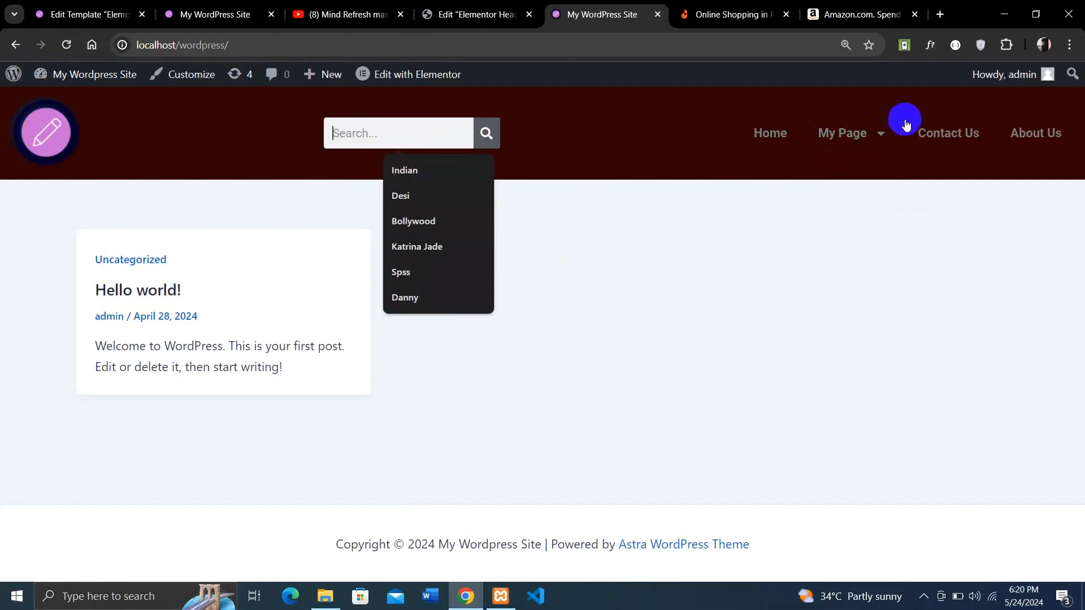
mouse_move(851, 132)
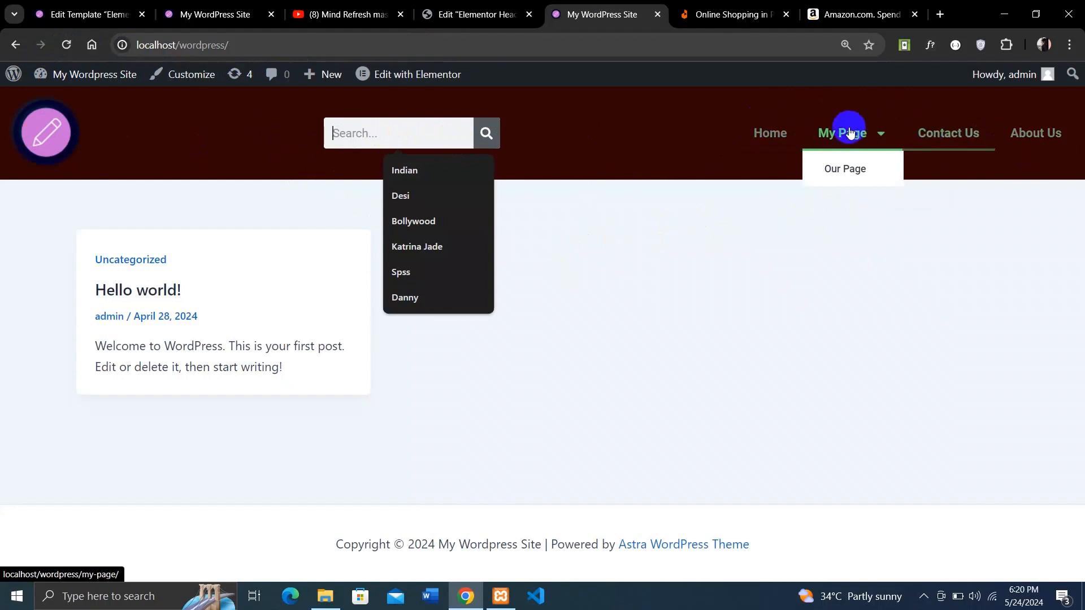
left_click(860, 252)
mouse_move(824, 136)
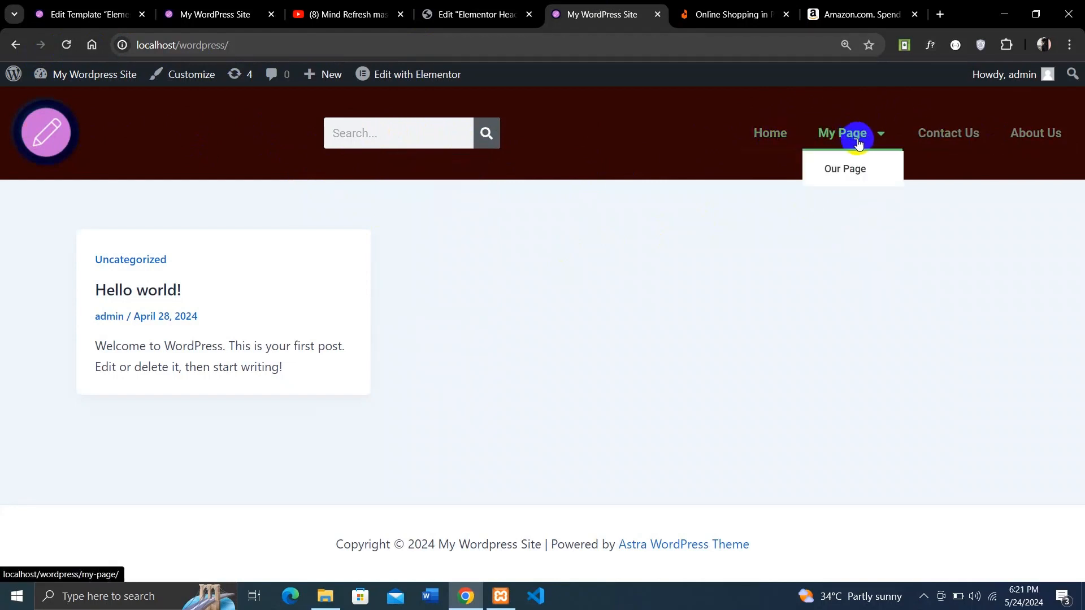
Return to the header template editor, compare the WordPress Menu's Vertical and Dropdown layouts, and settle on Horizontal
left_click(464, 5)
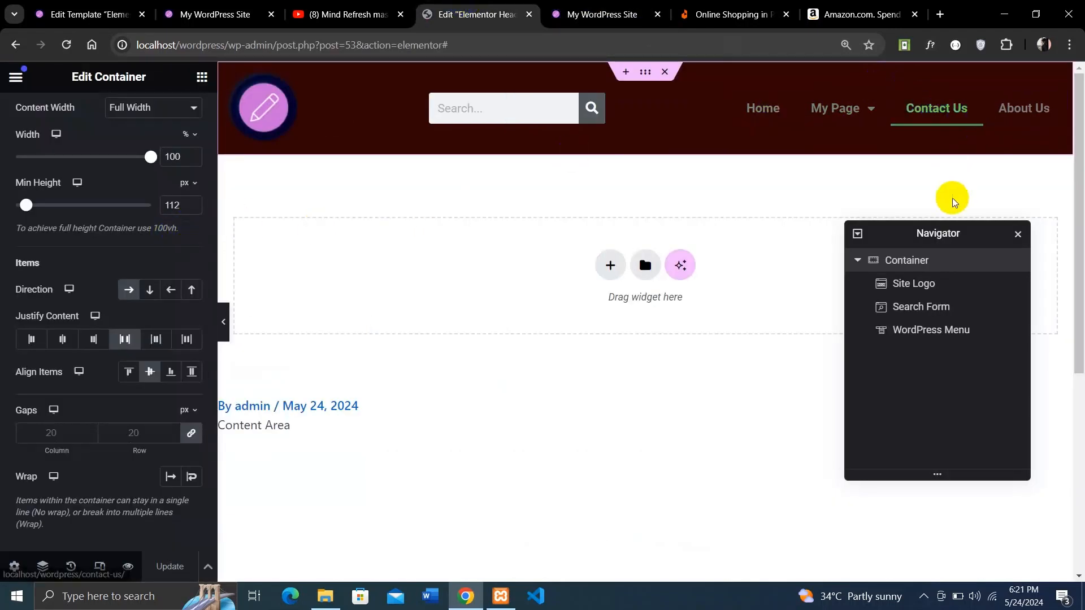
left_click(948, 331)
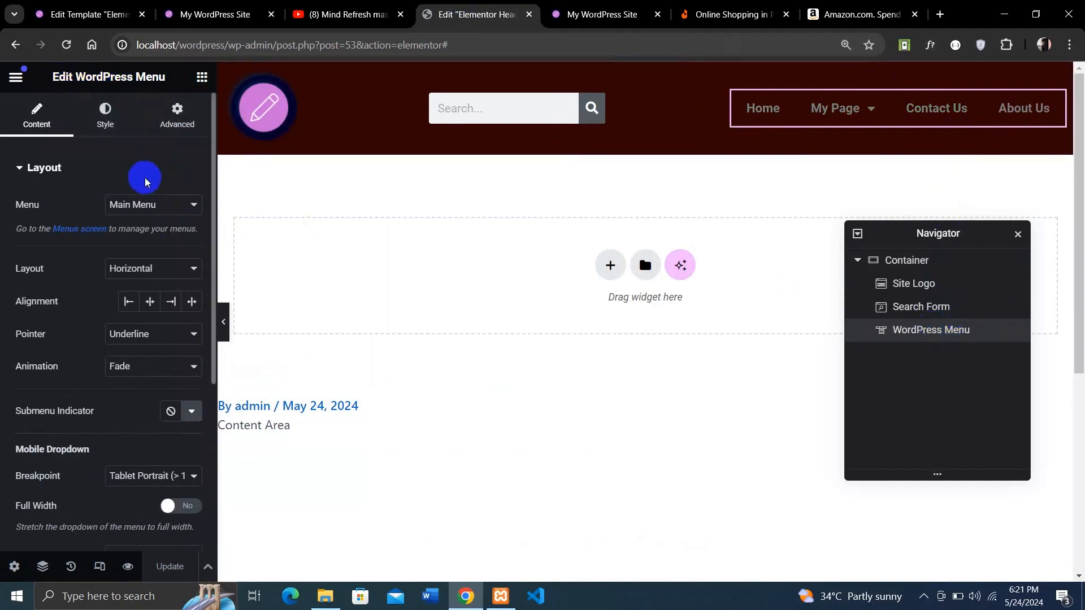
left_click(168, 273)
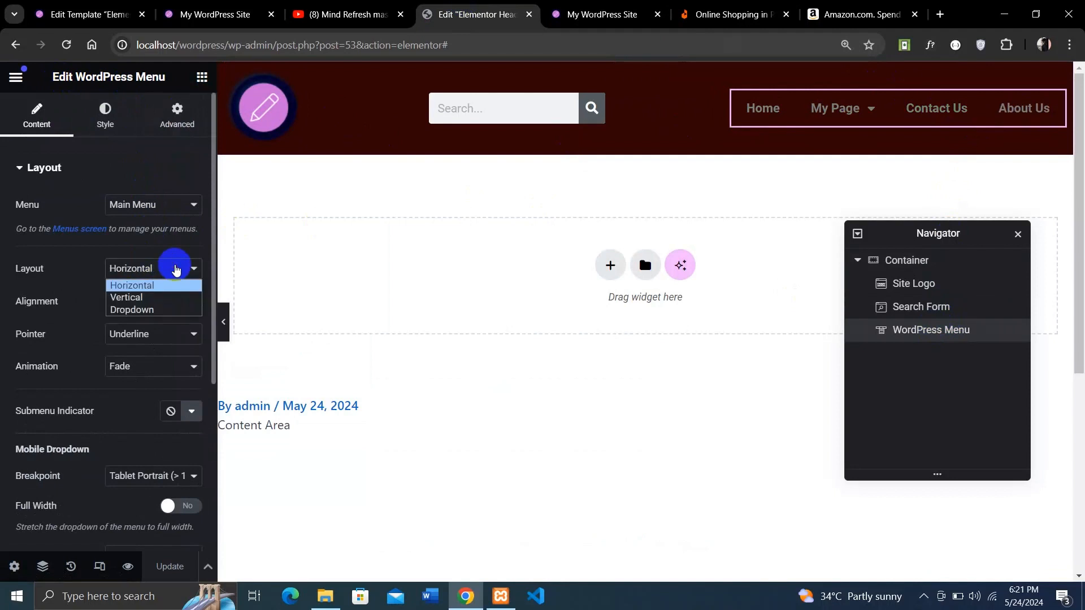
left_click(169, 297)
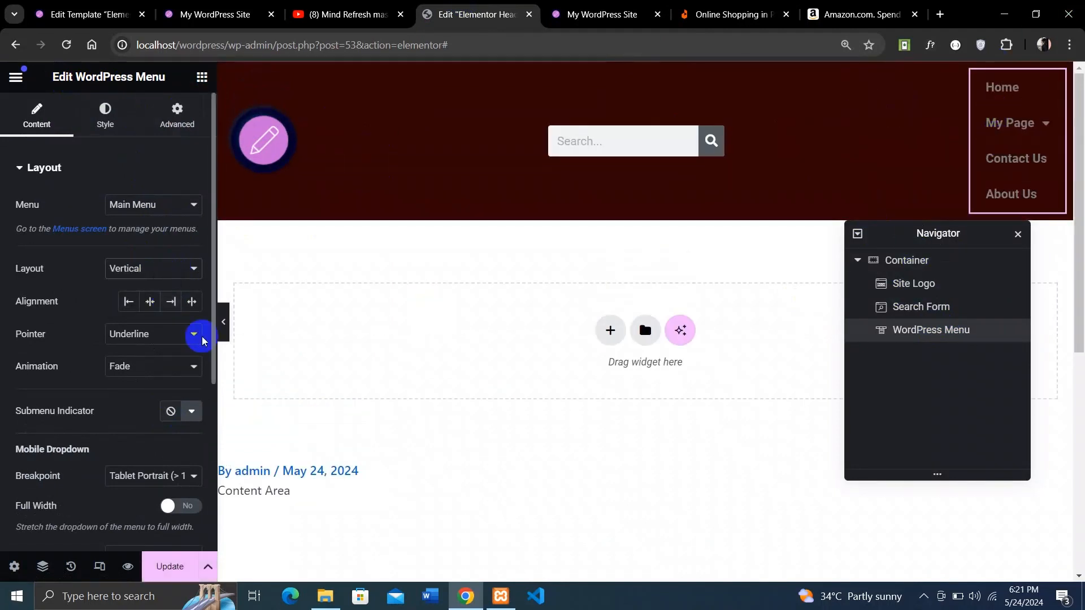
left_click(168, 270)
left_click(168, 311)
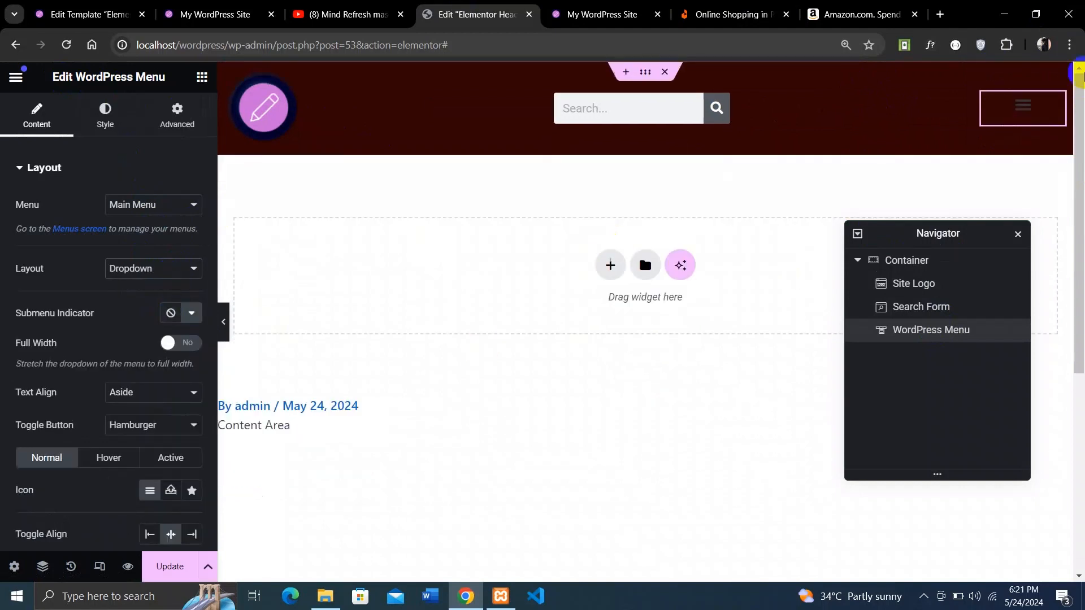
left_click(1021, 97)
left_click(1026, 103)
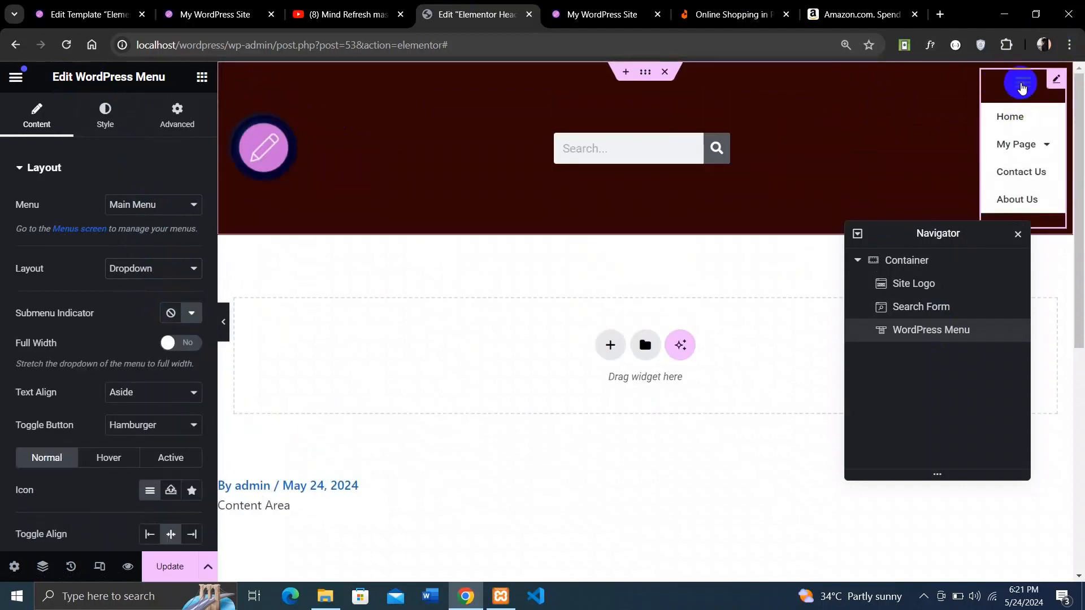
left_click(191, 270)
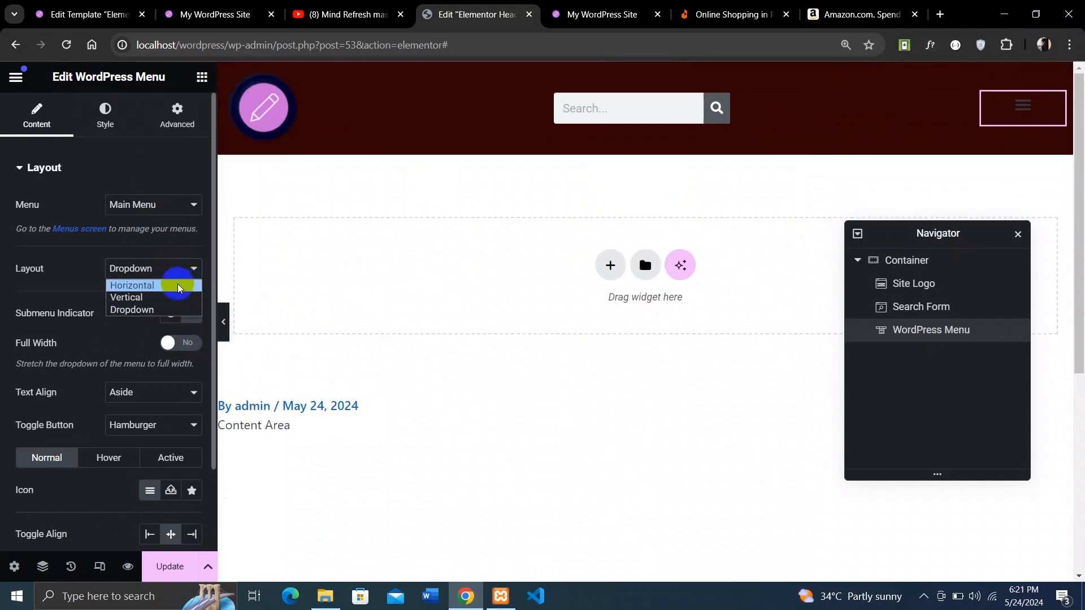
left_click(177, 285)
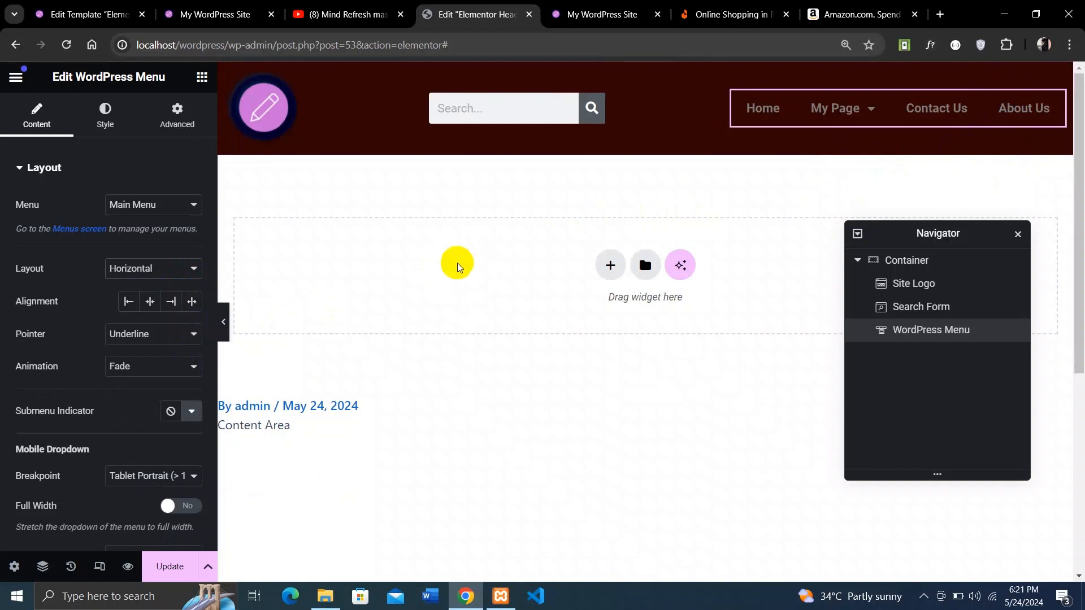
Set the menu's alignment to Center, and try the None pointer style before settling on Underline
left_click(140, 304)
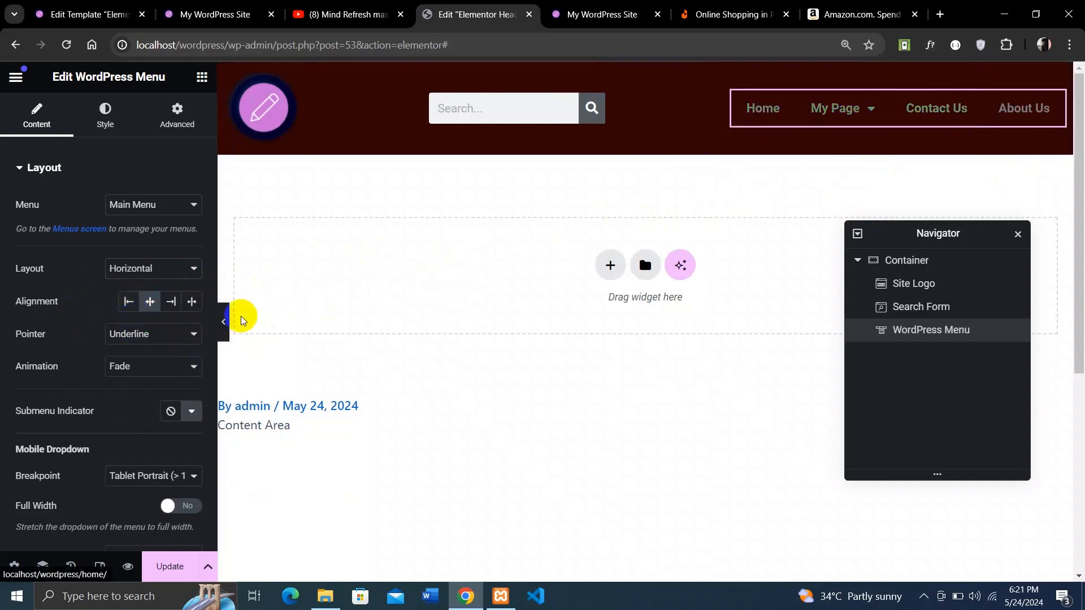
left_click(186, 335)
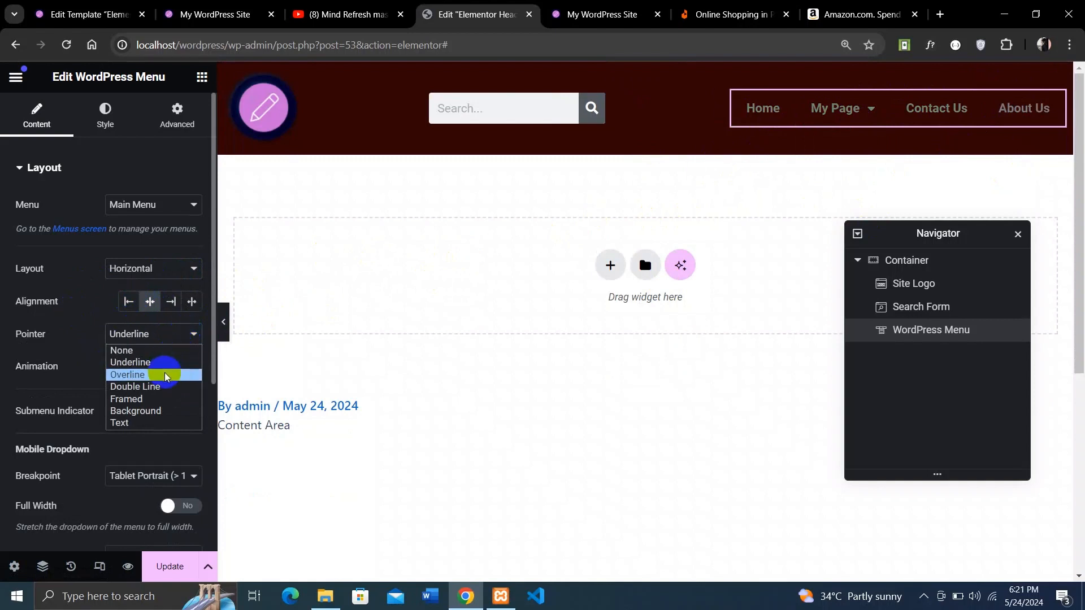
left_click(159, 352)
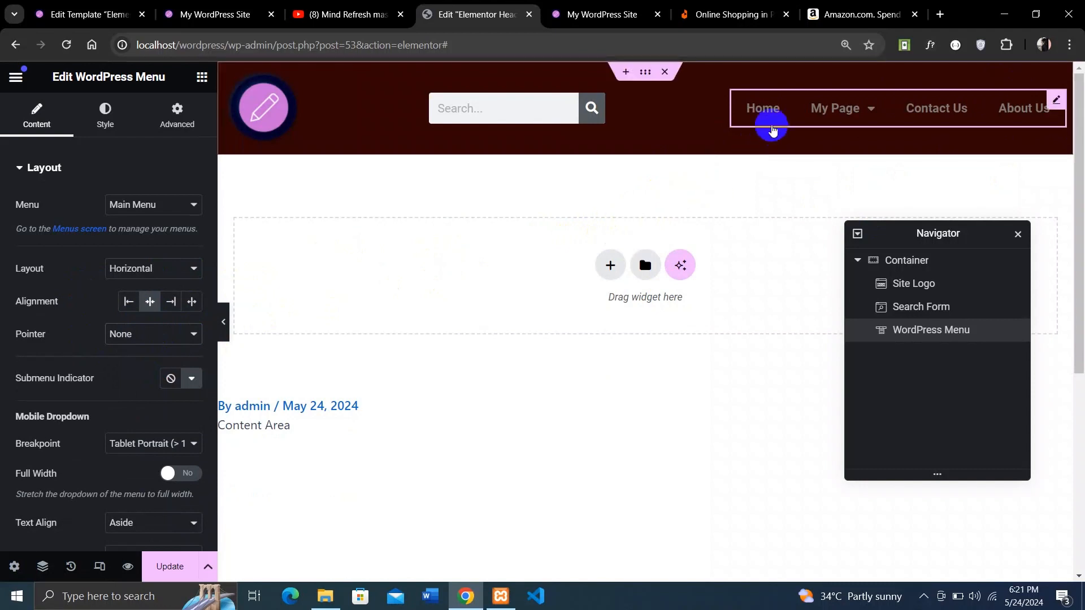
left_click(168, 336)
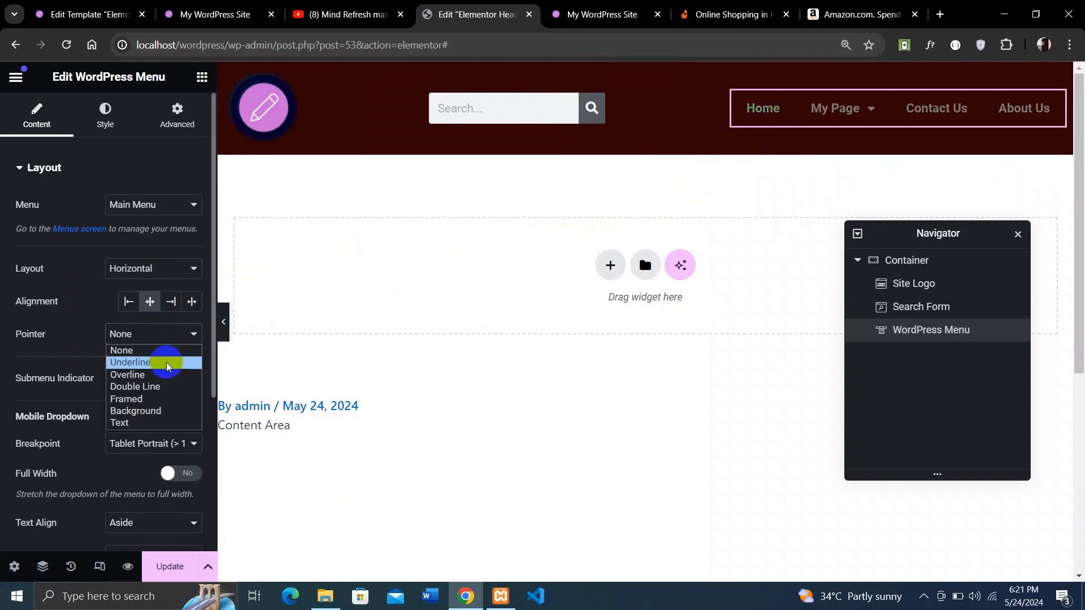
left_click(164, 359)
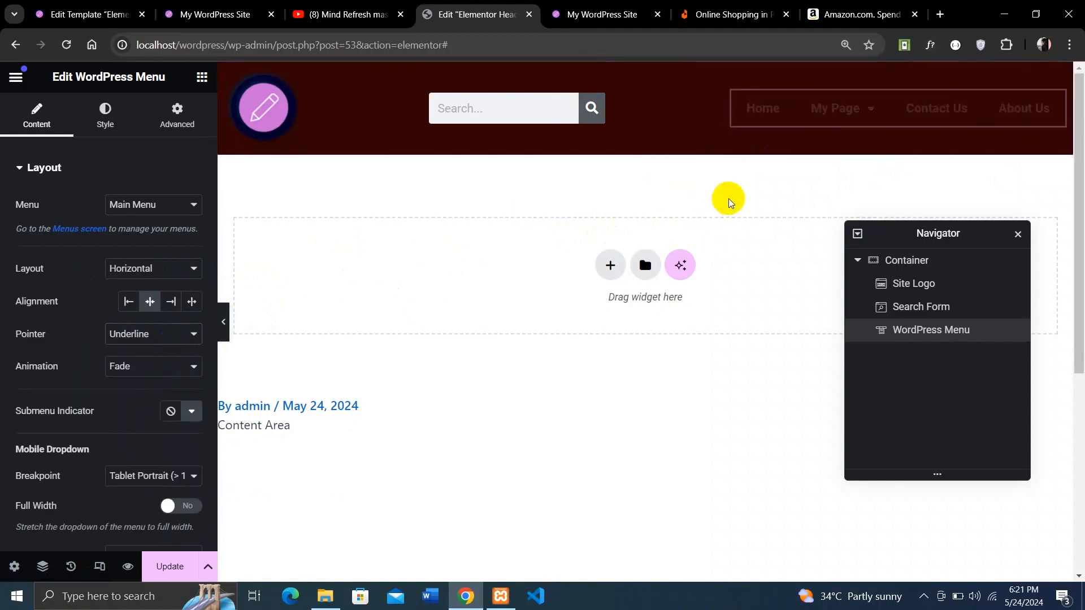
Preview the Underline pointer on the Home menu item in the editor and on the live site
left_click(766, 112)
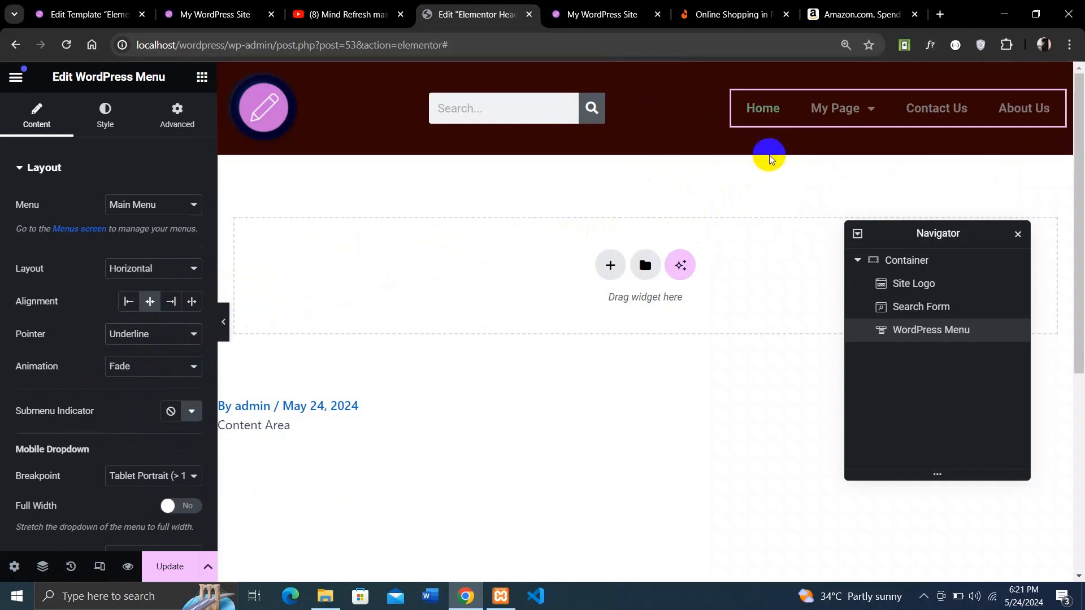
left_click(763, 111)
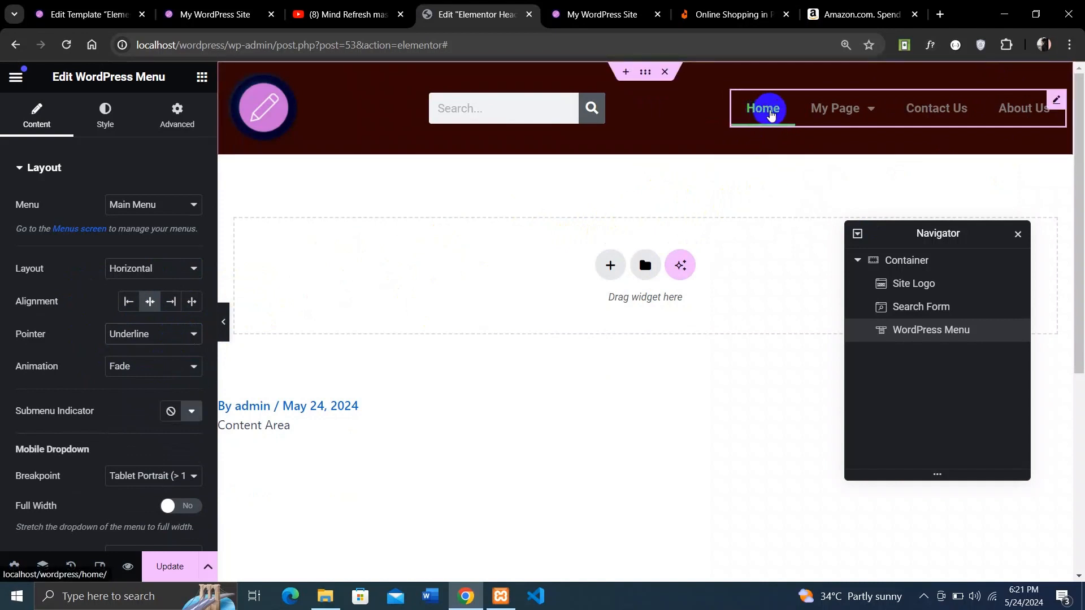
left_click(610, 14)
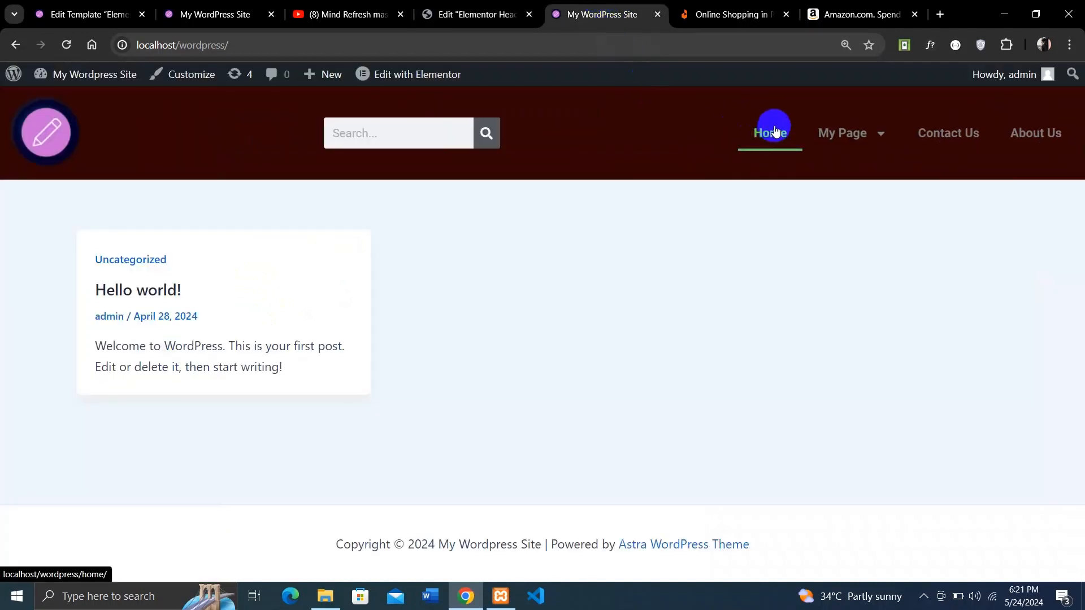
left_click(477, 14)
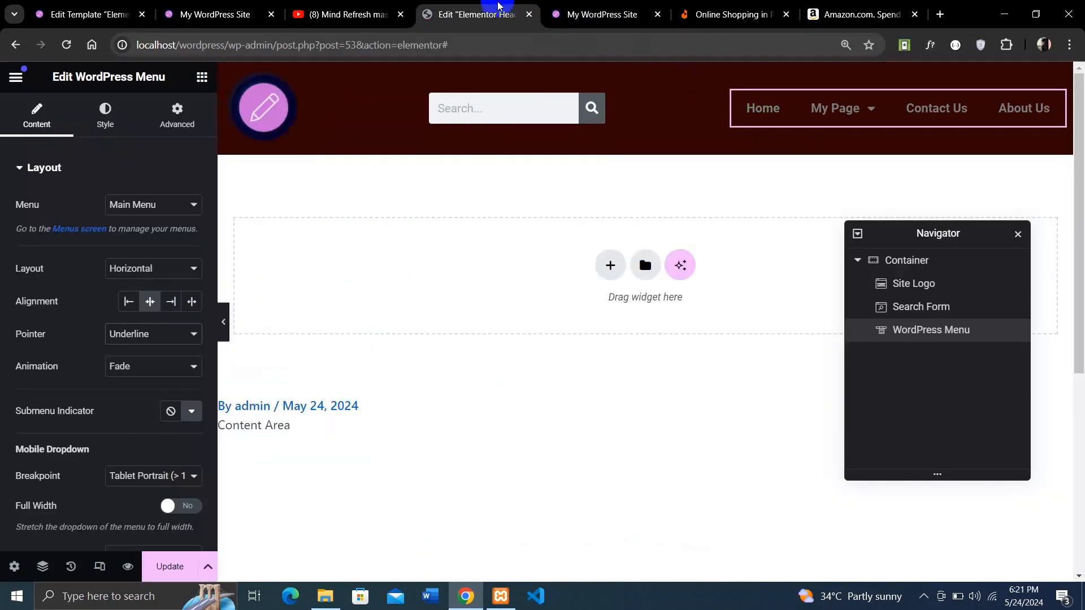
Set the WordPress Menu's pointer style to None and look over its mobile dropdown settings
left_click(164, 338)
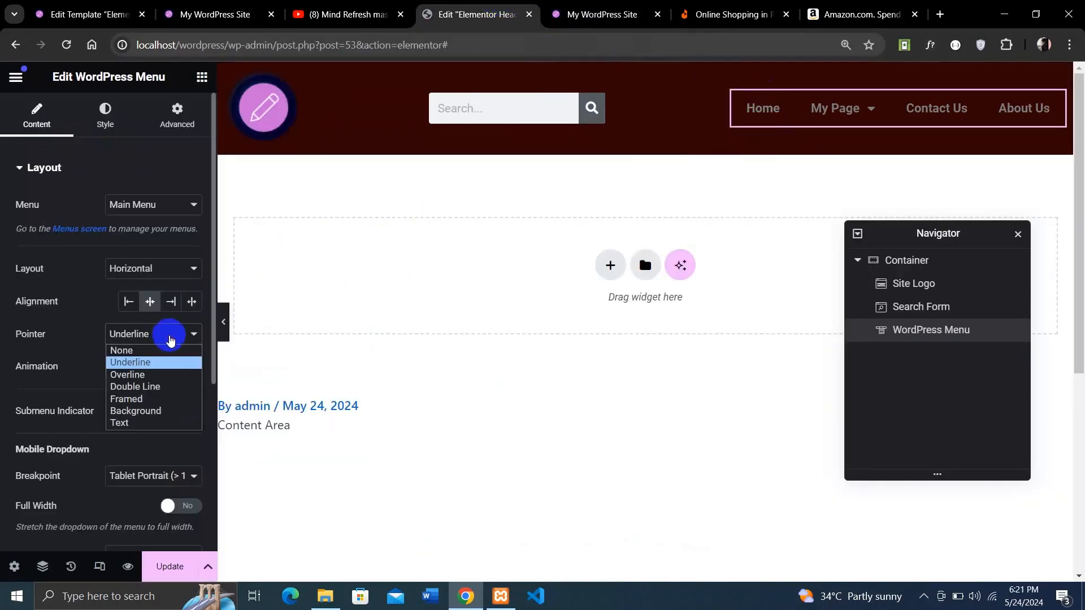
left_click(168, 349)
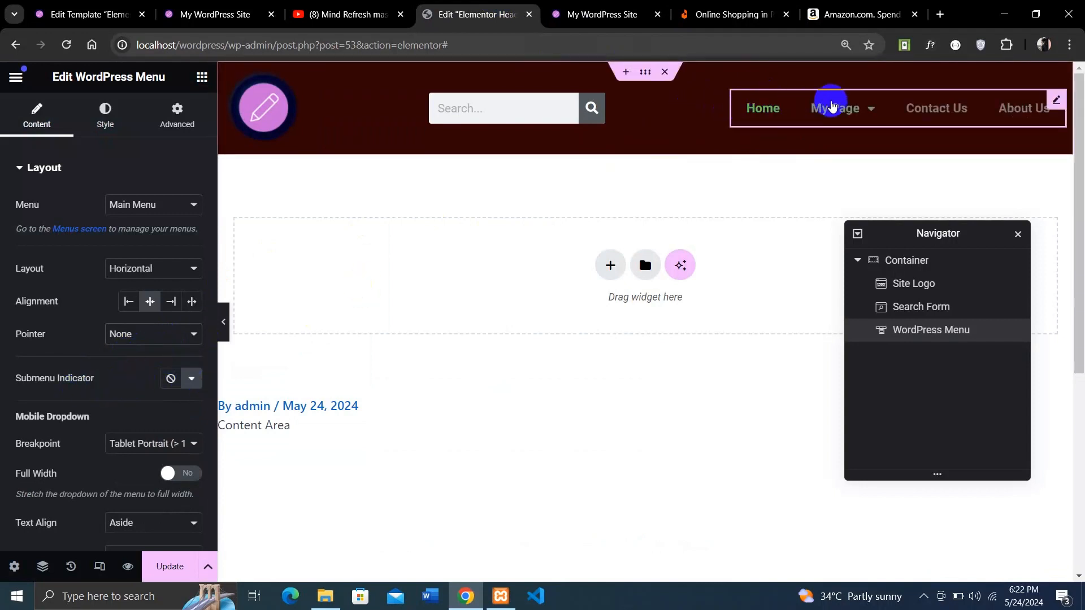
mouse_move(854, 113)
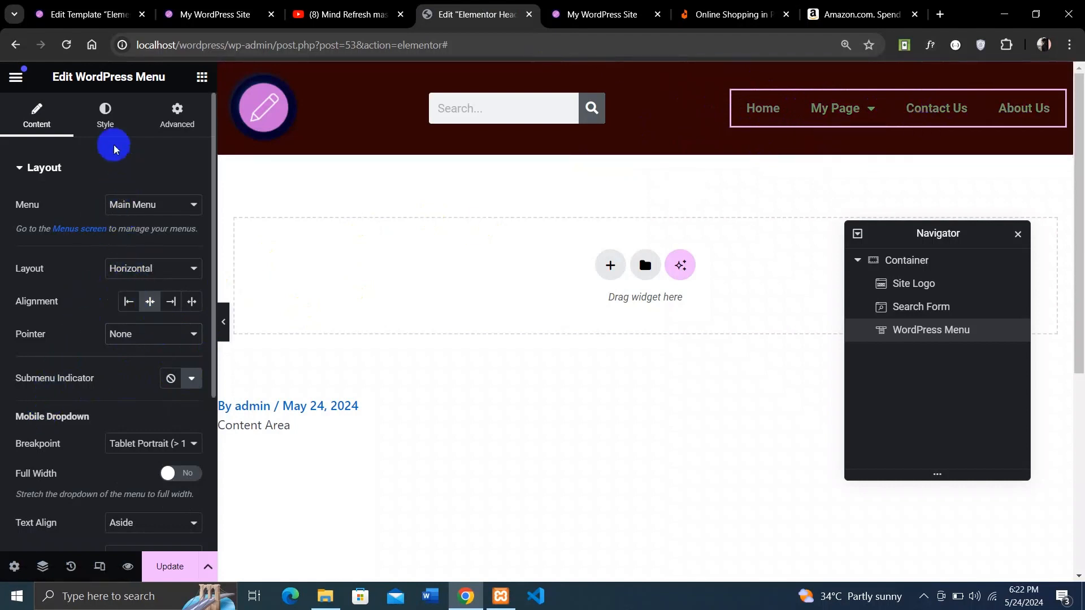
scroll(110, 283, "down", 4)
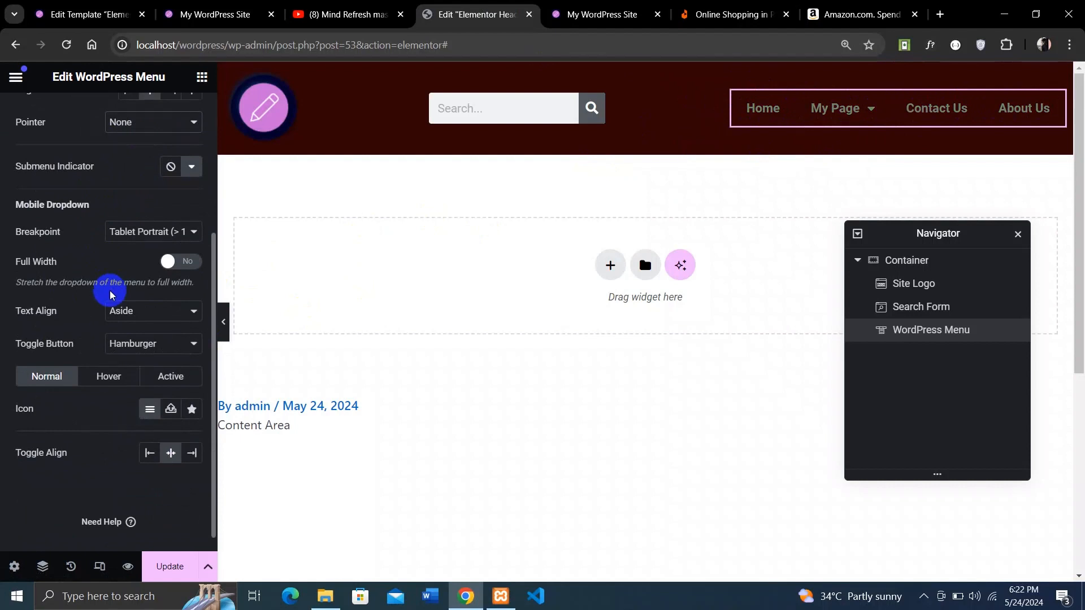
scroll(110, 295, "up", 4)
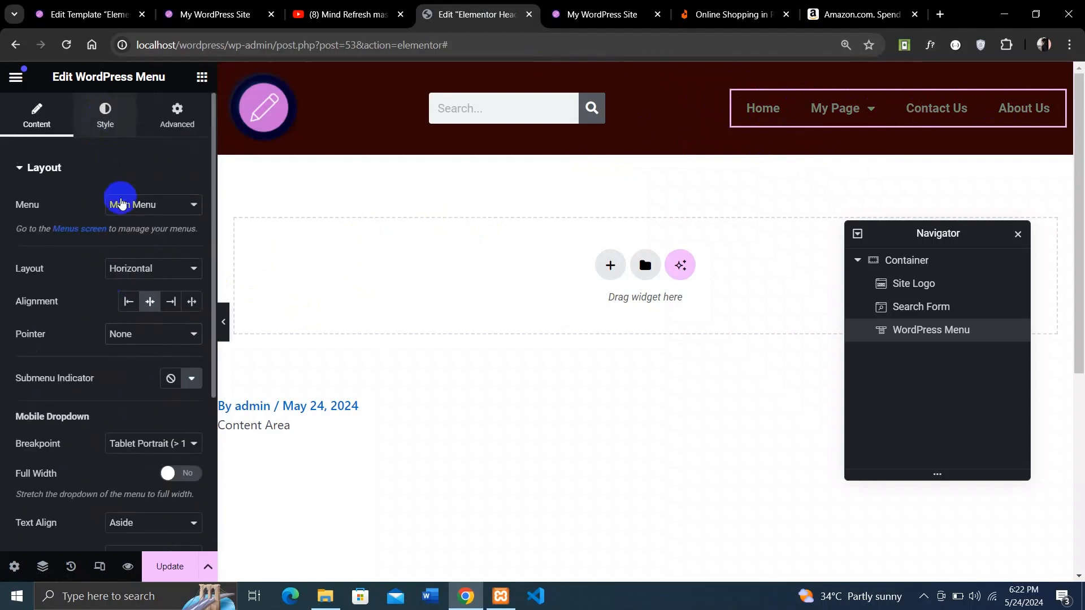
Try the Rock Salt and Ropa Sans font families in the main menu's typography settings
left_click(107, 119)
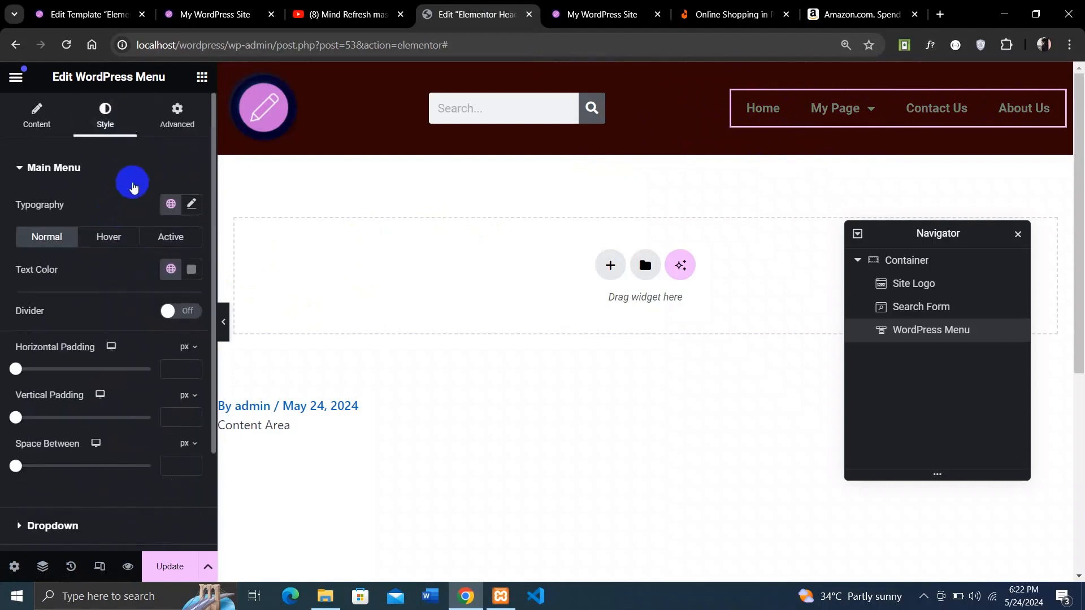
left_click(193, 205)
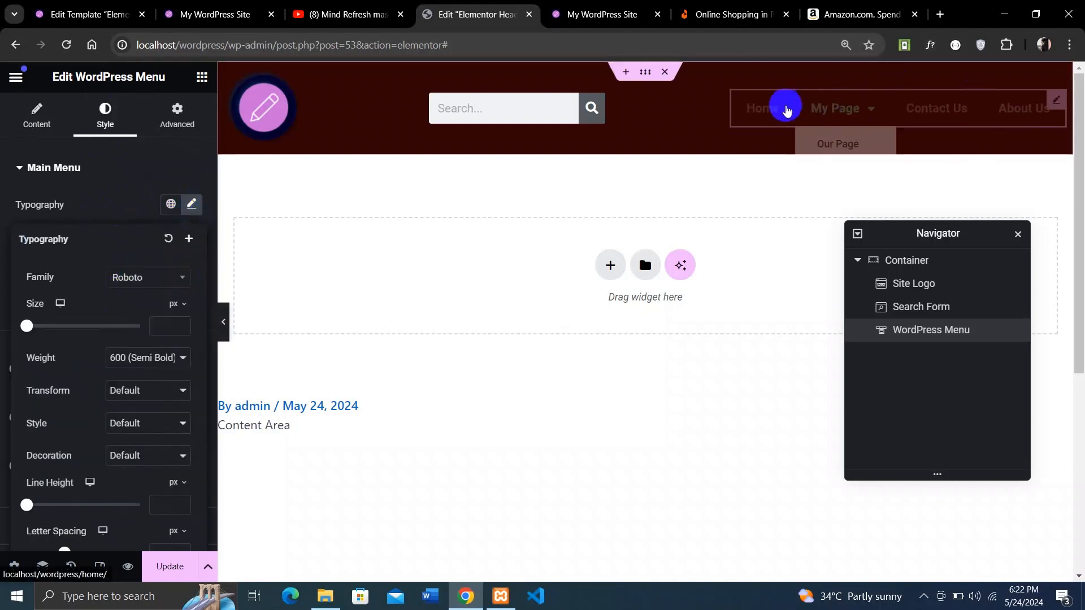
left_click(182, 286)
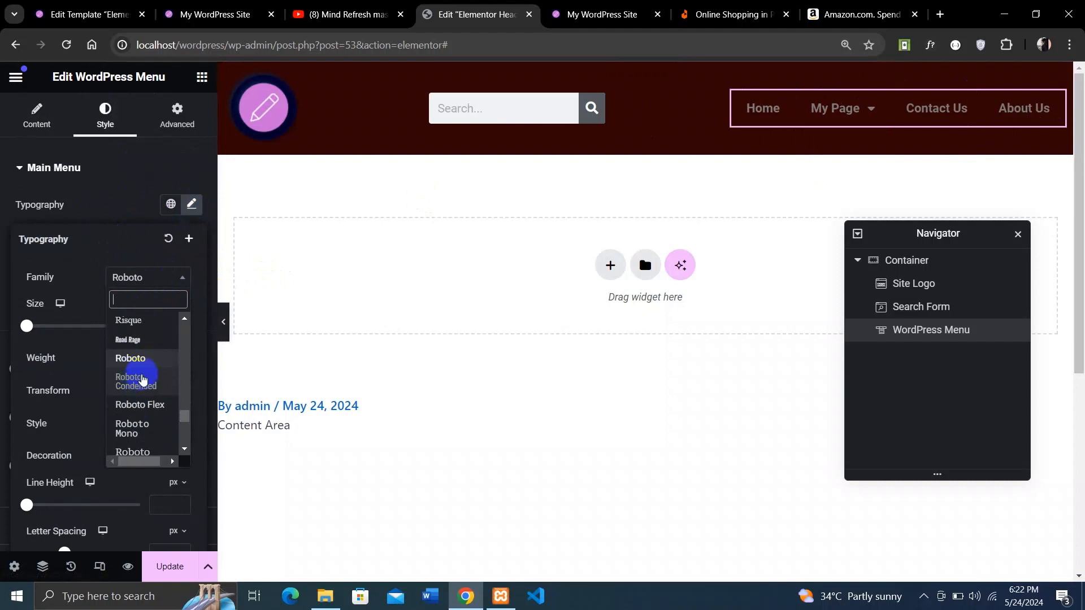
scroll(141, 373, "down", 3)
scroll(143, 380, "down", 1)
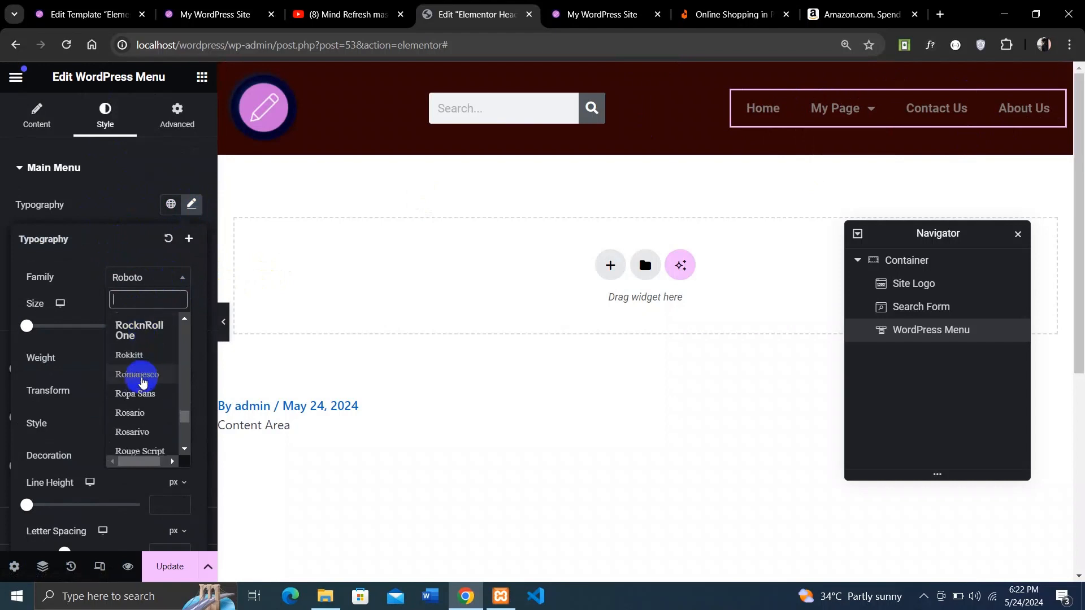
scroll(144, 367, "up", 1)
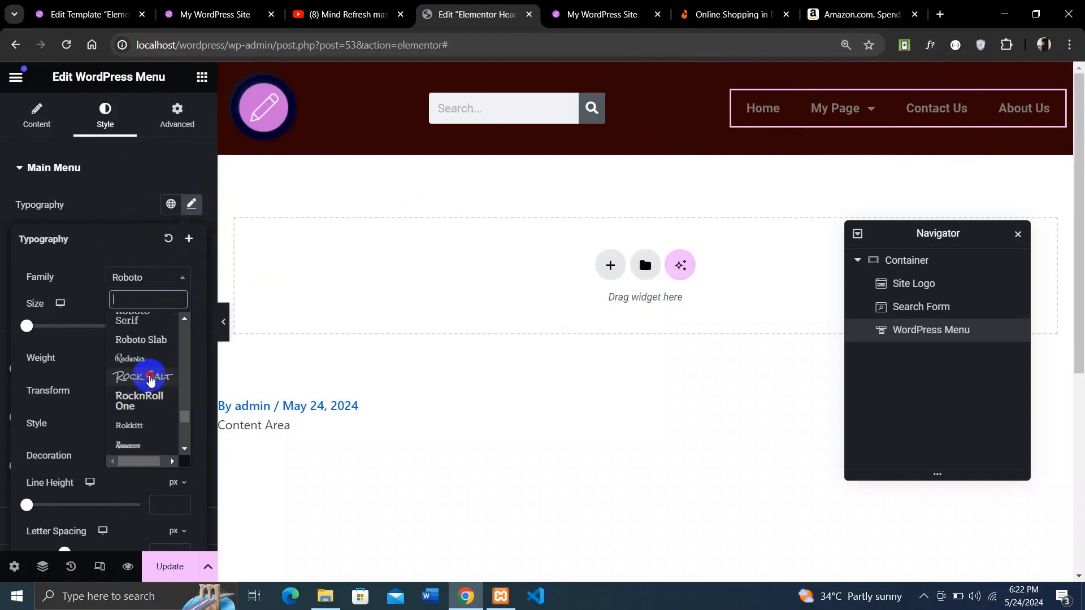
left_click(148, 375)
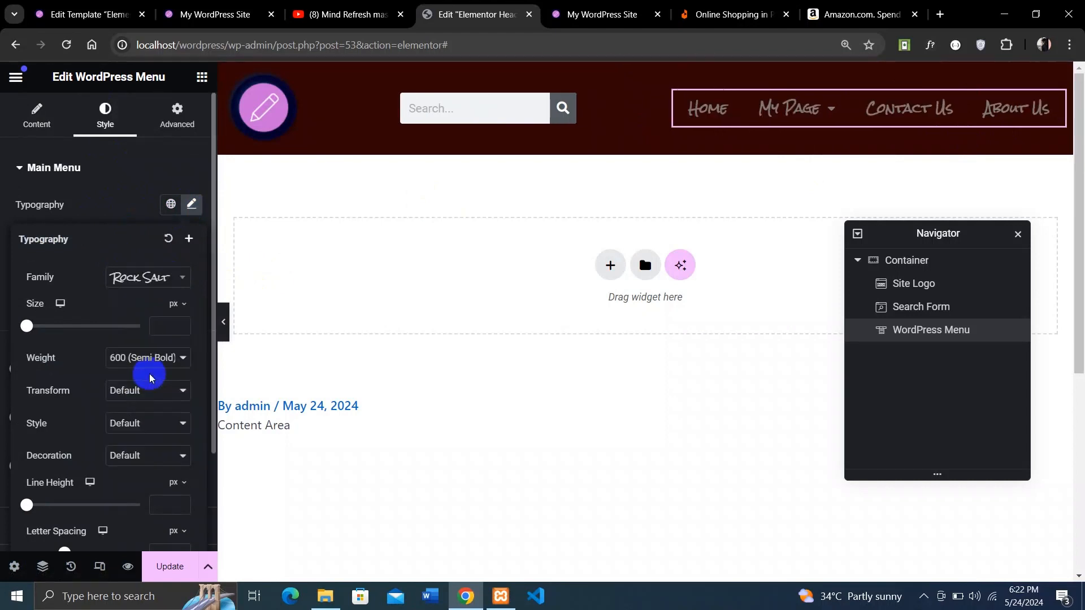
left_click(165, 286)
scroll(141, 390, "down", 2)
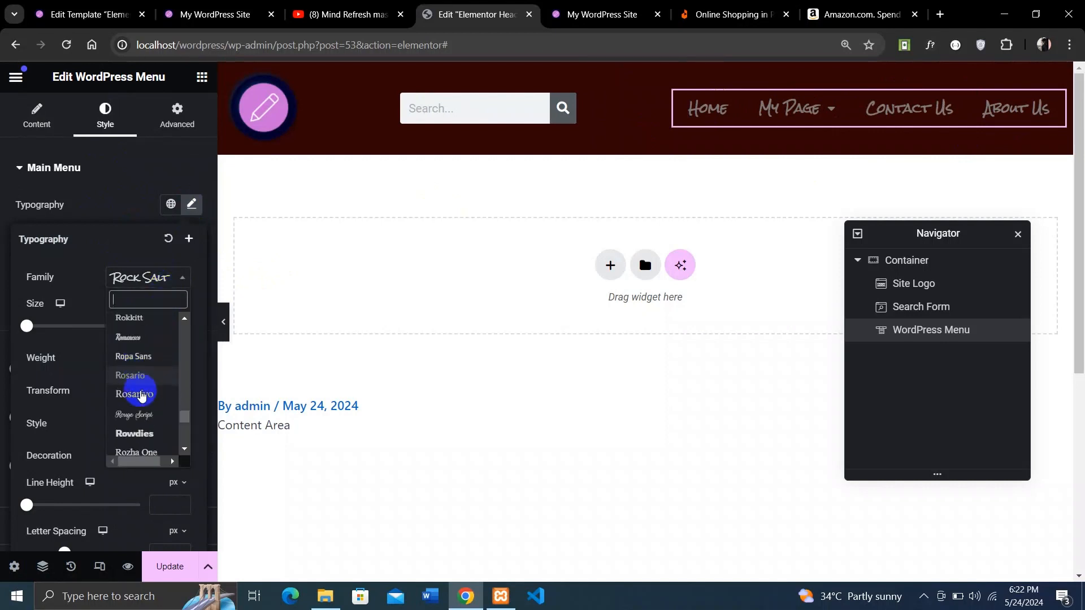
left_click(140, 362)
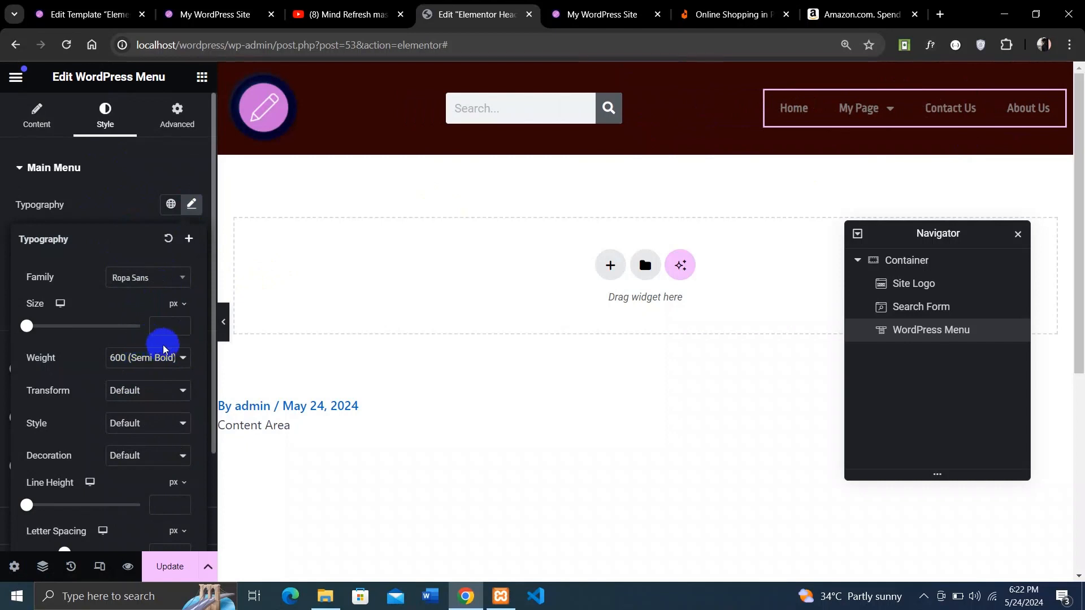
Try the Rubik Spray Paint font family for the main menu text
left_click(171, 281)
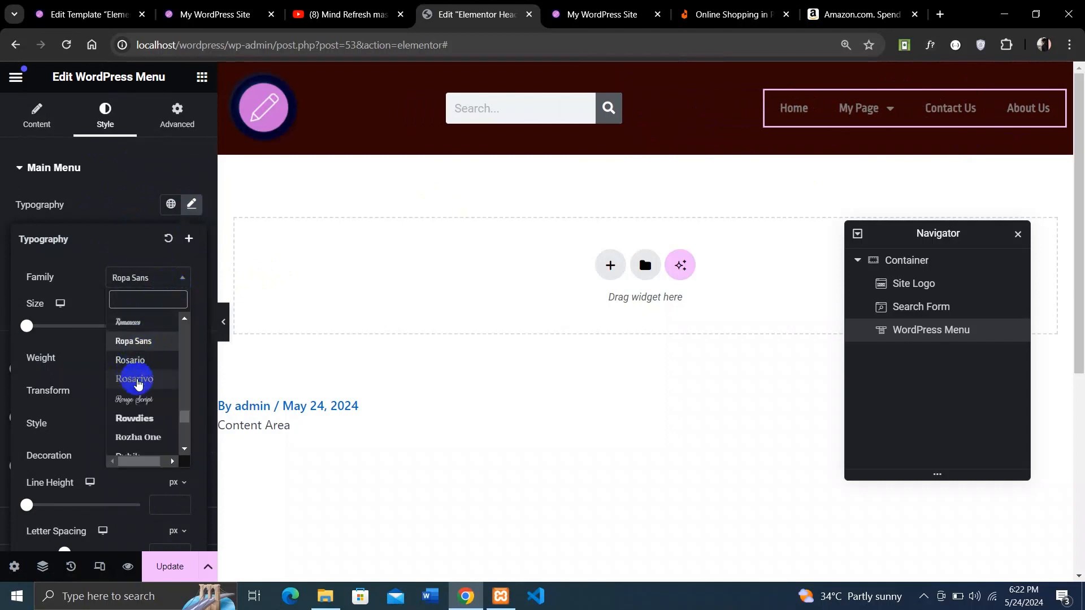
scroll(140, 396, "down", 2)
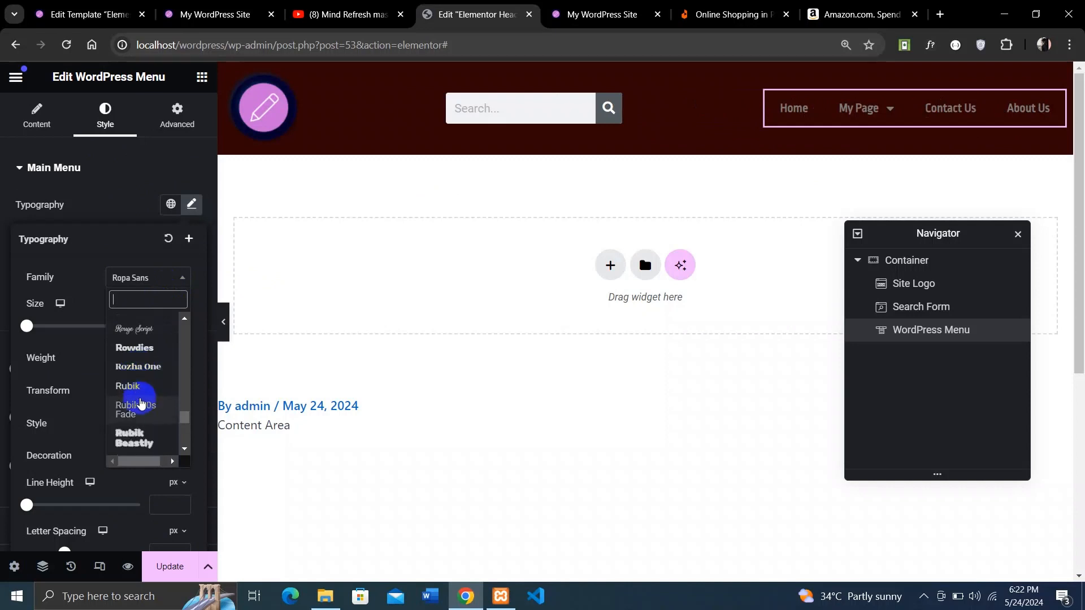
scroll(141, 403, "down", 3)
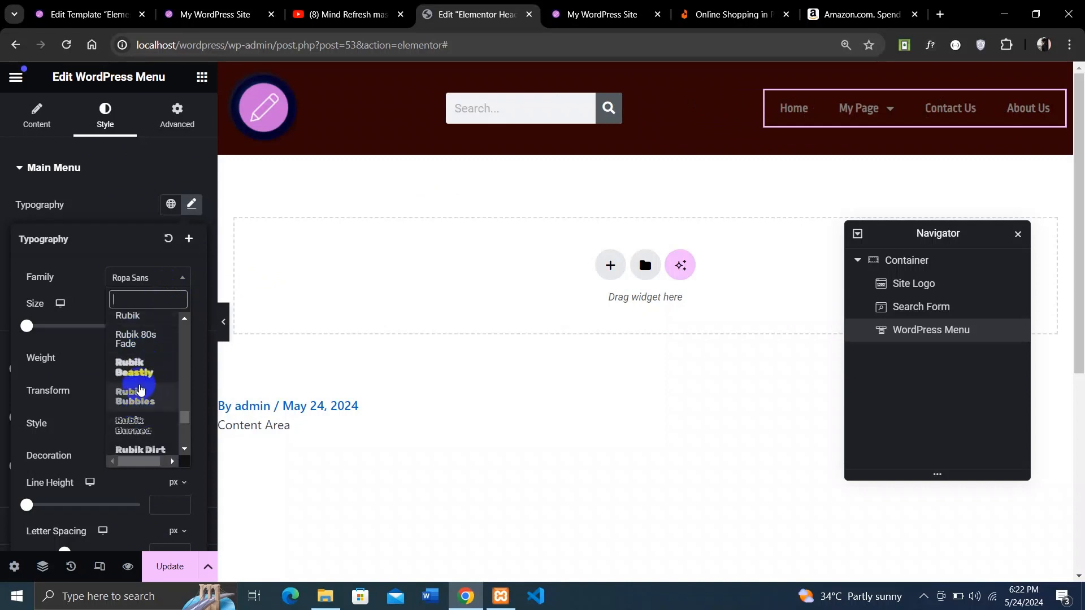
scroll(140, 384, "down", 5)
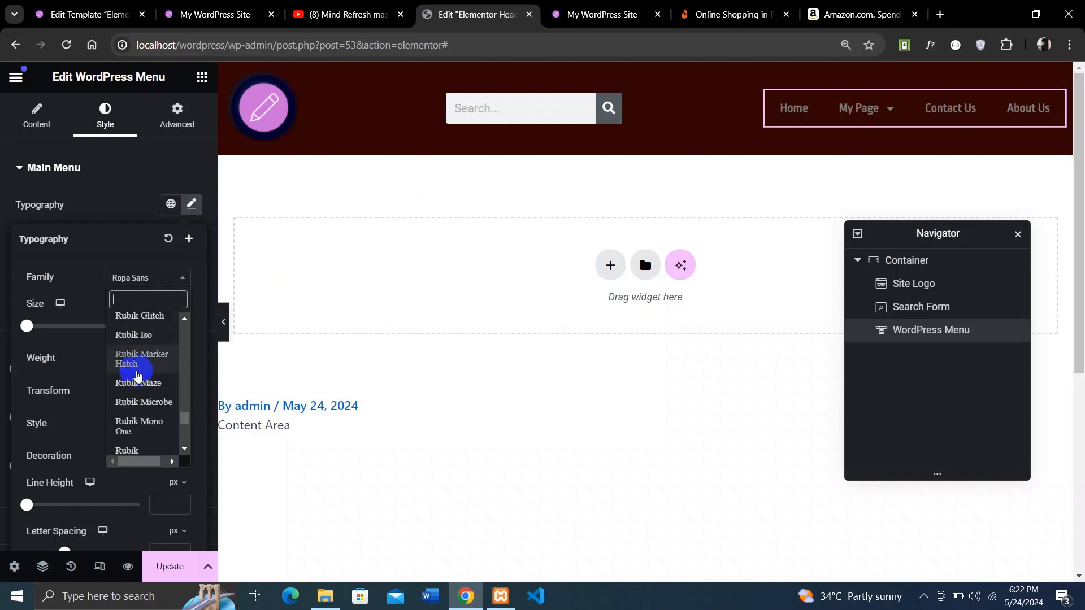
scroll(138, 375, "down", 5)
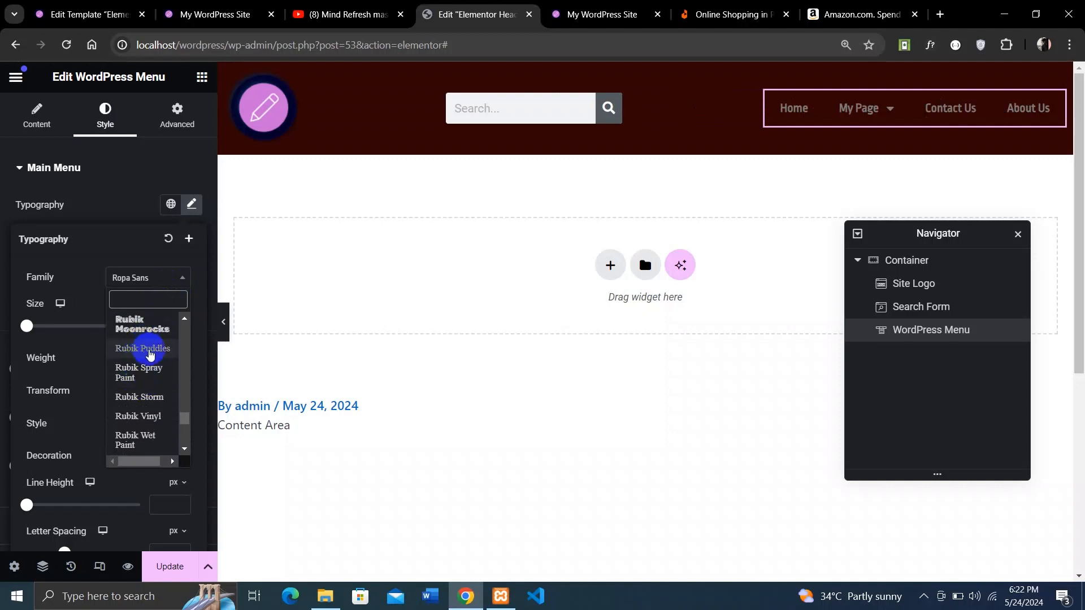
left_click(143, 373)
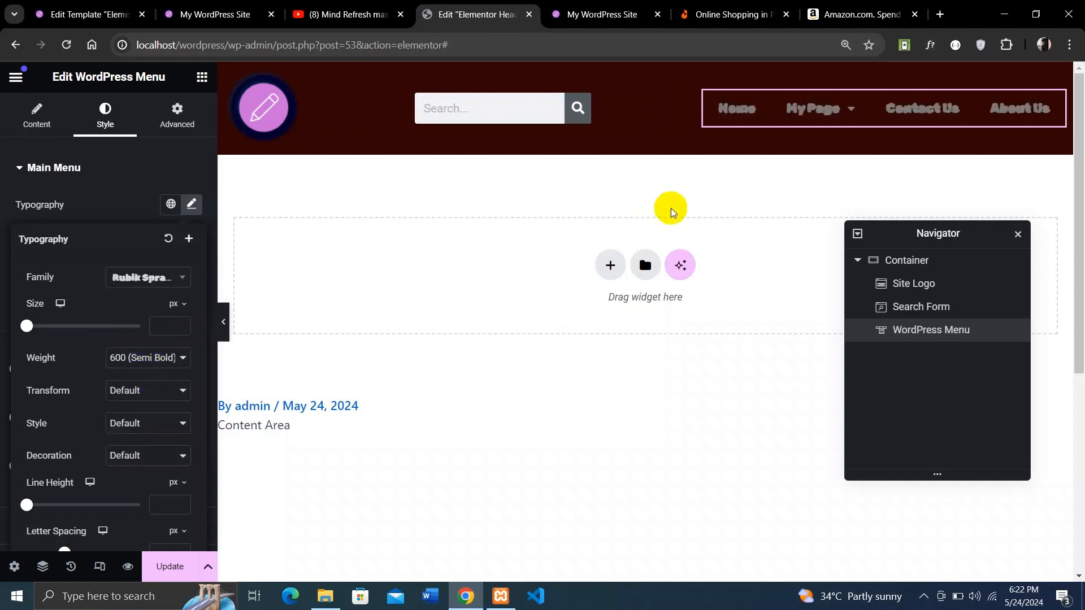
Set the main menu's font family to Reem Kufi and close the typography settings
left_click(152, 278)
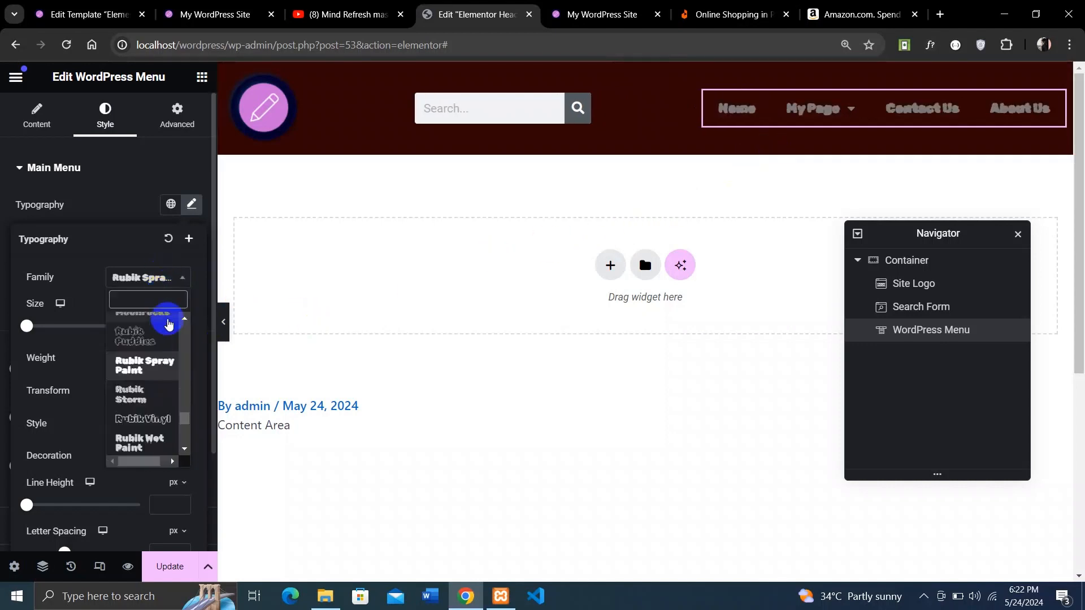
scroll(148, 399, "up", 8)
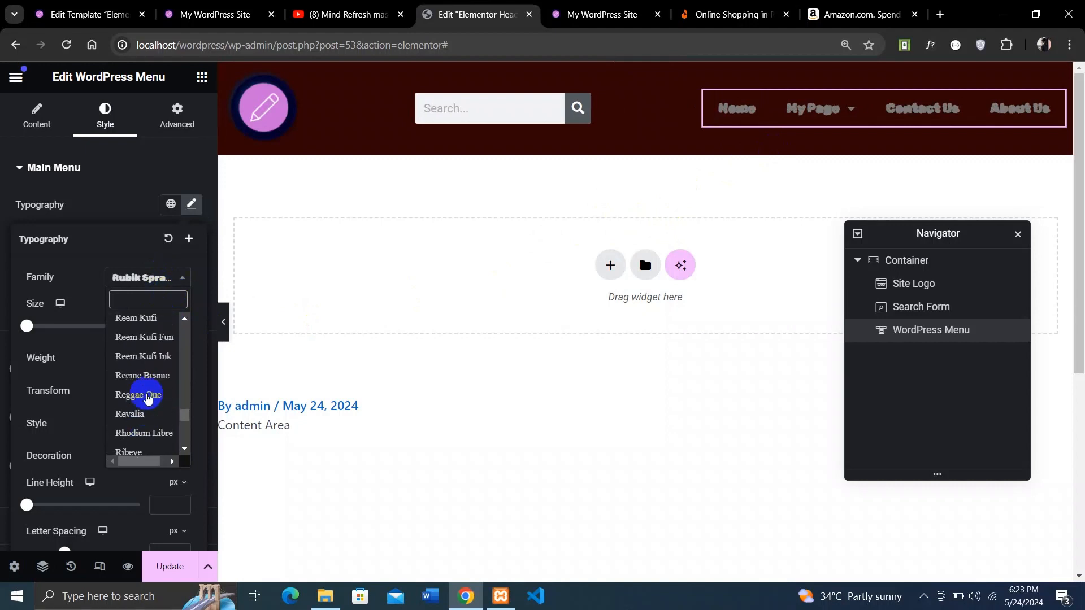
scroll(148, 395, "down", 3)
scroll(153, 394, "up", 5)
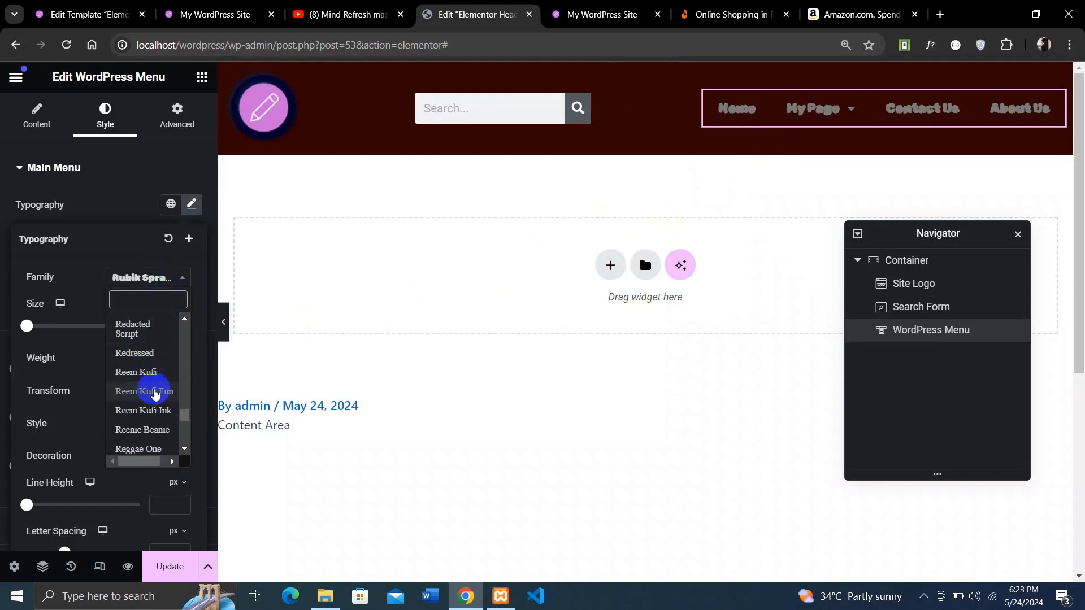
left_click(138, 372)
left_click(554, 190)
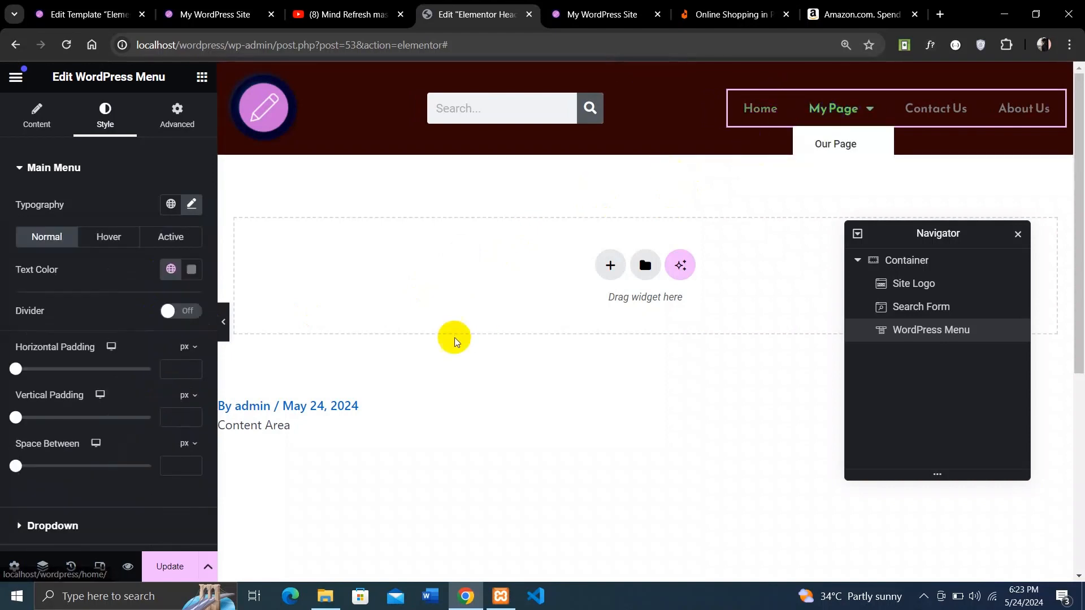
Update the header template and reload the live site to check the menu's font
left_click(161, 574)
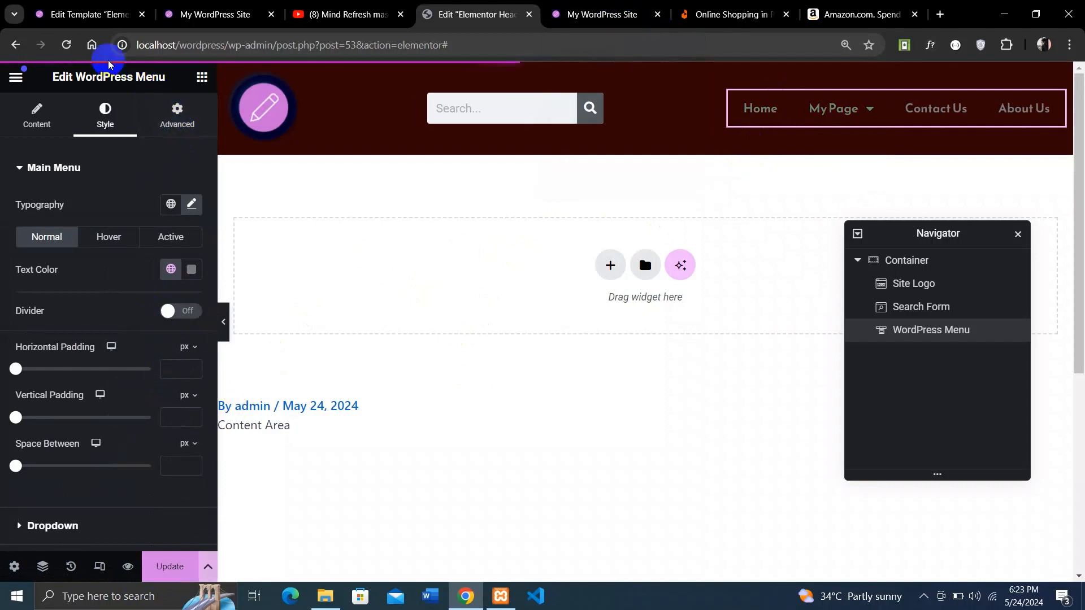
left_click(587, 14)
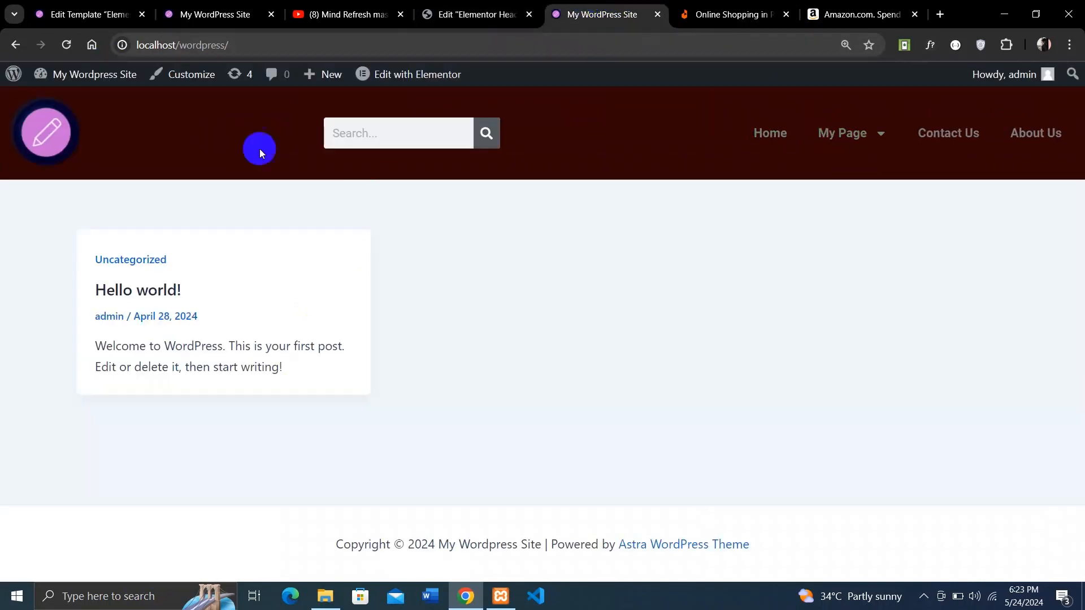
left_click(68, 46)
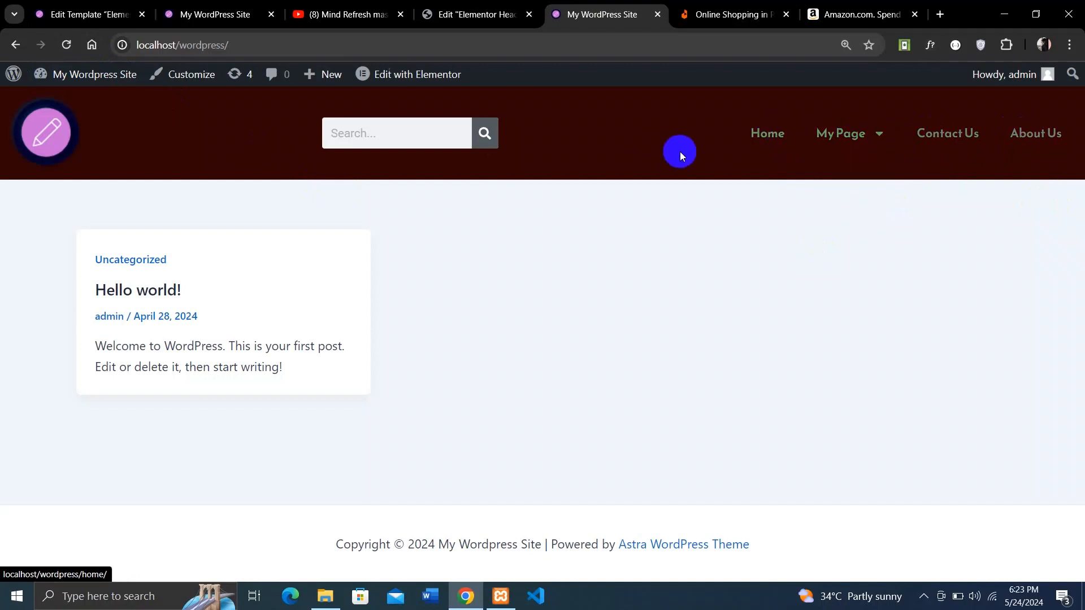
Return to the header editor and set the main menu's normal text color to a pale yellow, about #F5E7BB
left_click(498, 7)
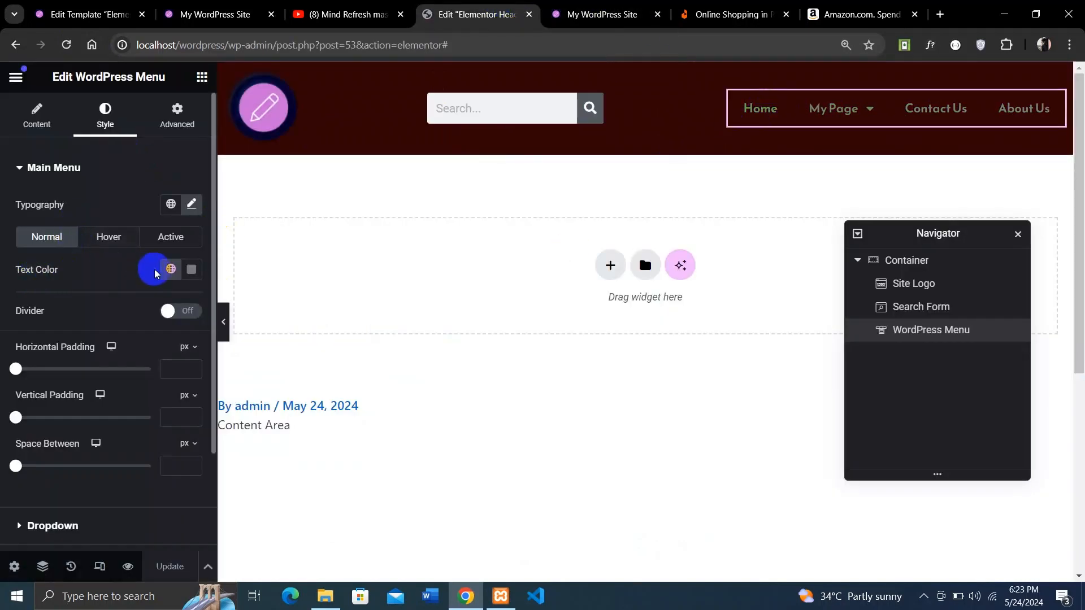
left_click(192, 270)
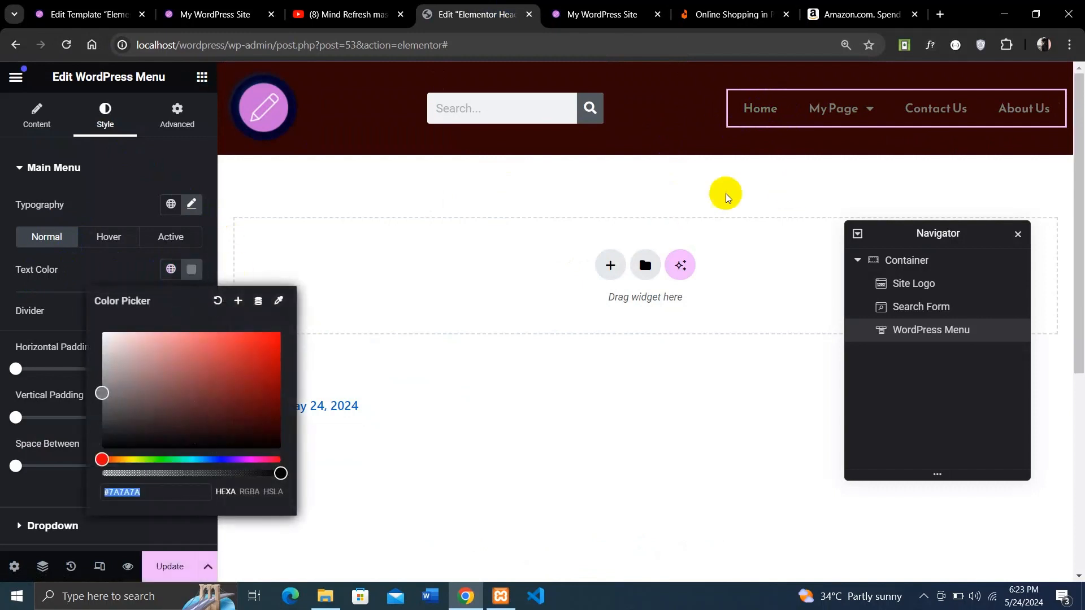
left_click_drag(110, 385, 223, 333)
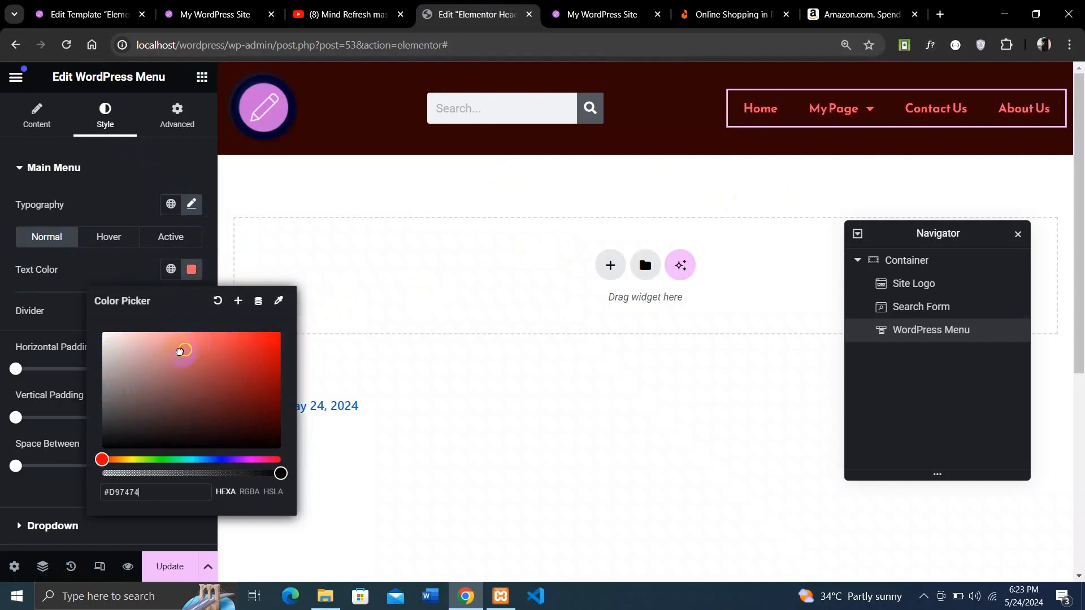
left_click_drag(147, 389, 148, 400)
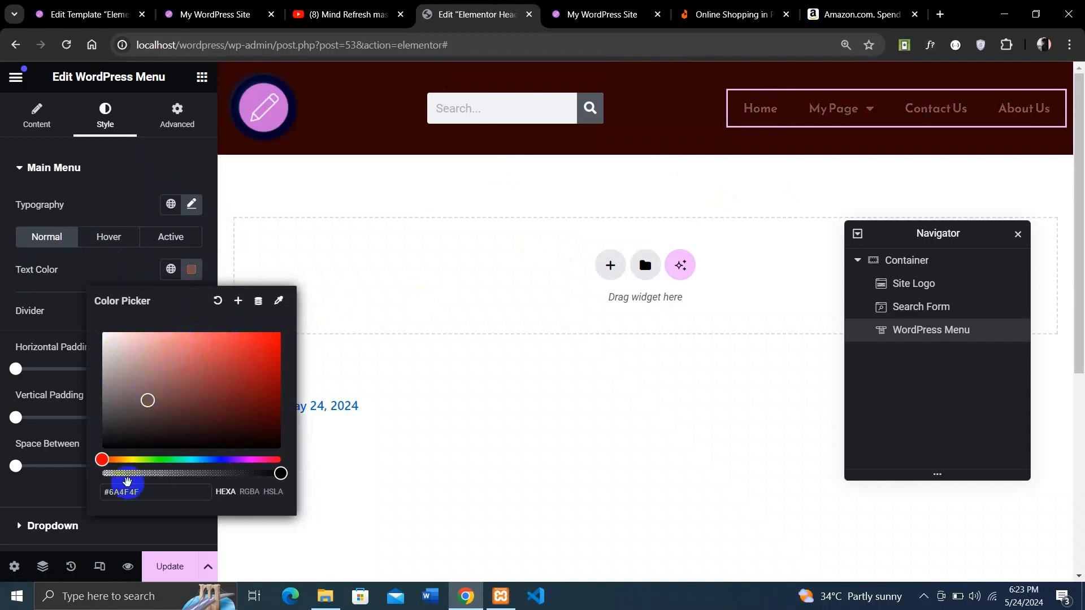
left_click_drag(119, 460, 123, 460)
left_click_drag(172, 383, 181, 356)
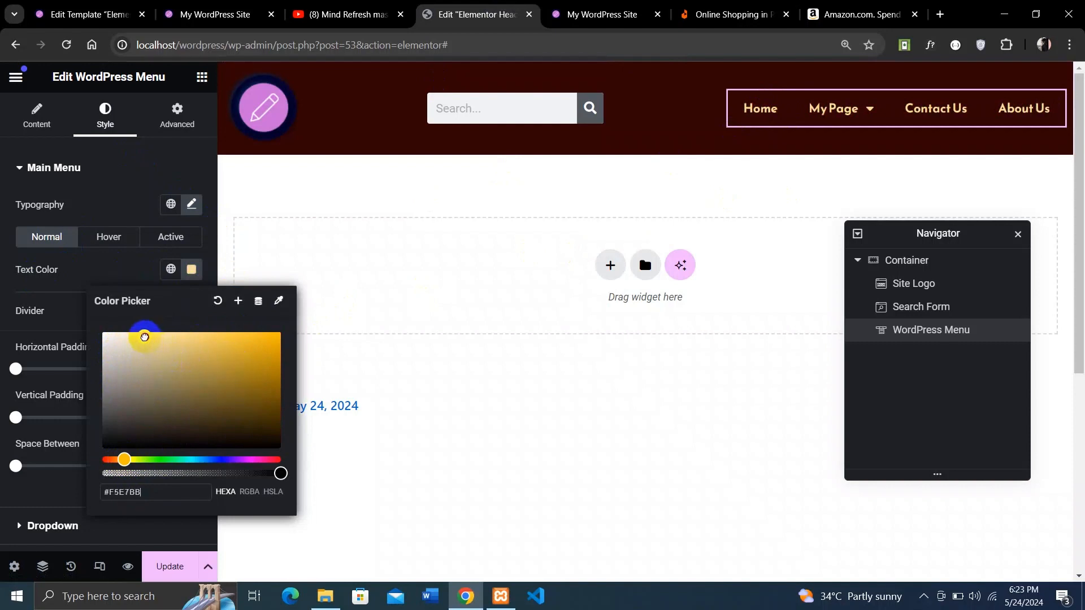
Compare the main menu's normal and hover text color settings and preview the Home item's hover color
left_click(118, 263)
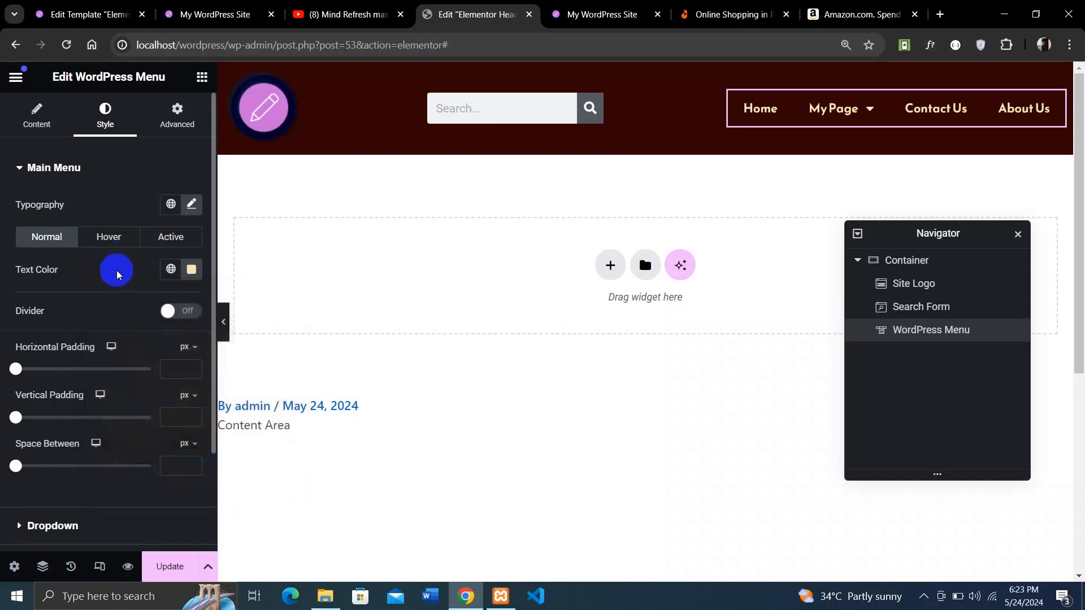
left_click(106, 244)
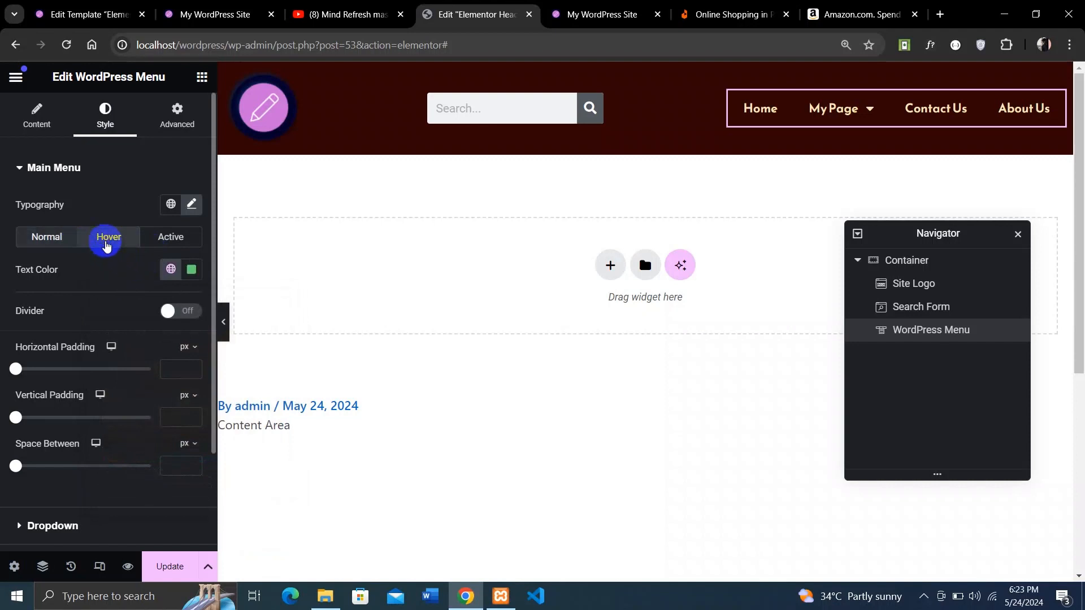
left_click(63, 245)
left_click(81, 236)
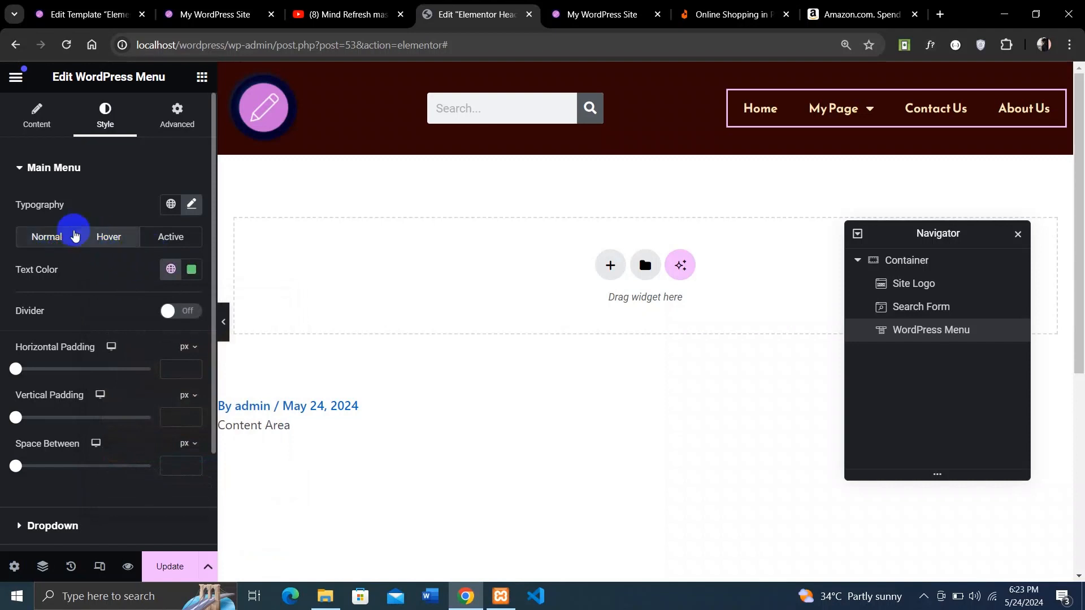
left_click(62, 238)
left_click(81, 239)
left_click(63, 243)
left_click(101, 236)
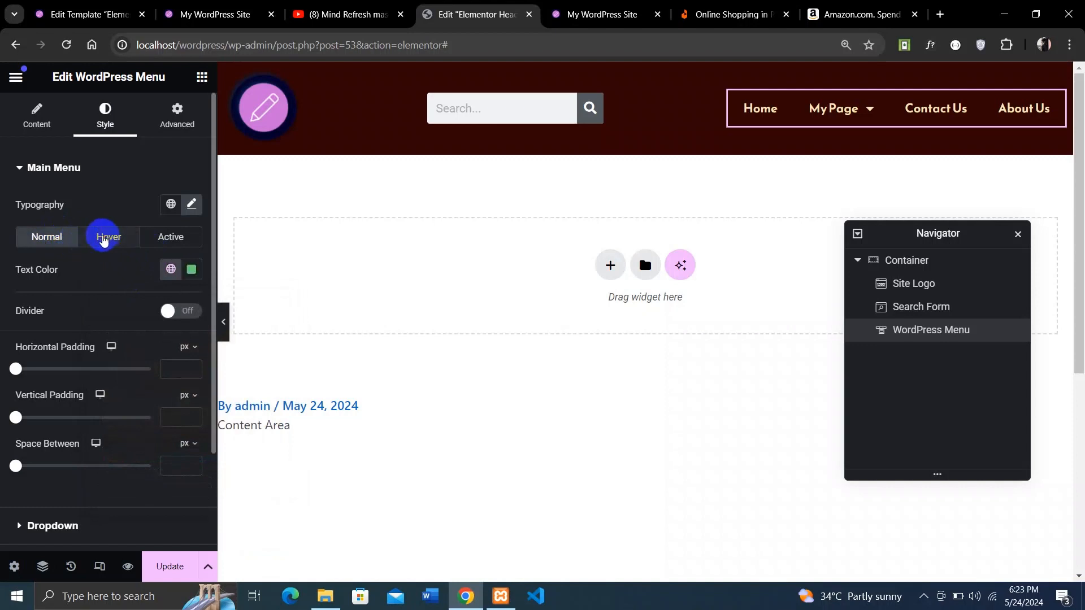
left_click(49, 236)
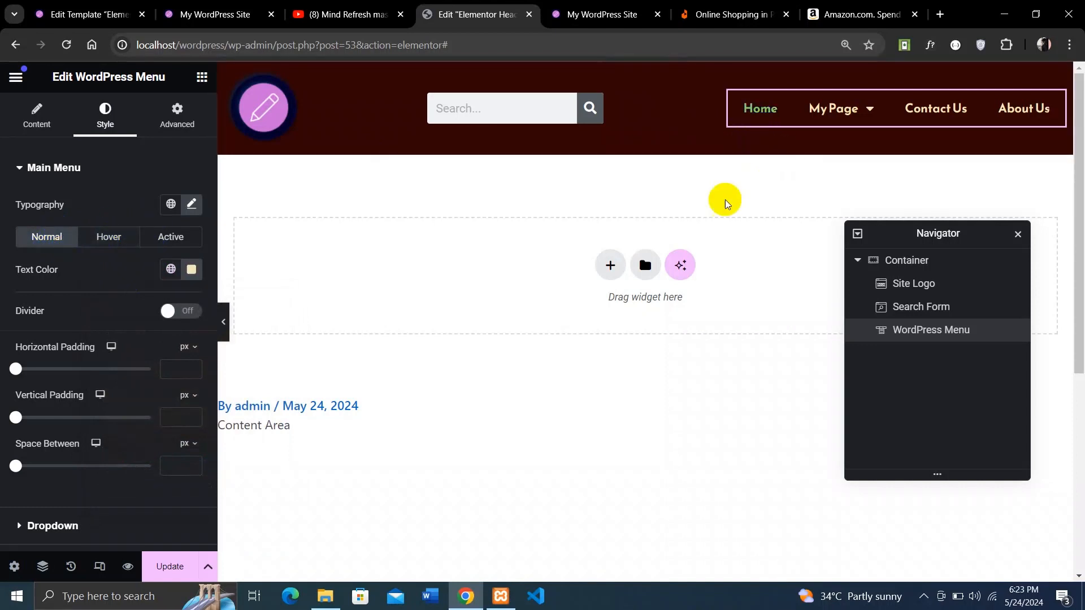
left_click(760, 110)
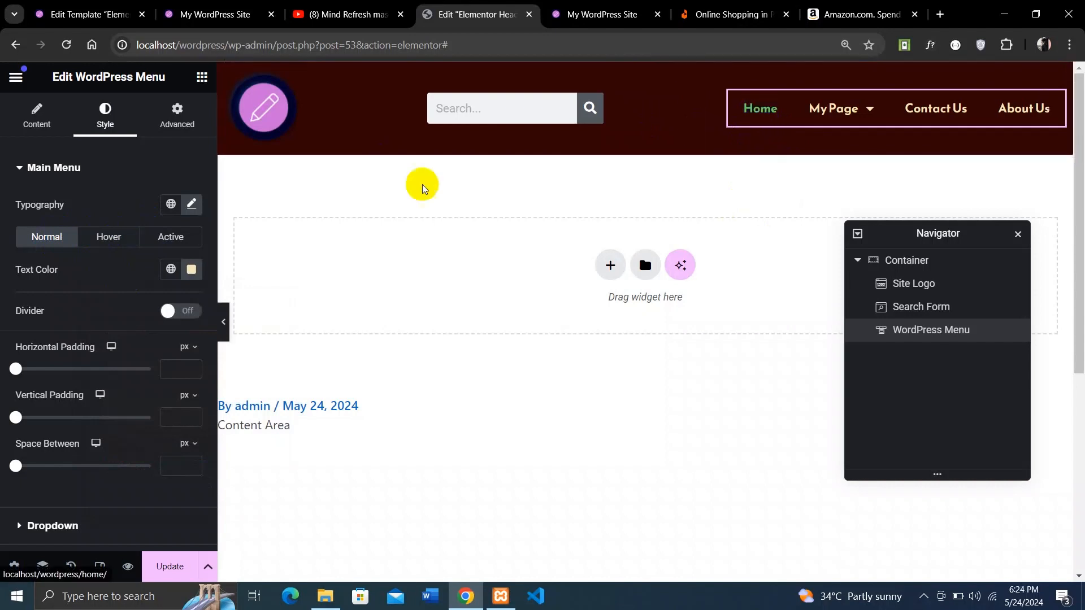
Set the main menu's hover text color to a light blue, #AACBFF
left_click(109, 236)
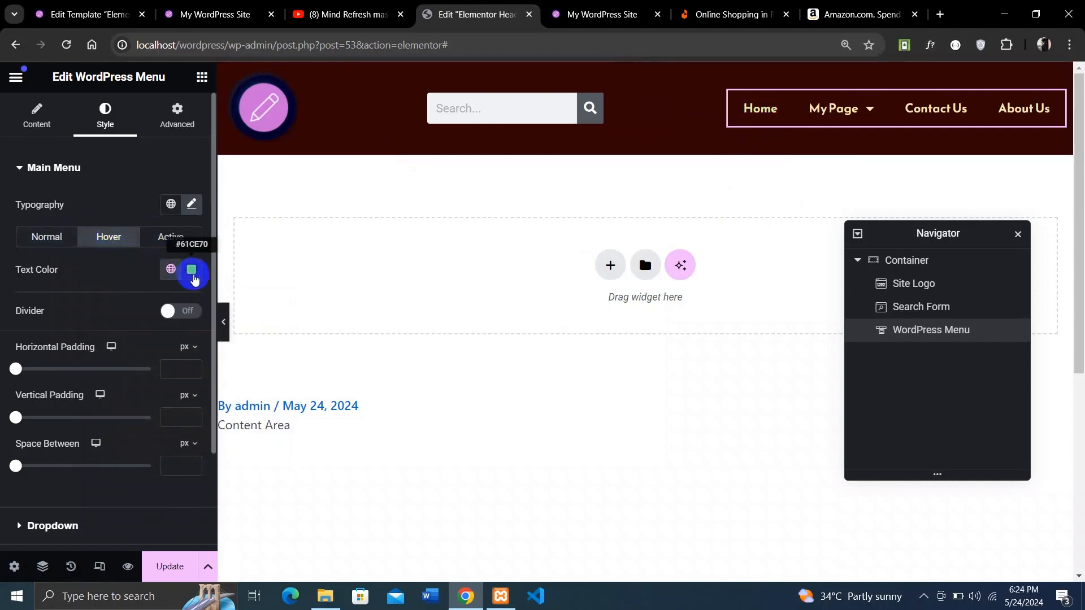
left_click(191, 269)
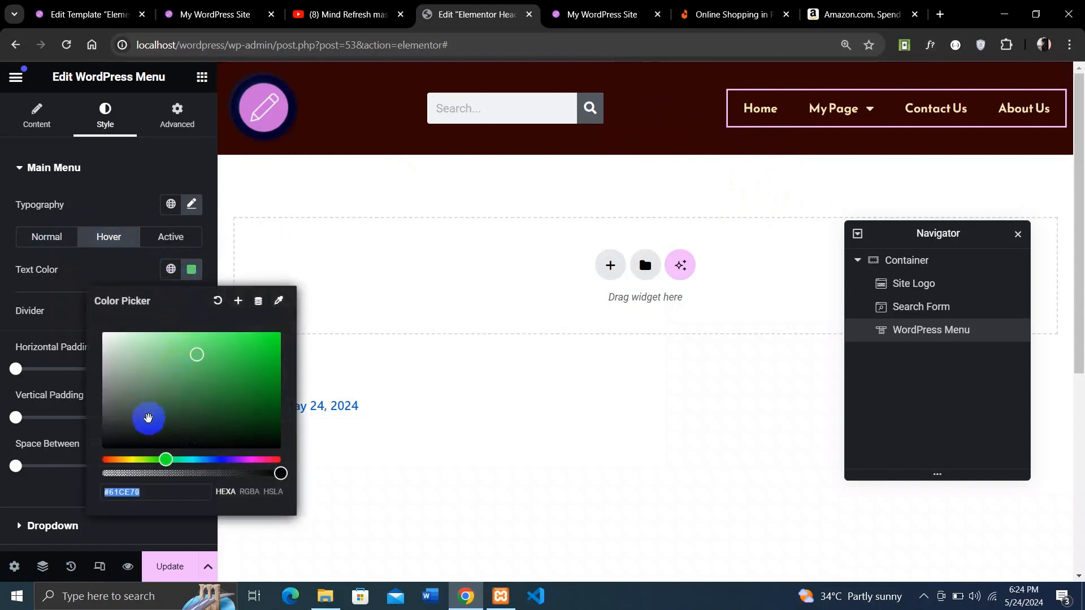
left_click_drag(132, 437, 140, 437)
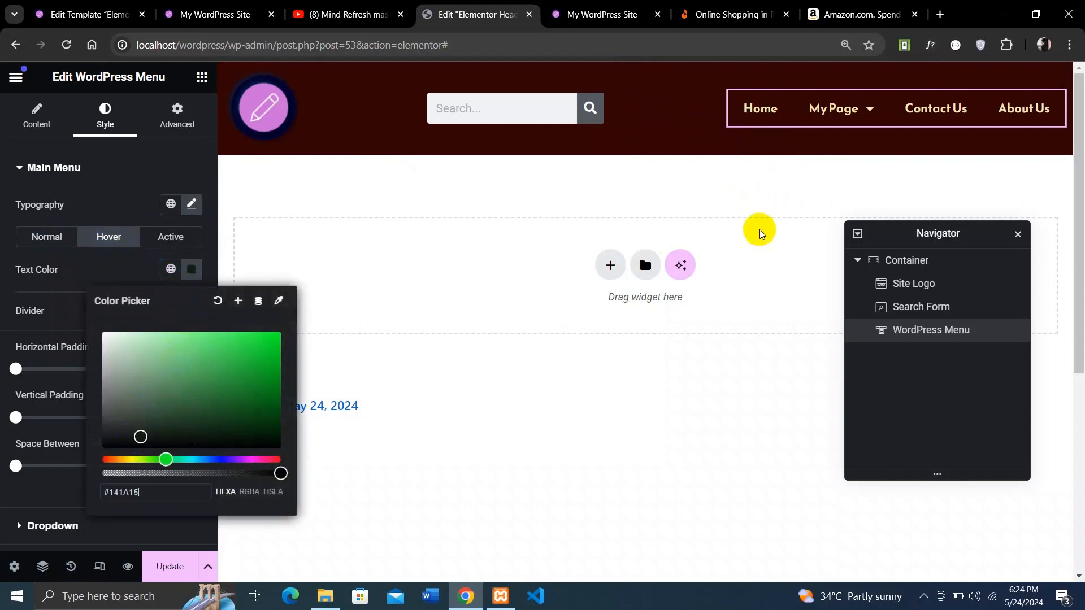
left_click(765, 122)
left_click_drag(141, 433, 113, 397)
left_click(210, 460)
left_click_drag(169, 416, 160, 324)
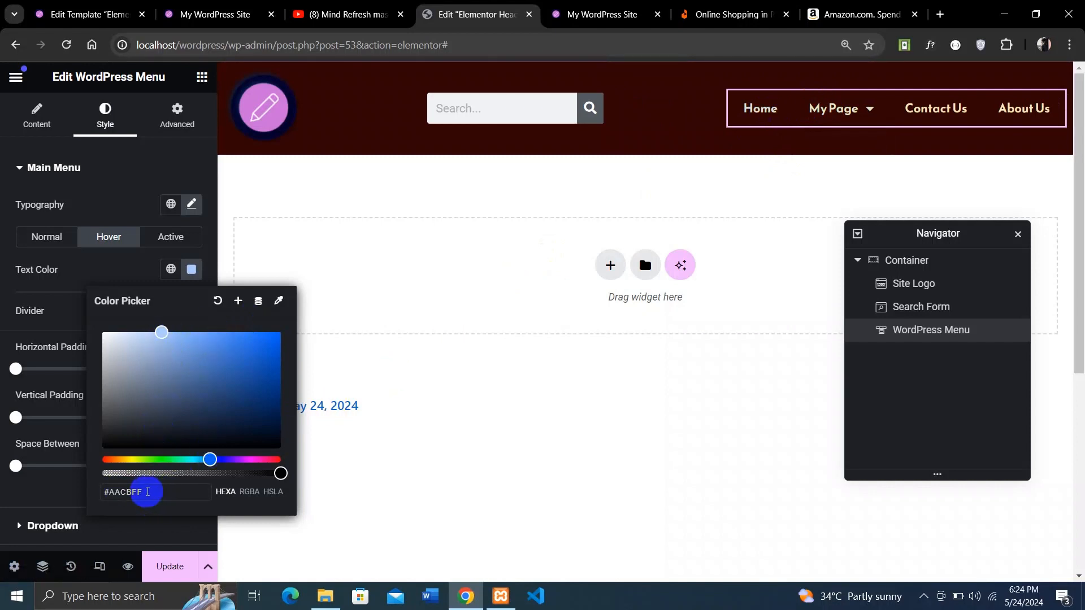
Copy the hover color code #AACBFF and apply it as the main menu's active text color
left_click_drag(148, 491, 105, 492)
key("ctrl+c")
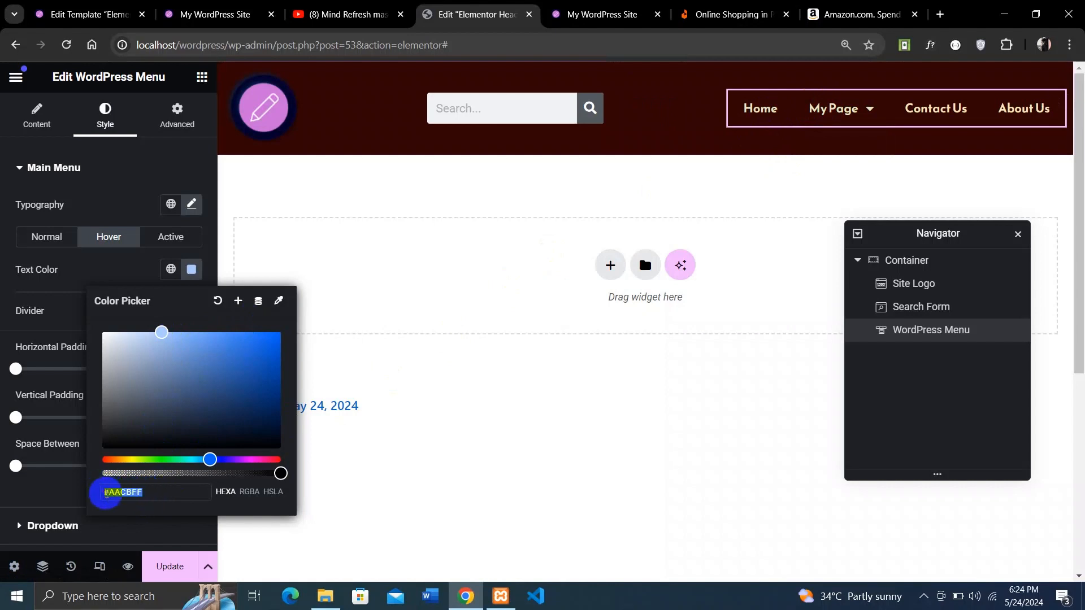
right_click(124, 495)
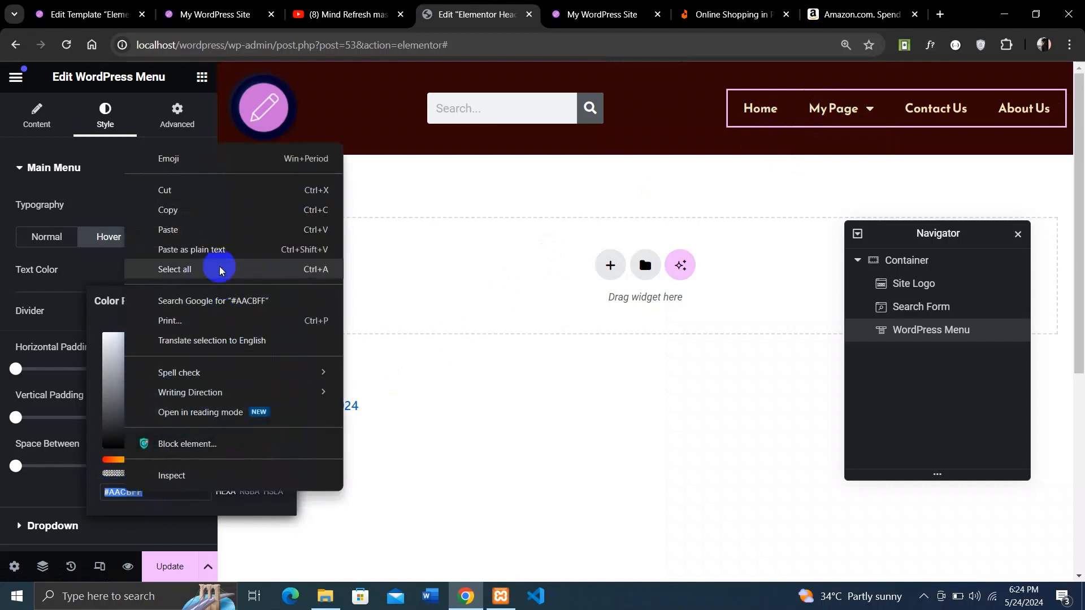
left_click(218, 210)
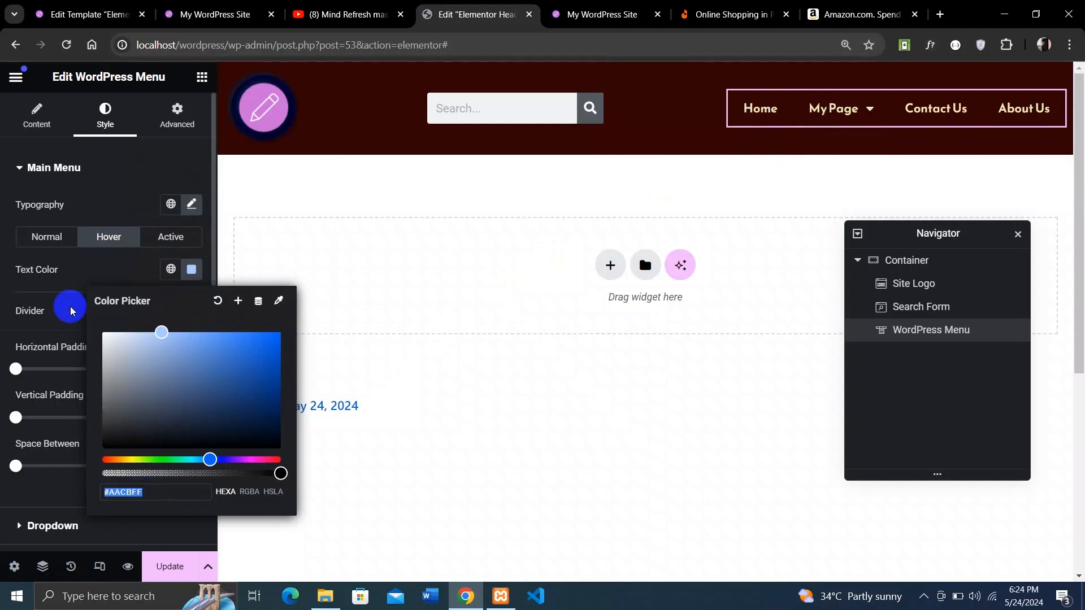
left_click(123, 277)
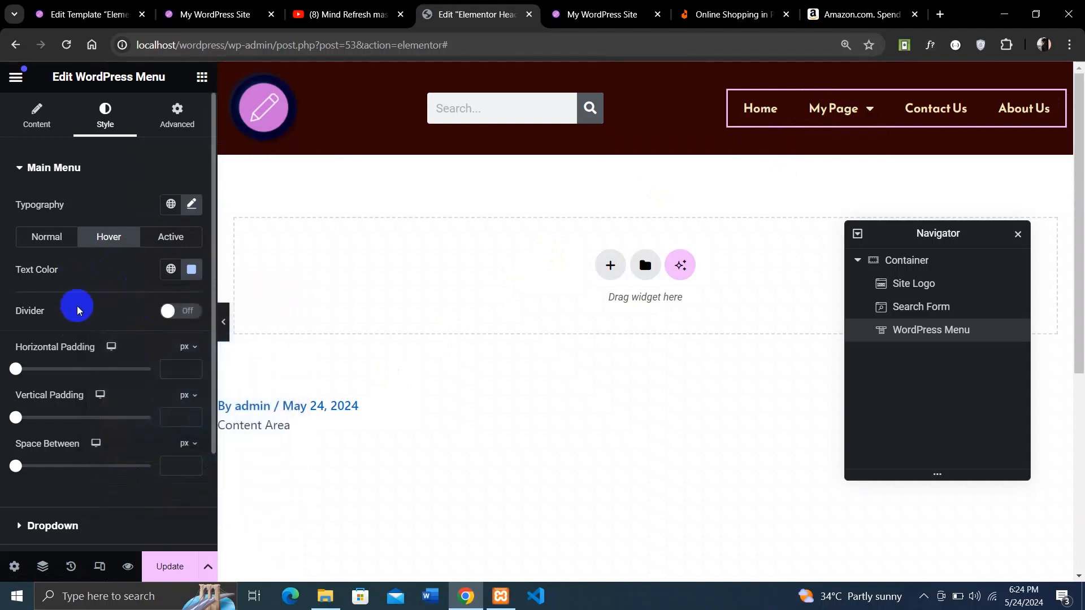
left_click(167, 237)
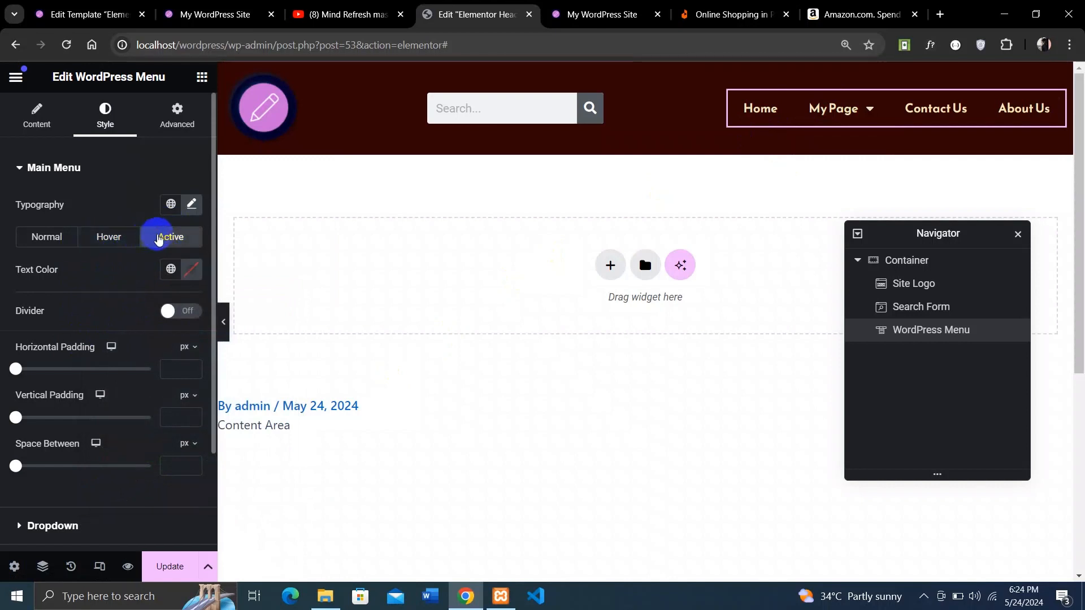
left_click(191, 270)
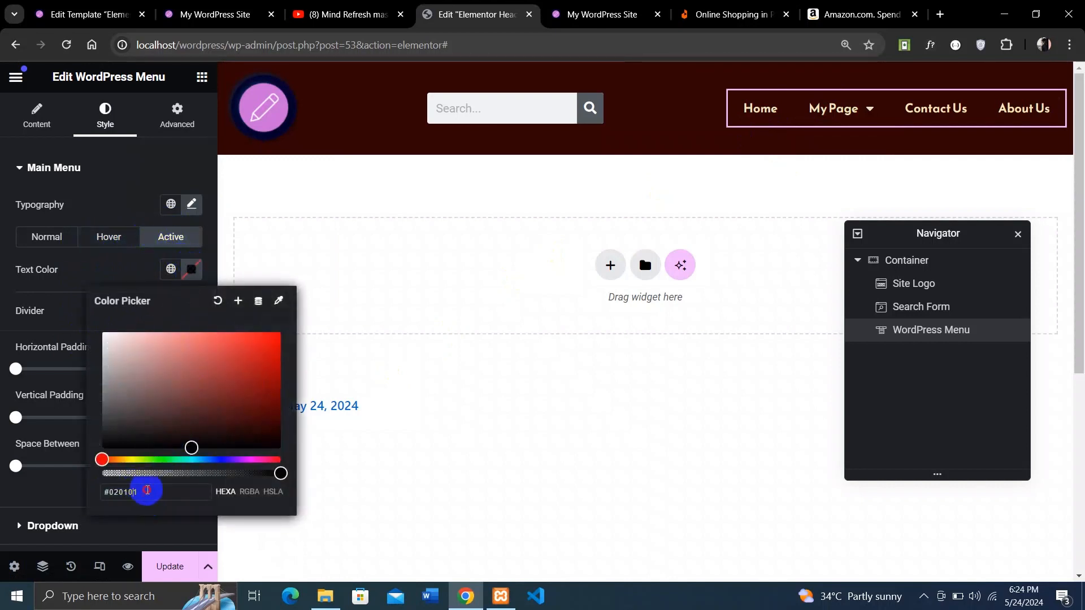
key("ctrl+v")
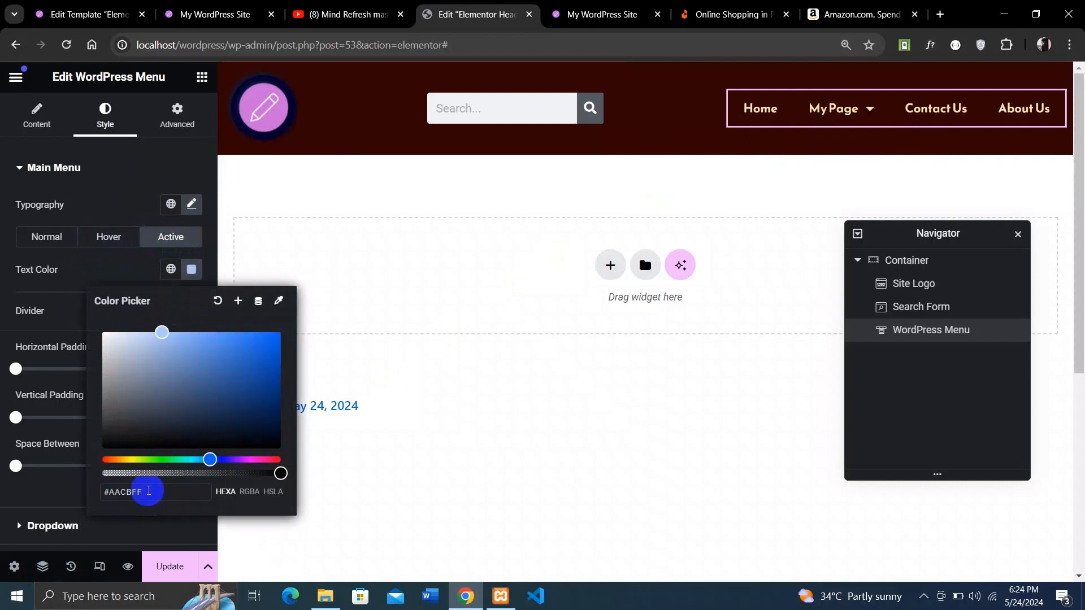
left_click(76, 265)
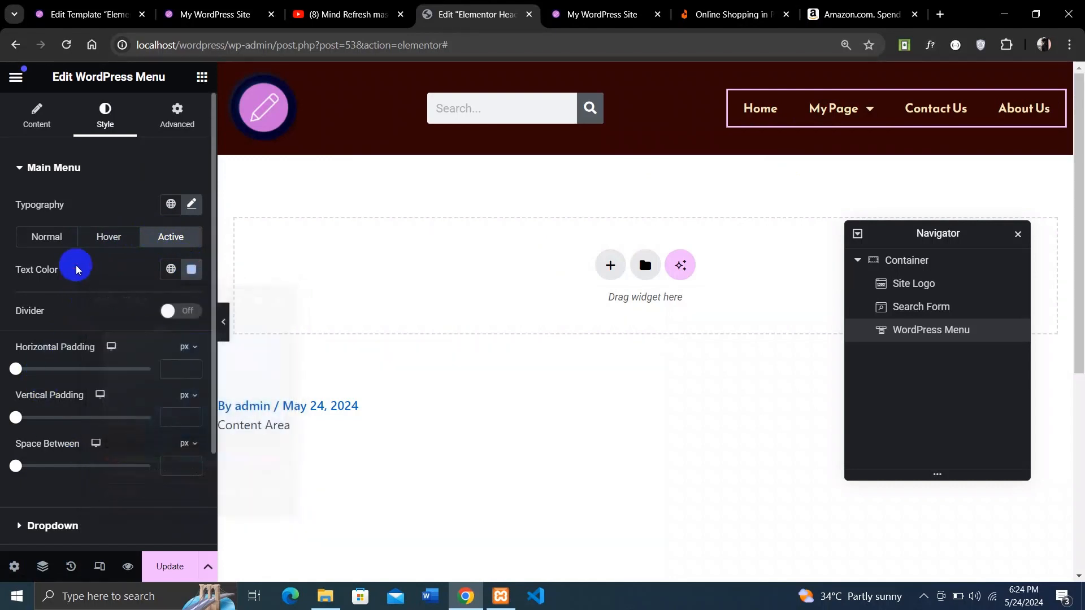
Update the header template and open the live site's Home page, reloading it to check the menu colors
left_click(170, 566)
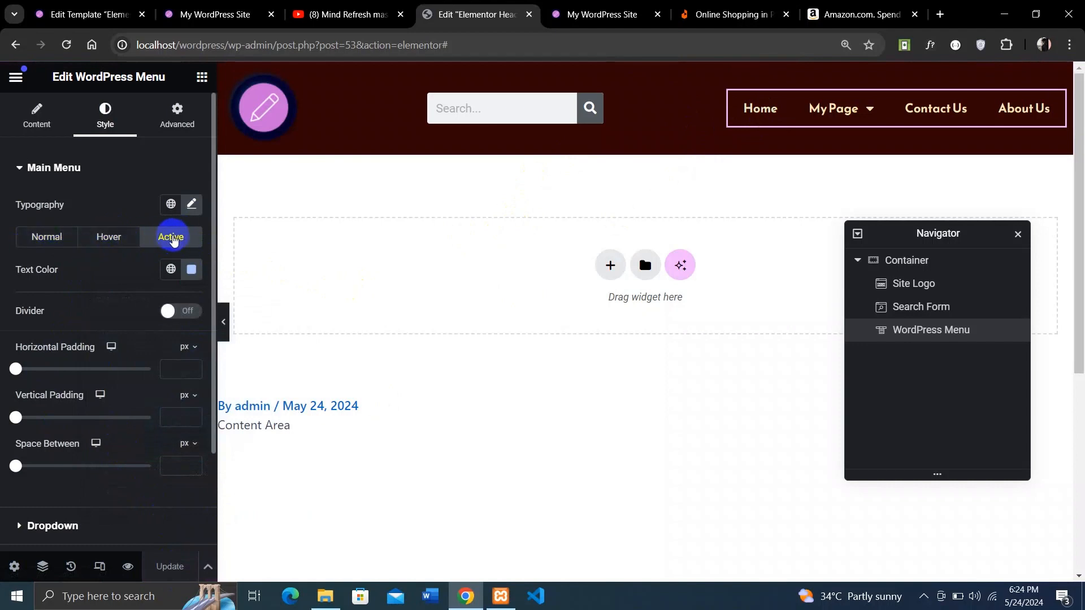
left_click(616, 7)
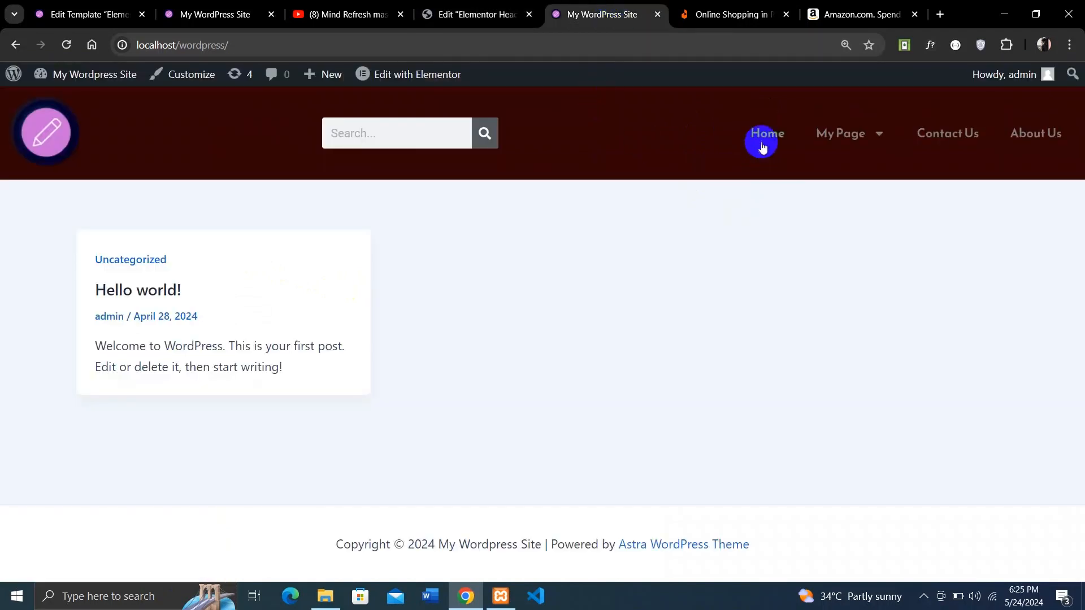
left_click_drag(765, 136, 769, 136)
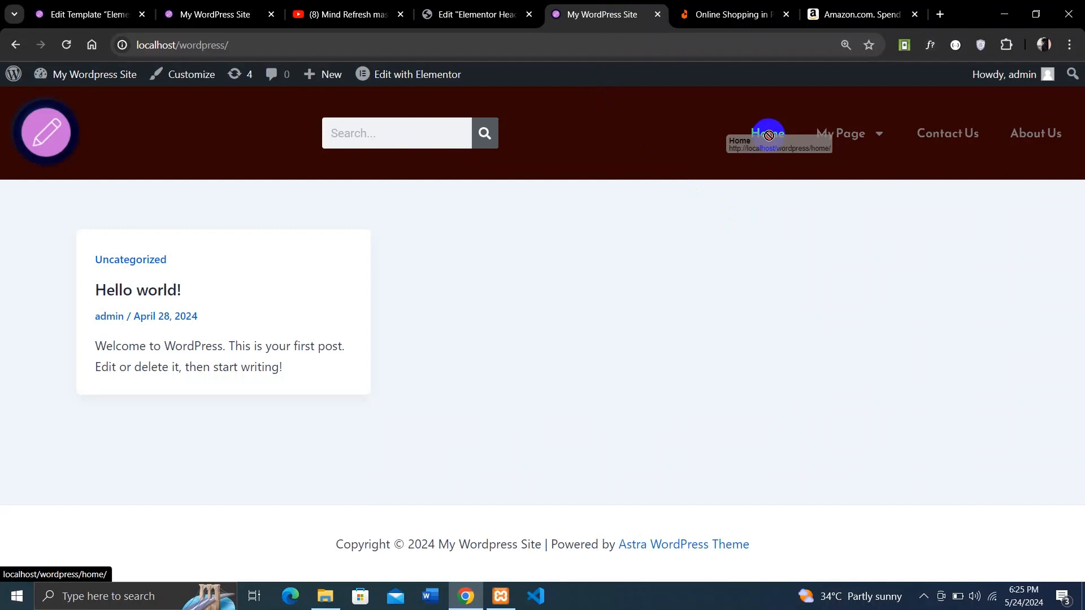
left_click_drag(769, 140, 762, 251)
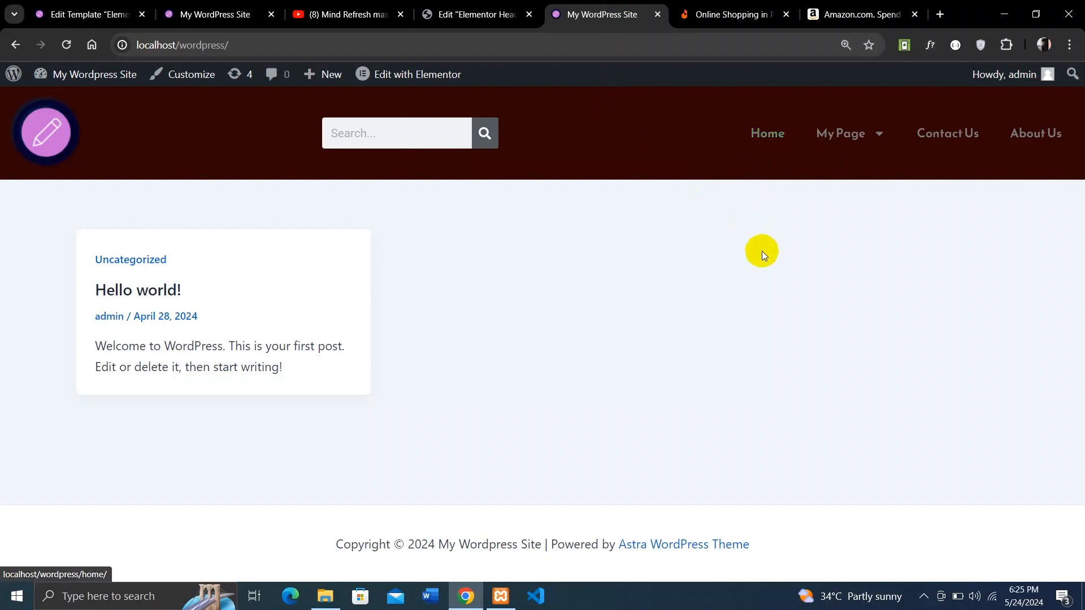
left_click(775, 137)
mouse_move(776, 140)
left_mouse_down()
mouse_move(770, 126)
mouse_move(764, 151)
left_mouse_up()
left_click(67, 45)
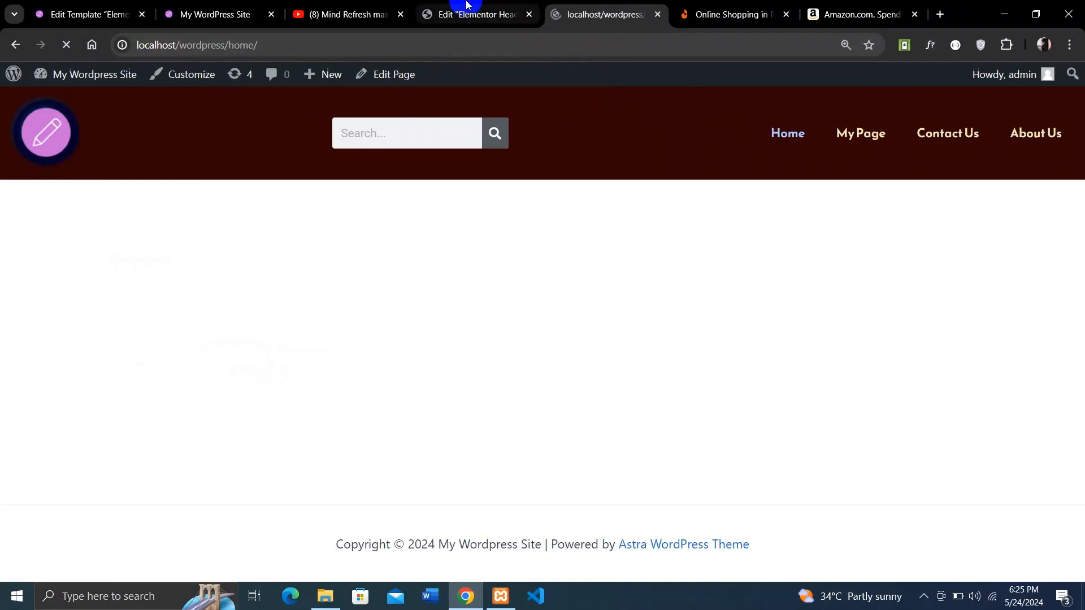
Return to the header editor, set the main menu's active text color to a stronger blue, about #478CF9, and update the template
left_click(468, 8)
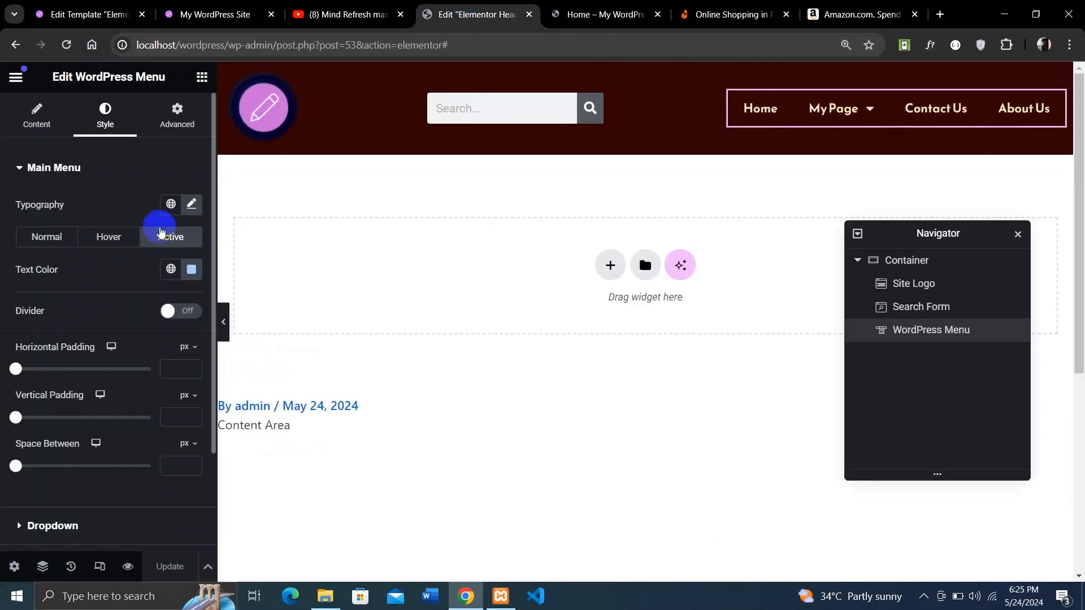
left_click(190, 268)
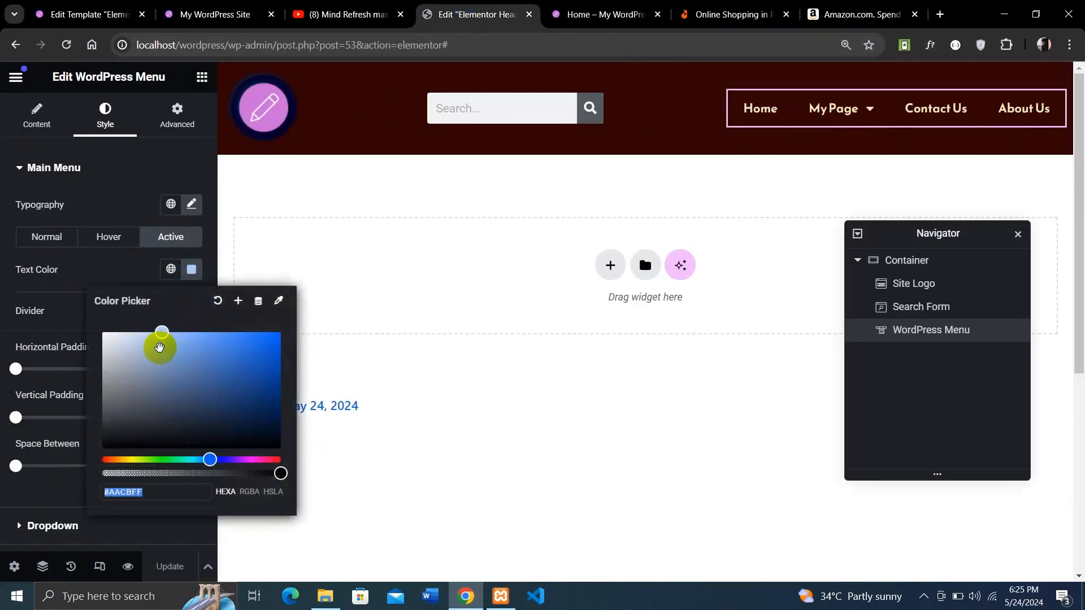
left_click_drag(167, 347, 230, 337)
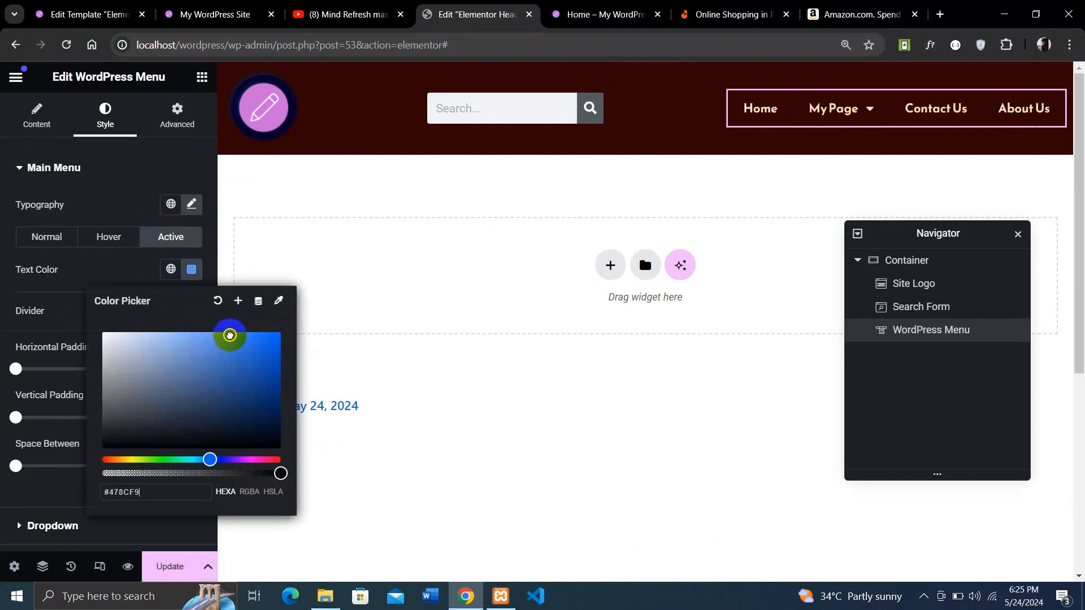
left_click(129, 274)
left_click(170, 565)
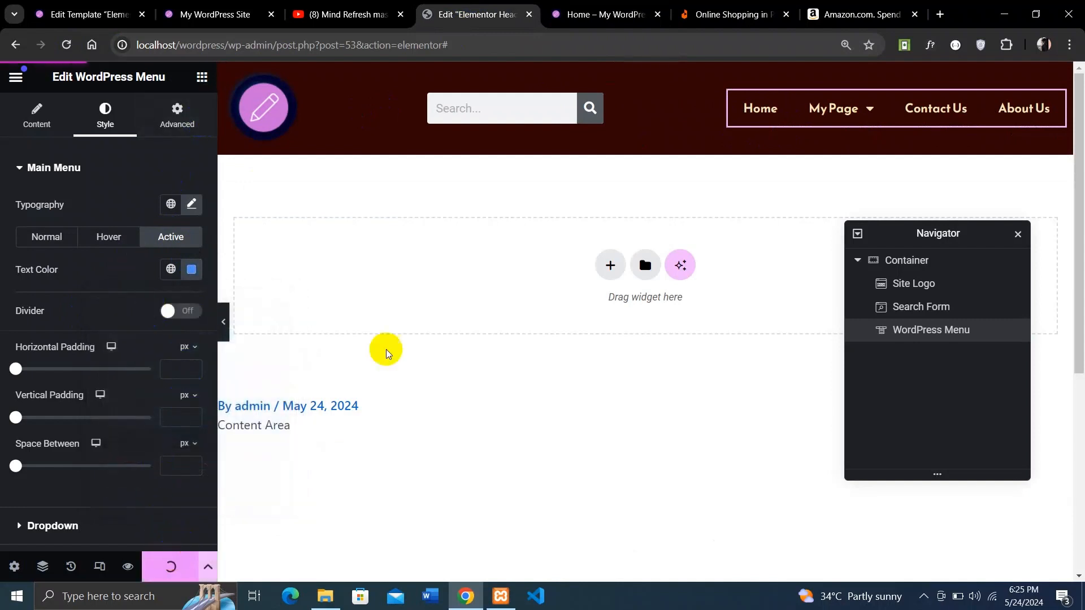
Check the active menu item color on the live site's Home and Contact Us pages
left_click(611, 8)
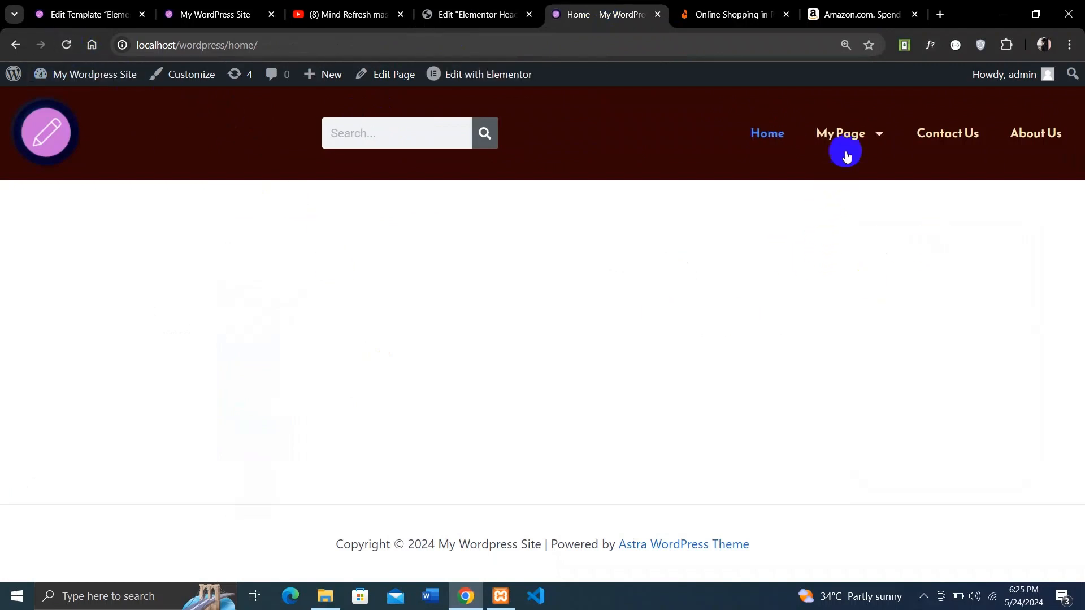
left_click(762, 145)
left_click(841, 133)
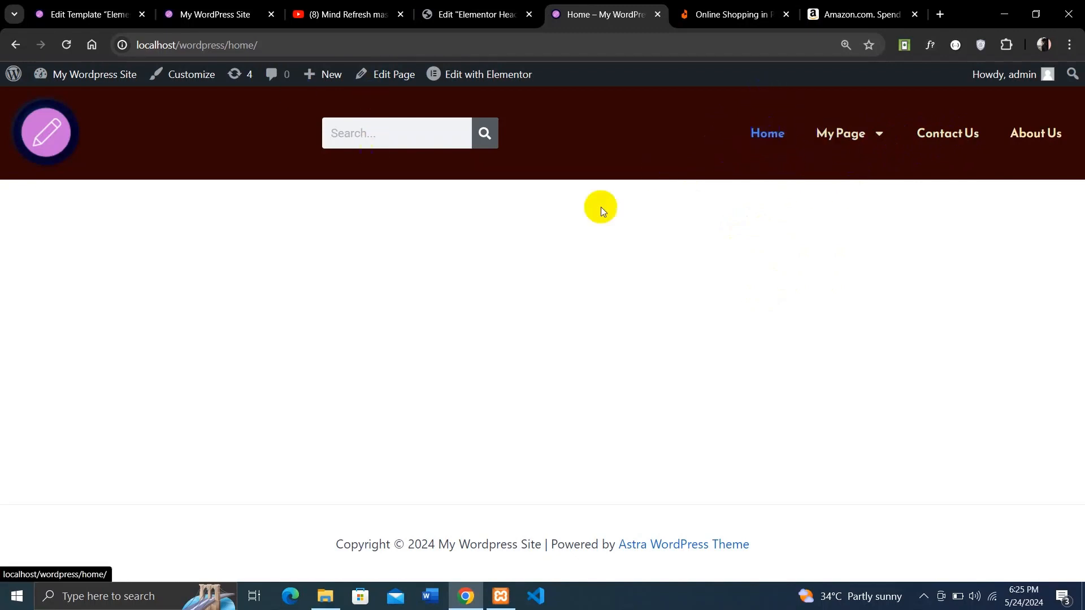
left_click(934, 139)
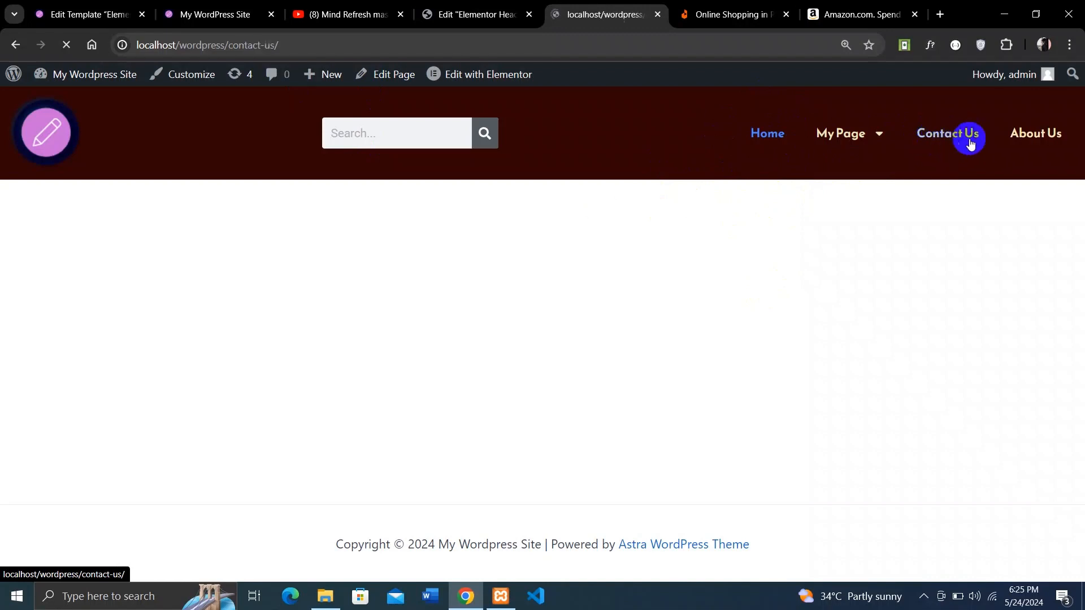
left_click(949, 135)
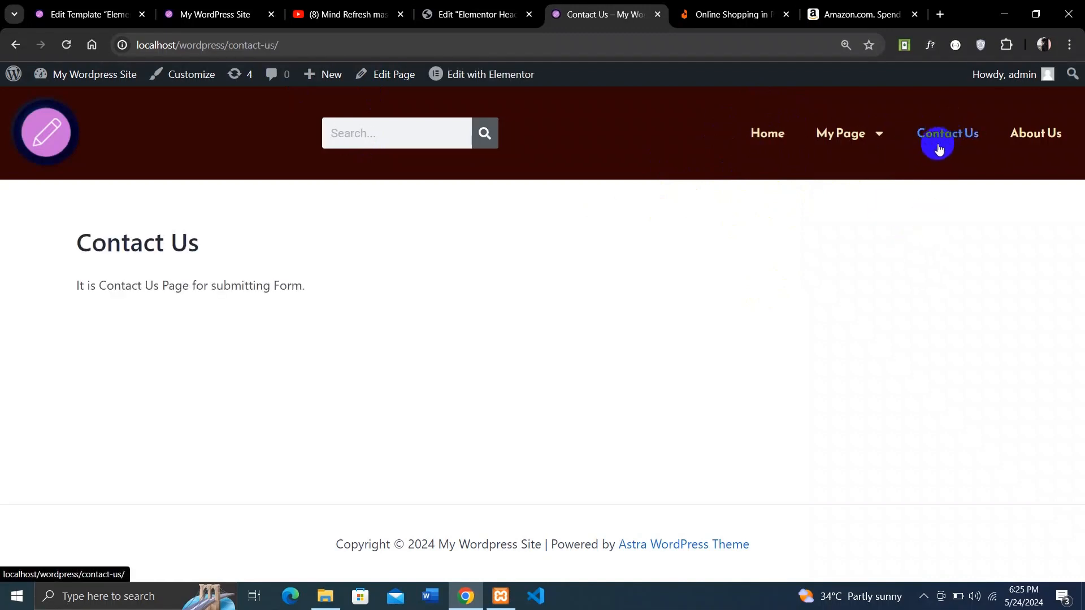
Return to the header editor and set the header container's normal background color to near-black #010000
left_click(481, 16)
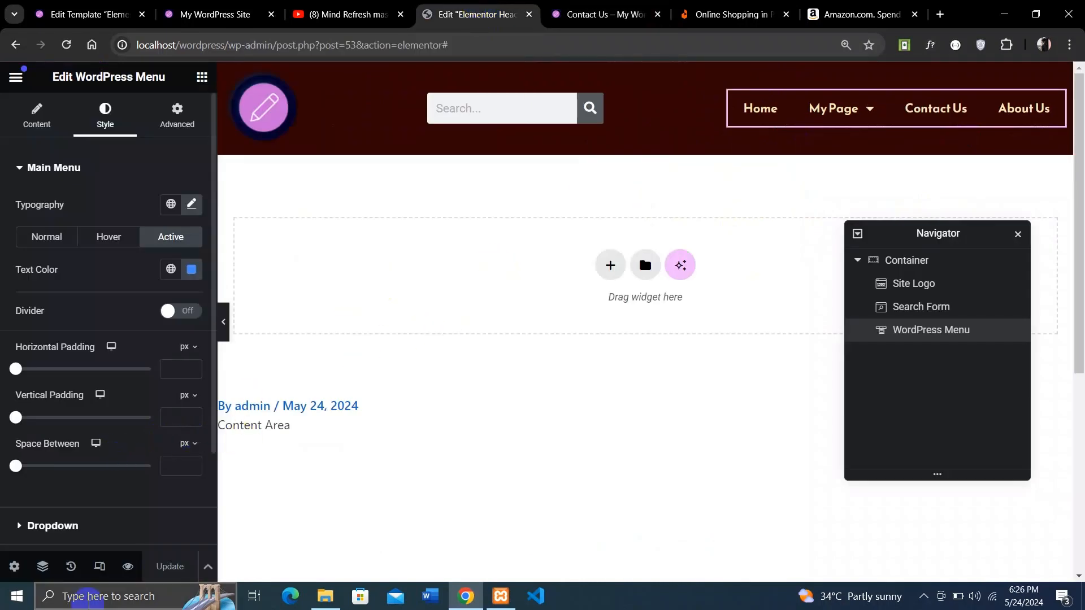
left_click(616, 13)
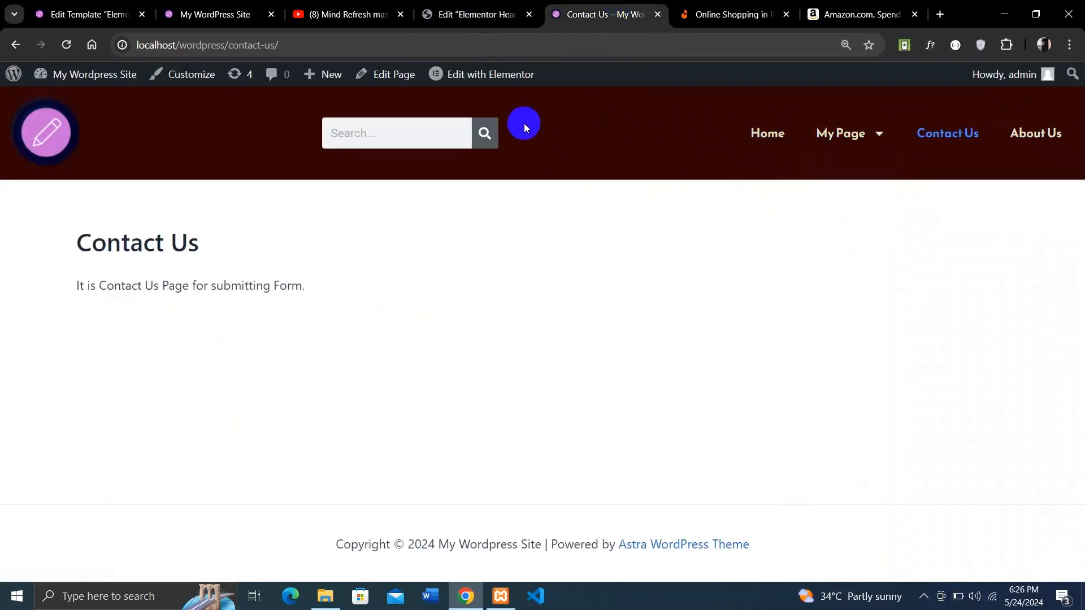
left_click(475, 14)
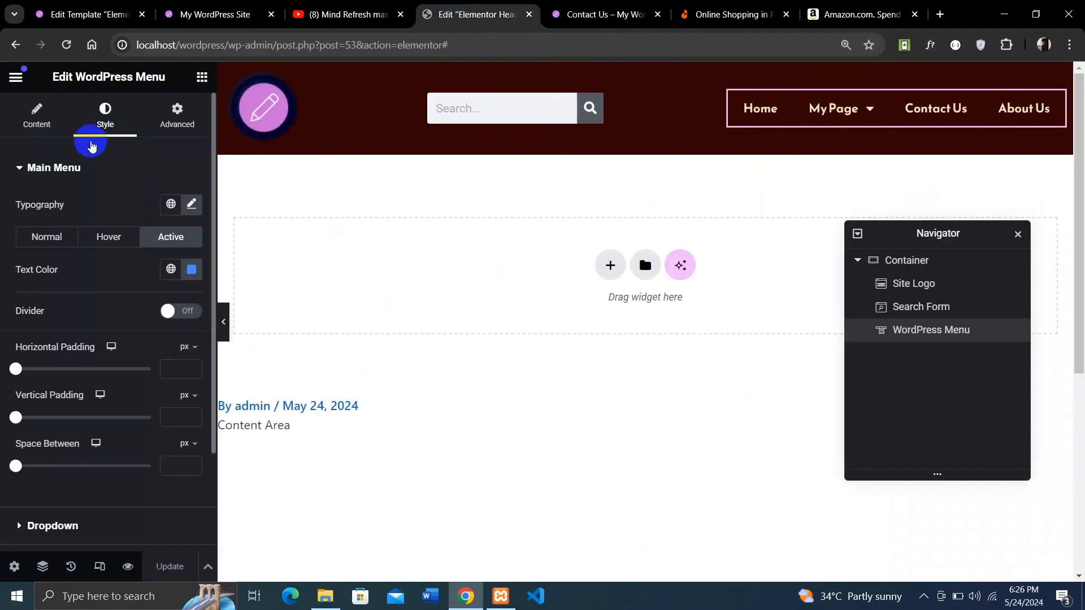
left_click(904, 261)
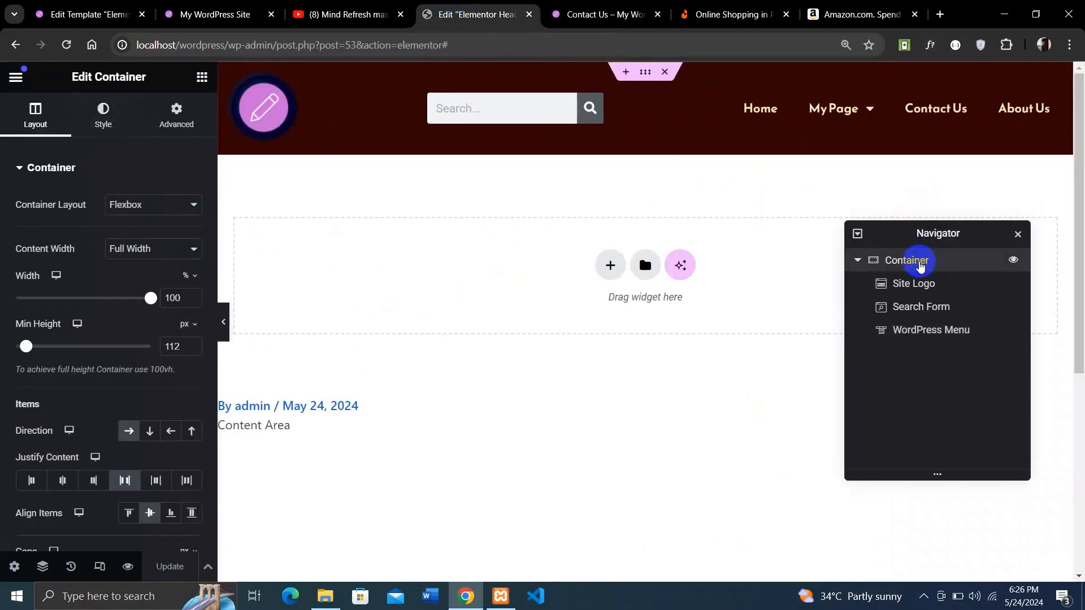
left_click(103, 118)
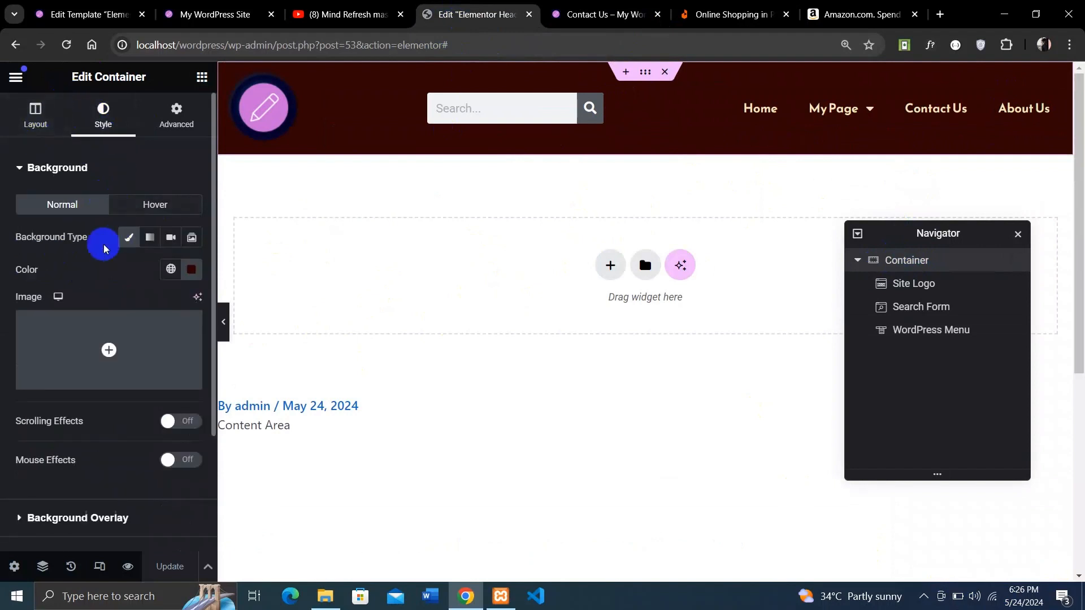
left_click(190, 271)
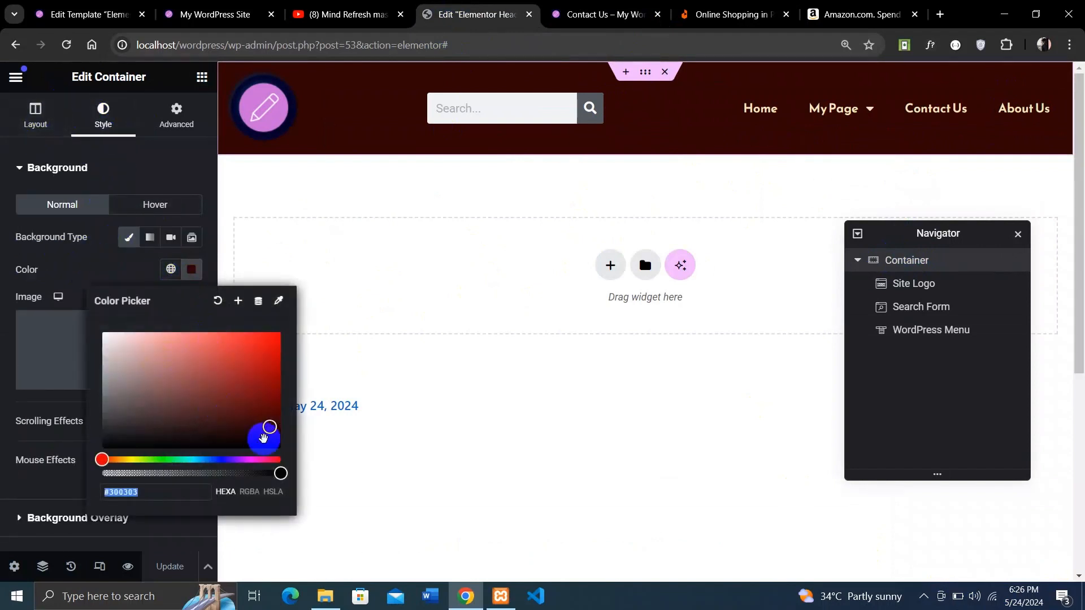
left_click_drag(266, 430, 275, 439)
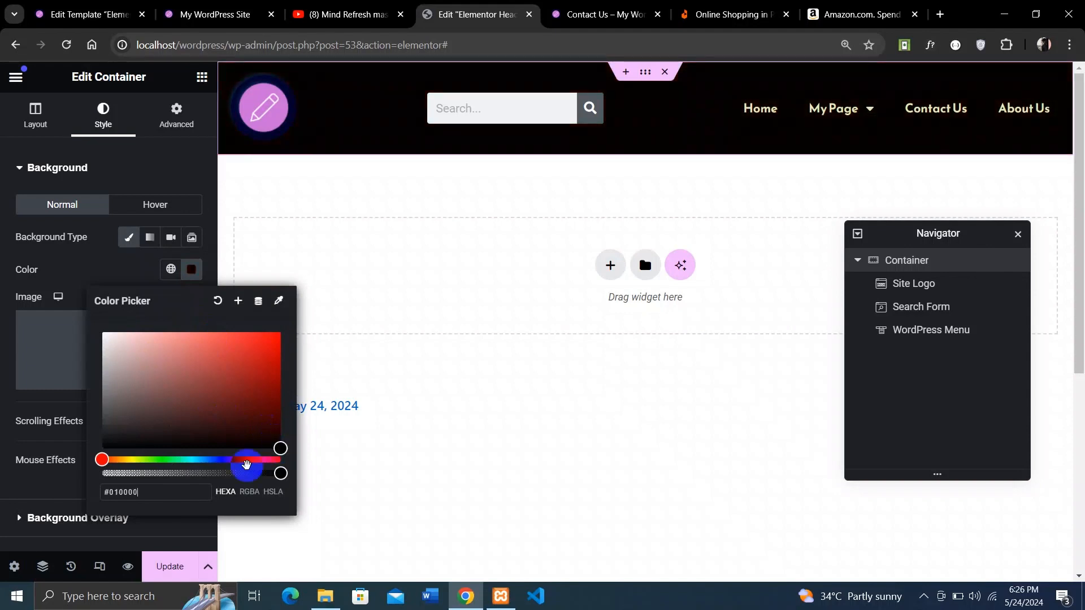
left_click(92, 266)
Update the header template and reload the live site's Contact Us page to check the header background
left_click(181, 550)
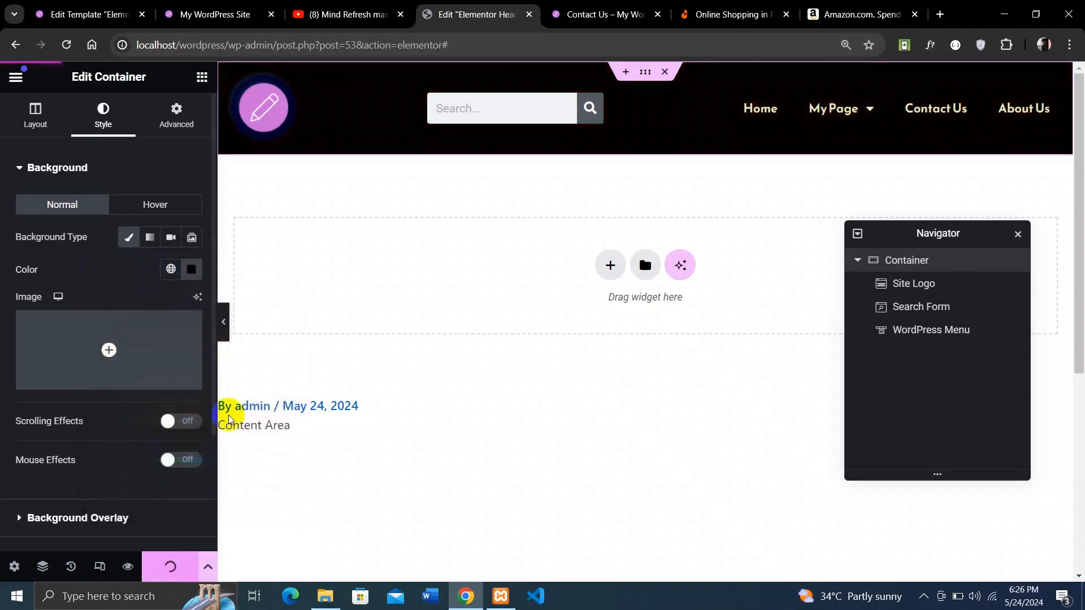
left_click(553, 7)
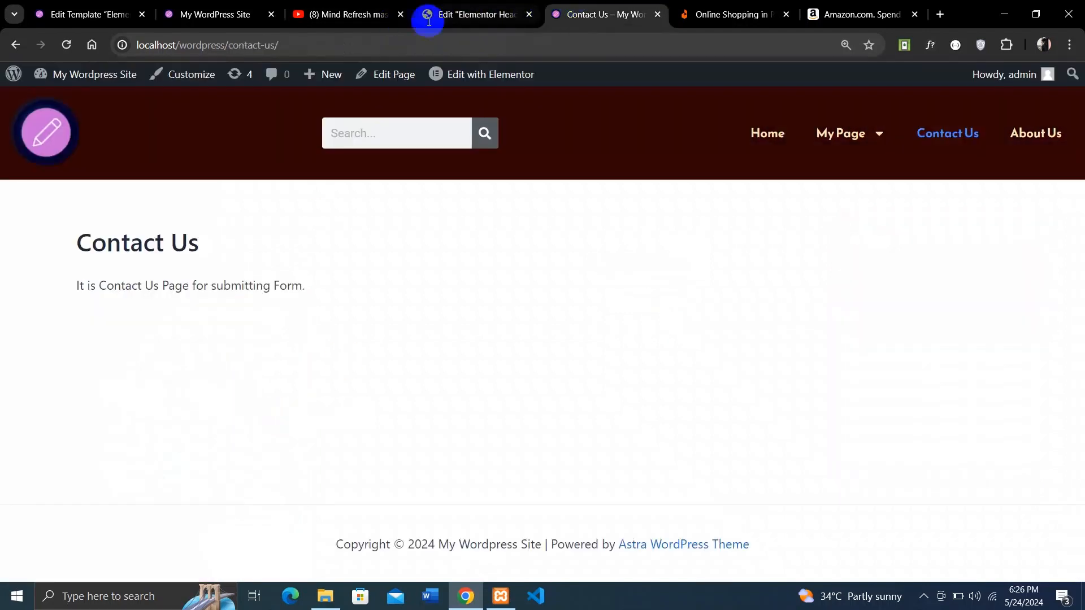
left_click(67, 46)
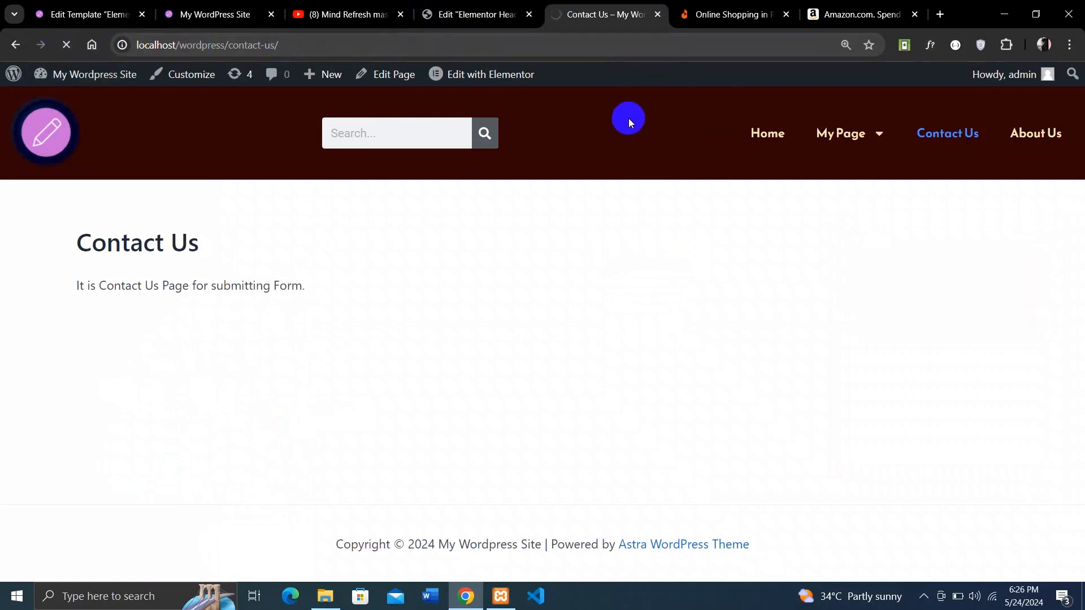